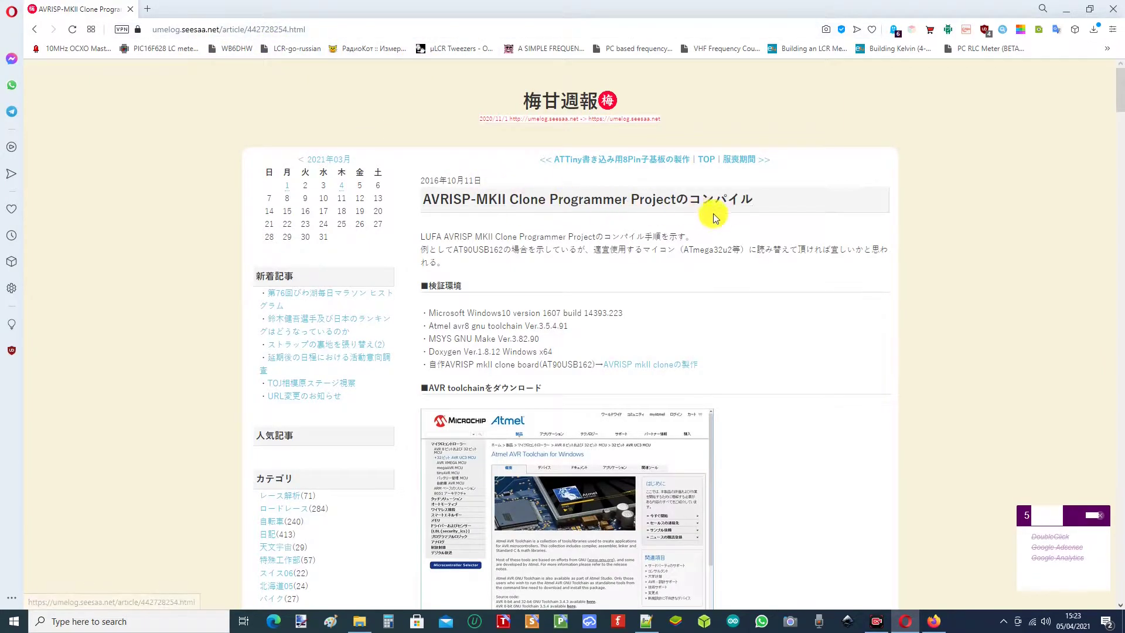
Step: Open an English translation of the Japanese AVRISP-MKII Clone Programmer Project article in Google Translate
scroll(591, 236, "down", 1)
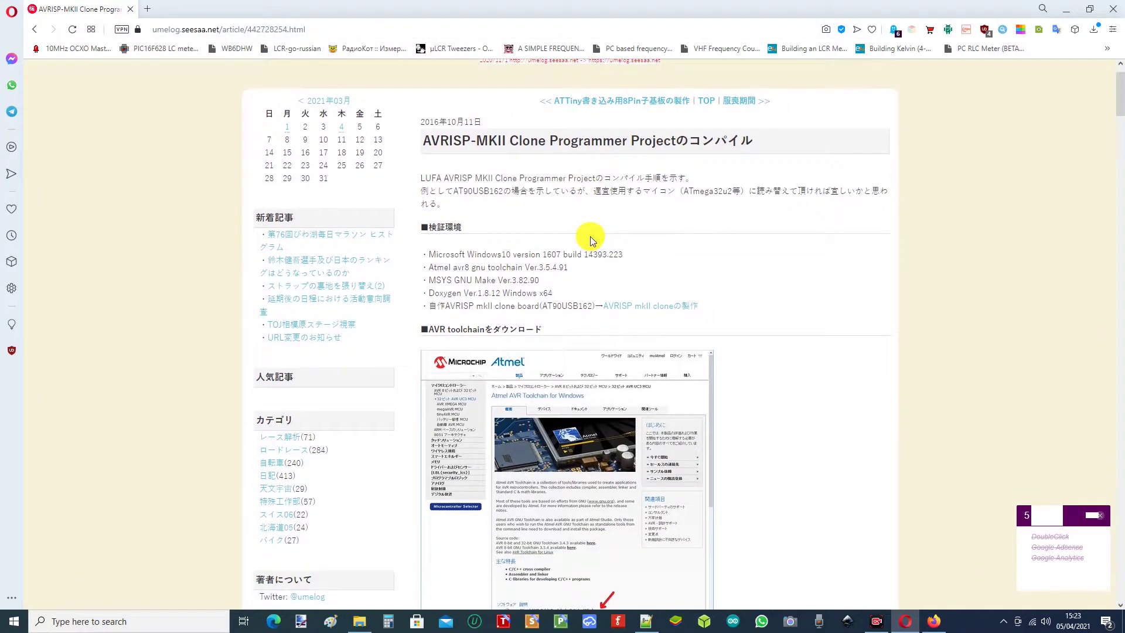
scroll(589, 237, "up", 1)
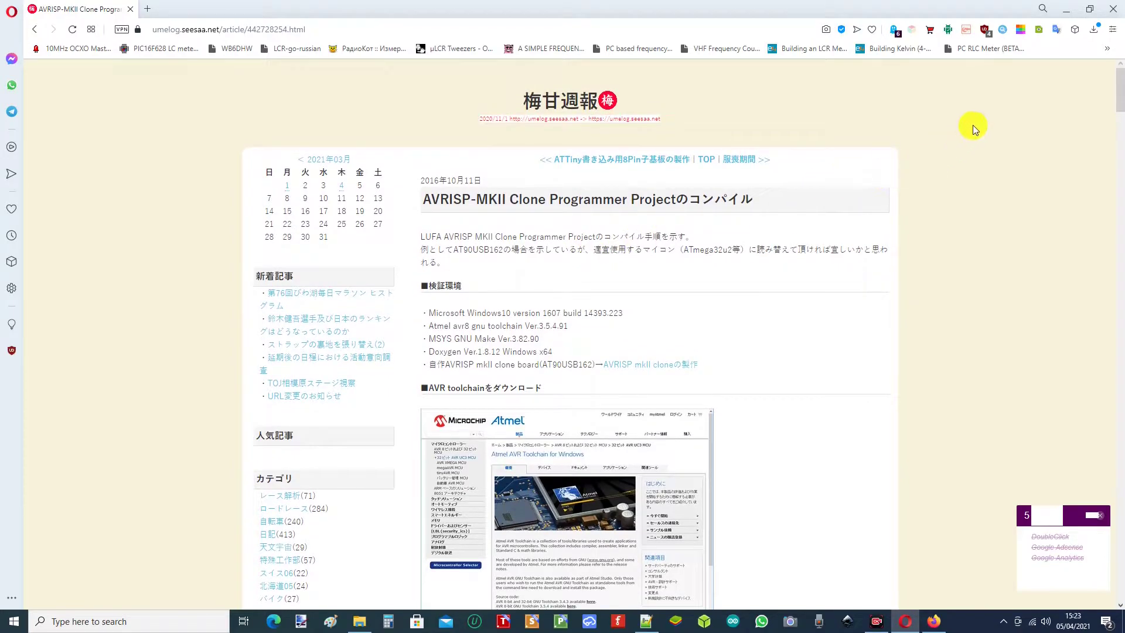
right_click(1058, 29)
right_click(1018, 177)
left_click(936, 369)
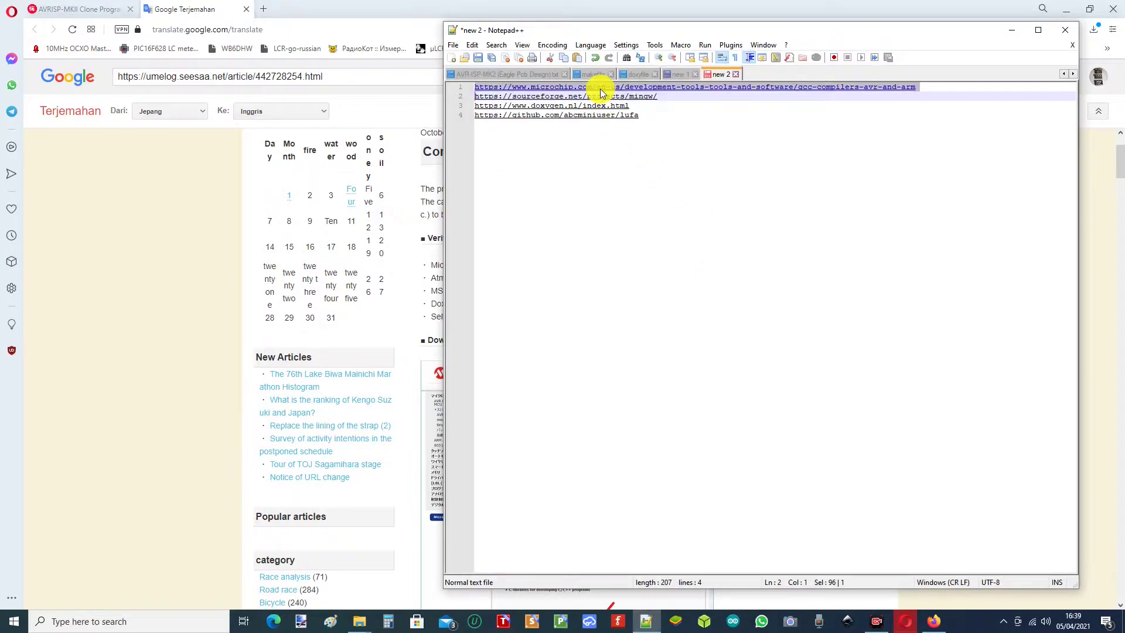
Step: Open the Microchip GCC compilers link from the Notepad++ notes and download AVR 8-bit Toolchain v3.62 – Windows
left_click(600, 89)
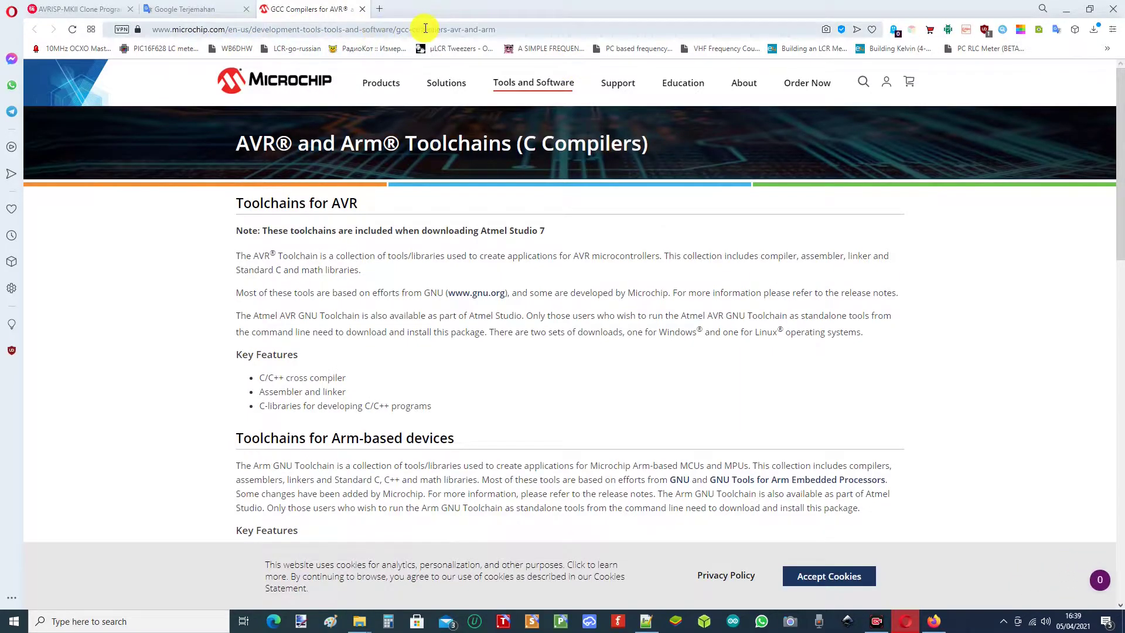
scroll(158, 422, "down", 7)
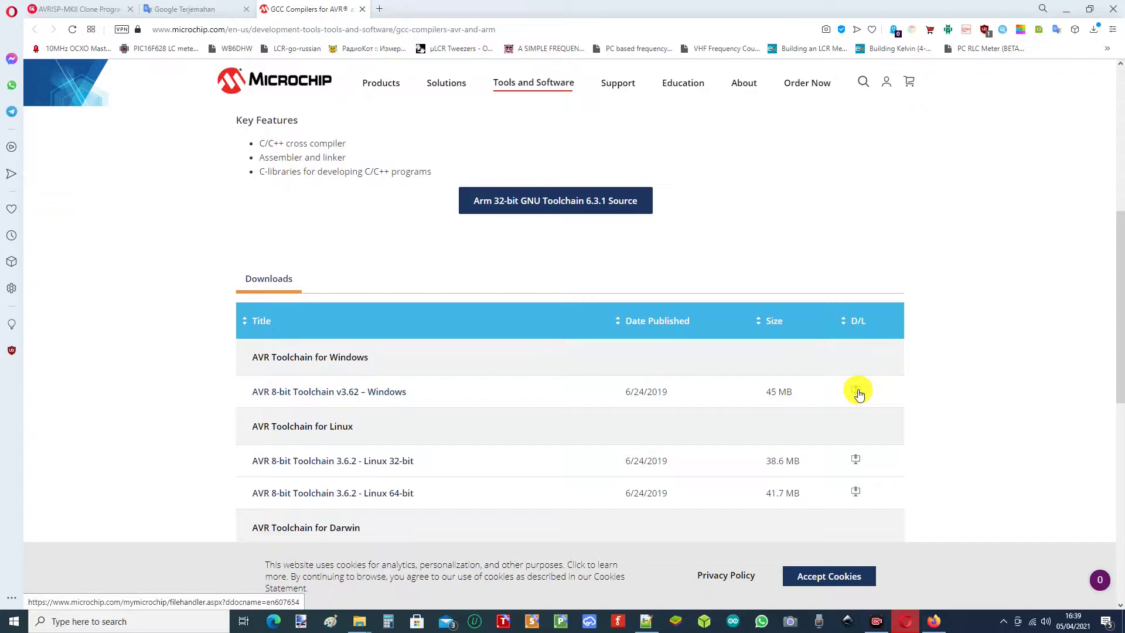
mouse_move(888, 88)
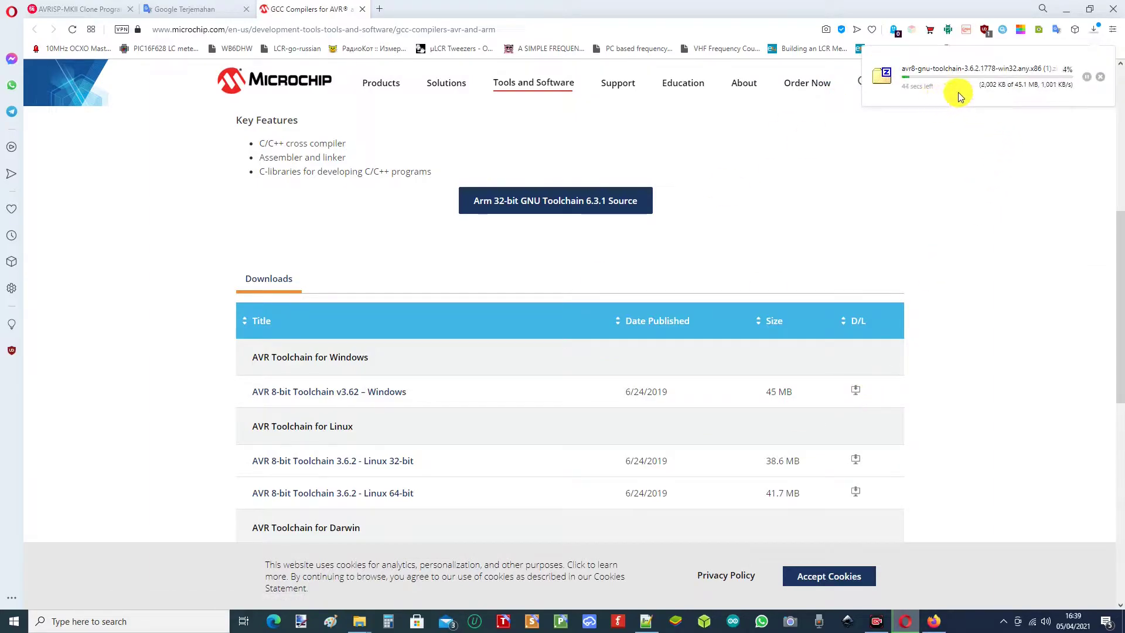
Step: Open the SourceForge MinGW link from the Notepad++ notes and download the MinGW installer, mingw-get-setup.exe
left_click(647, 619)
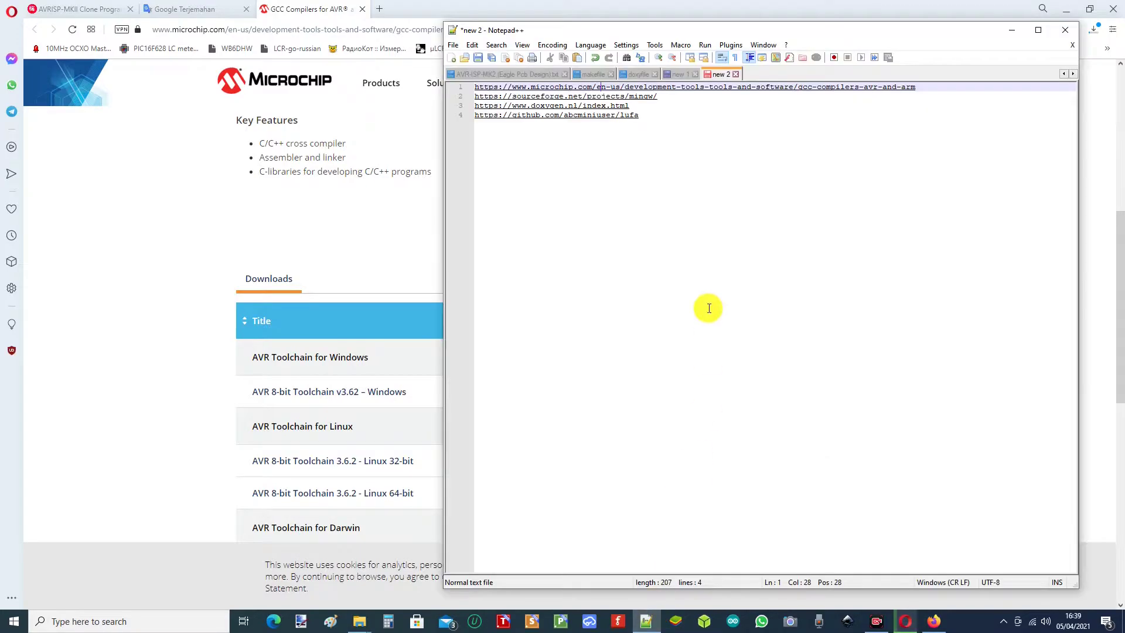
double_click(567, 97)
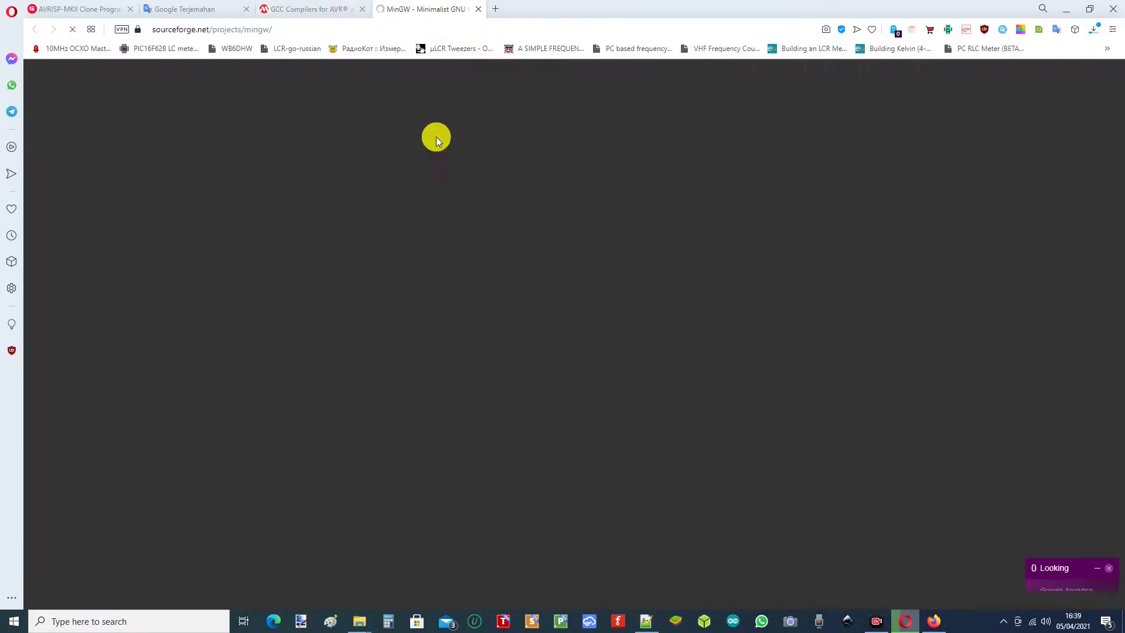
mouse_move(336, 87)
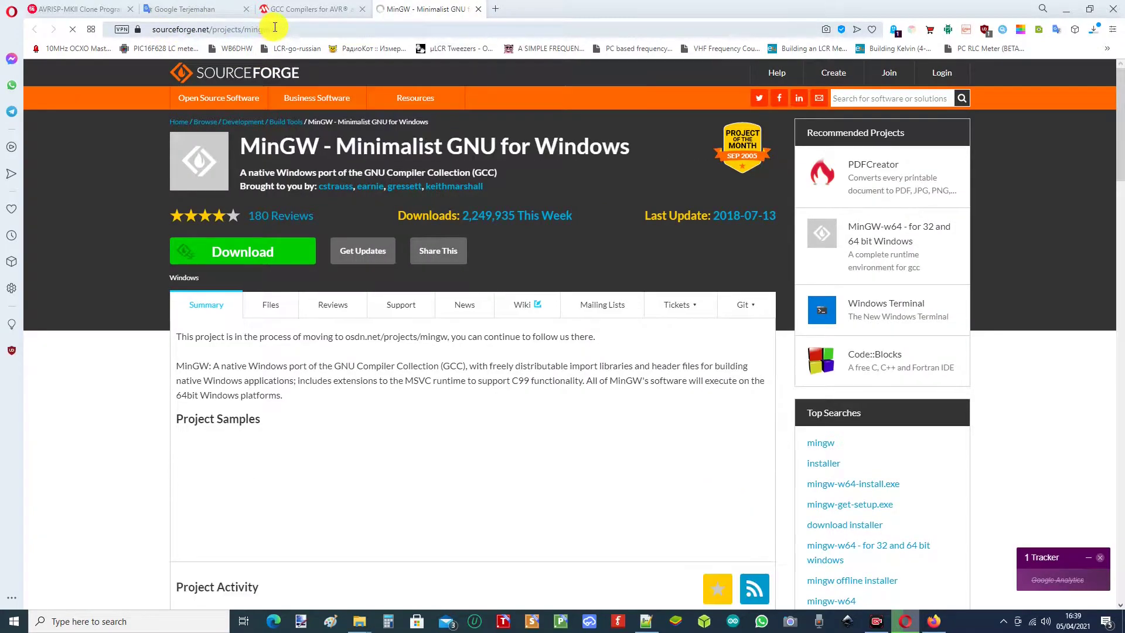
left_click(243, 253)
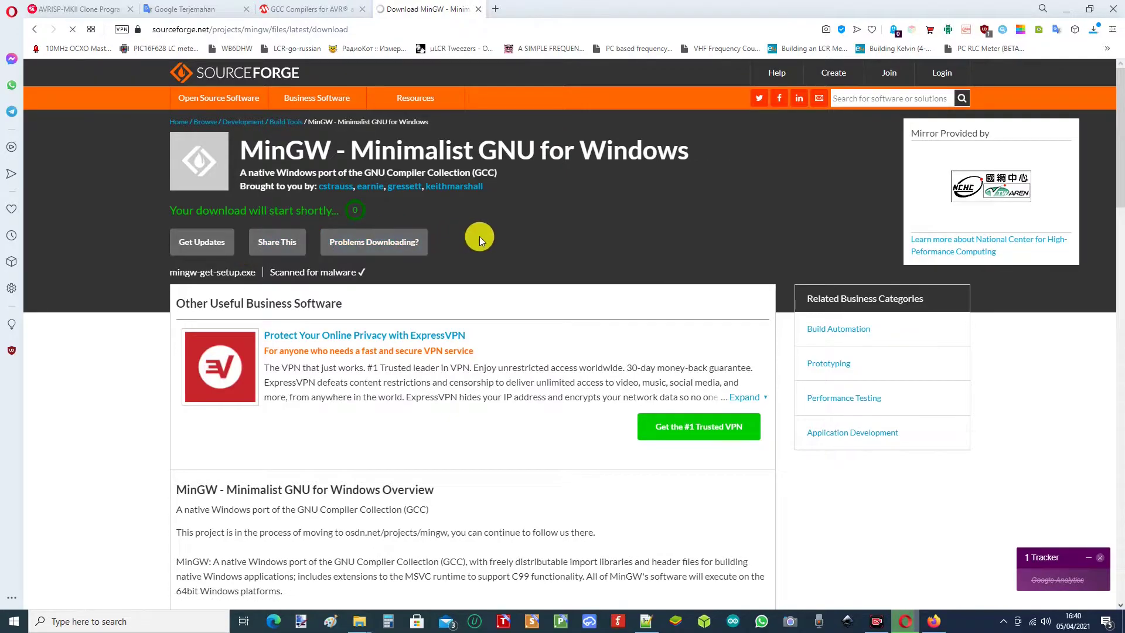
left_click(468, 269)
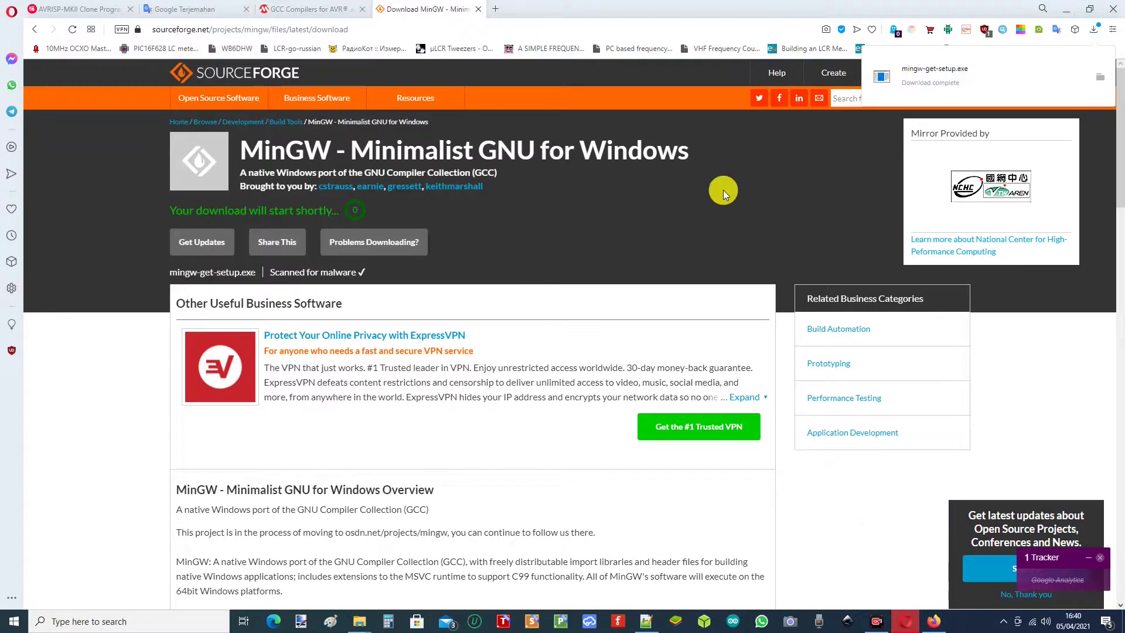
Step: Open the Doxygen link from the Notepad++ notes and download the 32-bit Windows binary zip of doxygen 1.9.1
left_click(644, 622)
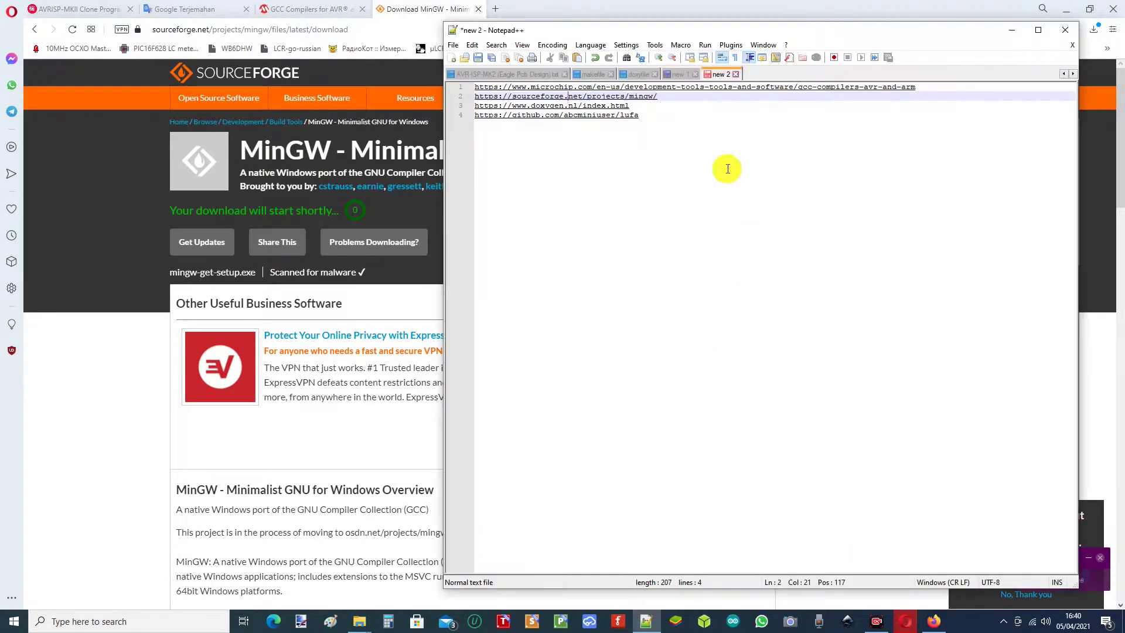
double_click(574, 106)
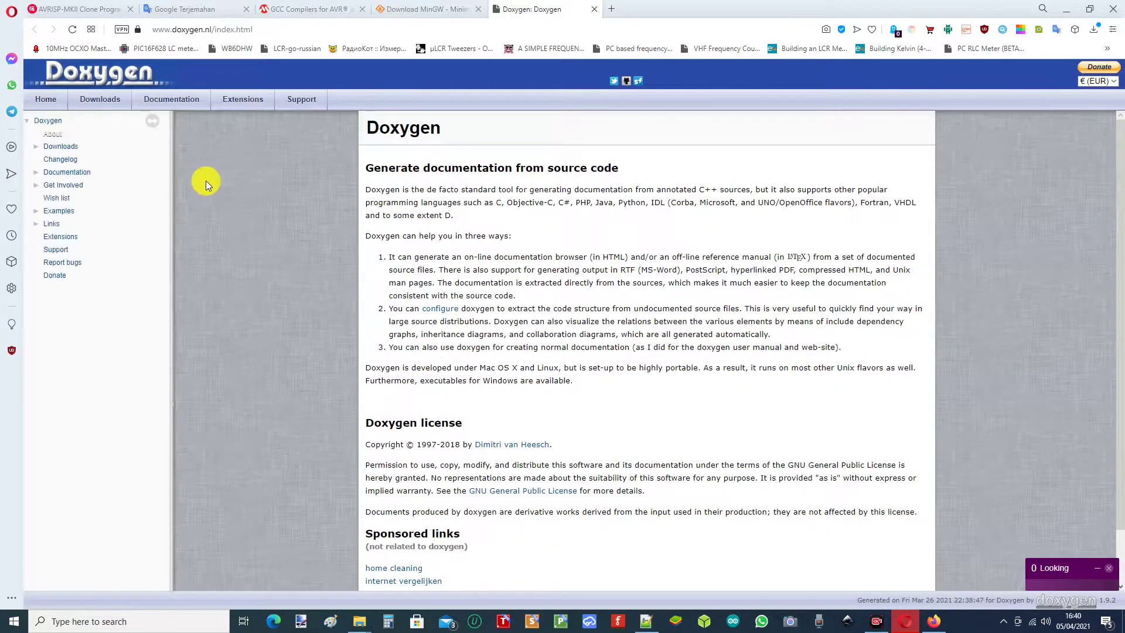
left_click(61, 147)
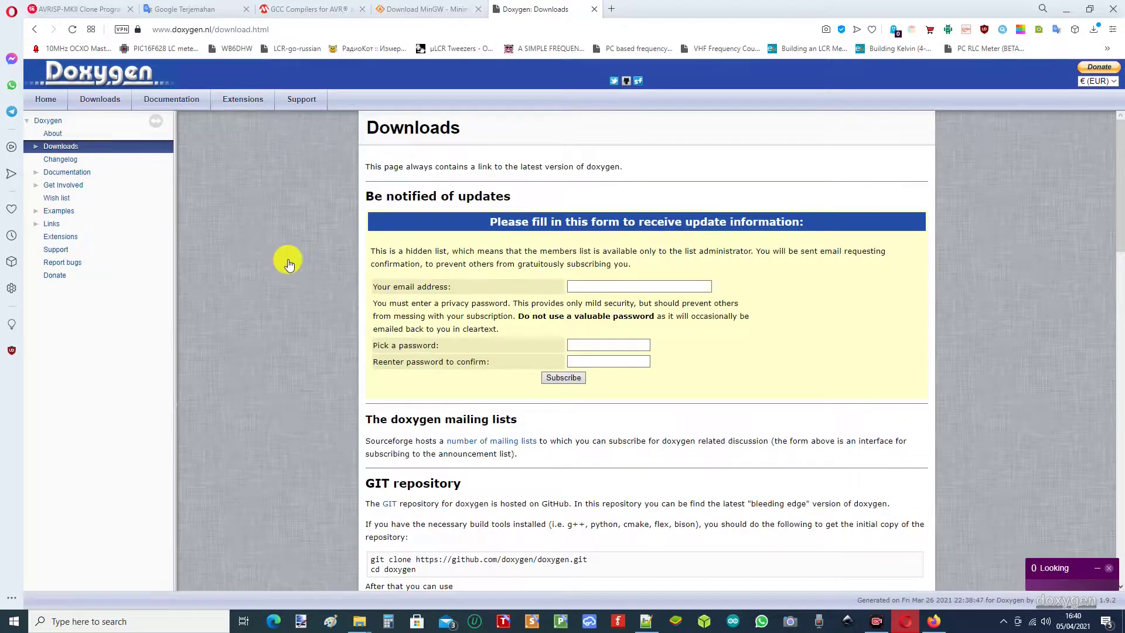
scroll(285, 323, "down", 10)
scroll(286, 328, "up", 2)
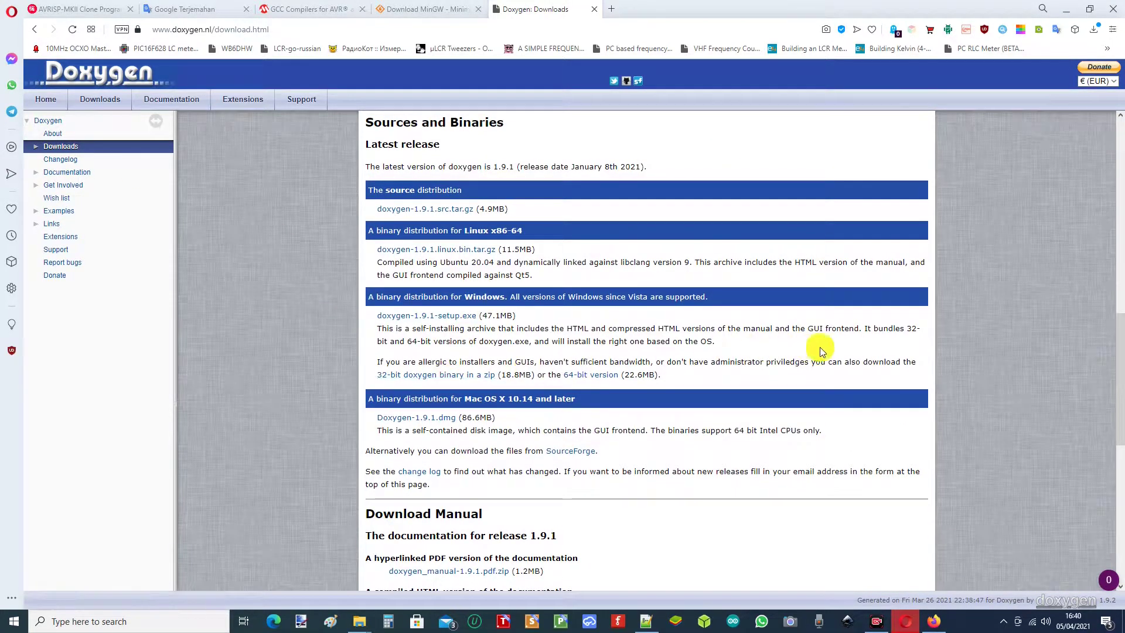
left_click(440, 377)
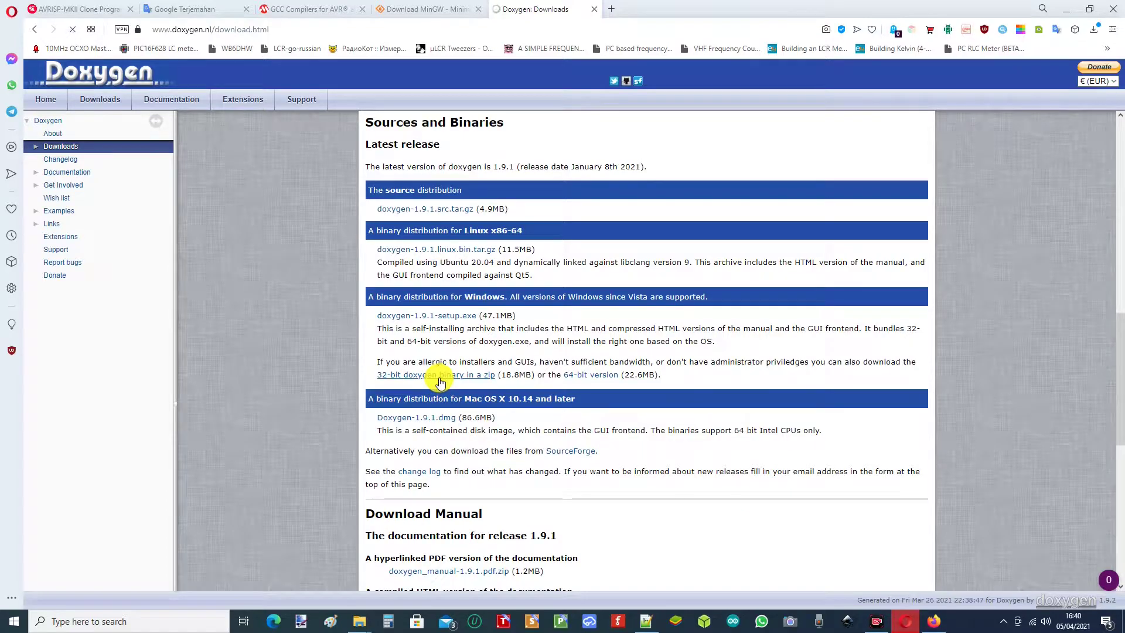
Step: Open the LUFA GitHub link from the Notepad++ notes and download the repository's master branch as a ZIP
left_click(647, 626)
double_click(532, 117)
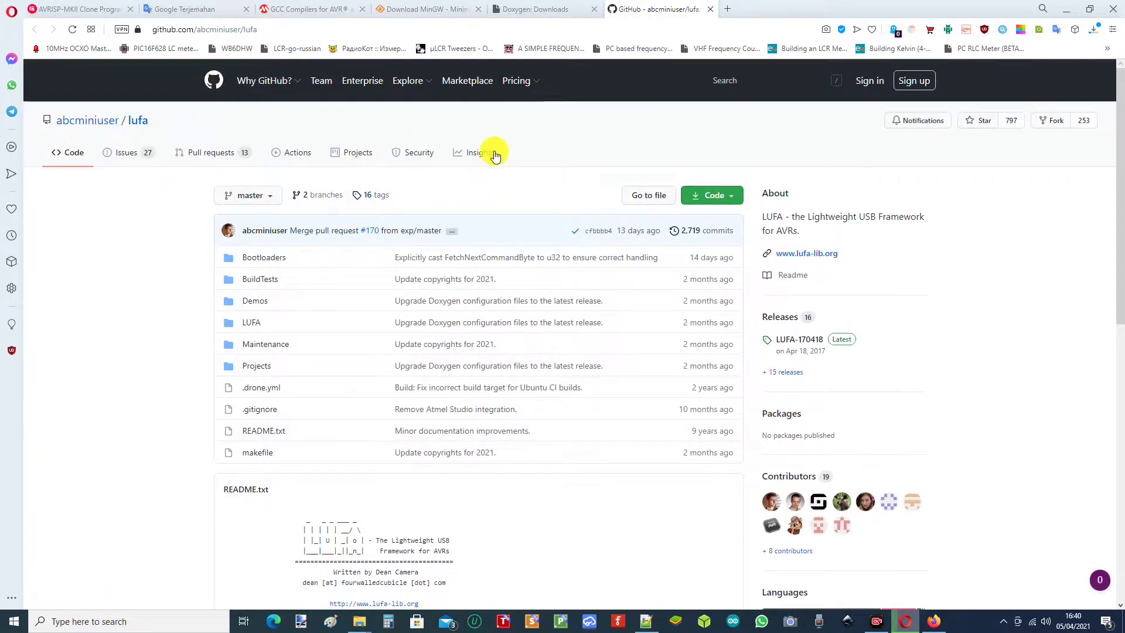
left_click(716, 197)
left_click(592, 345)
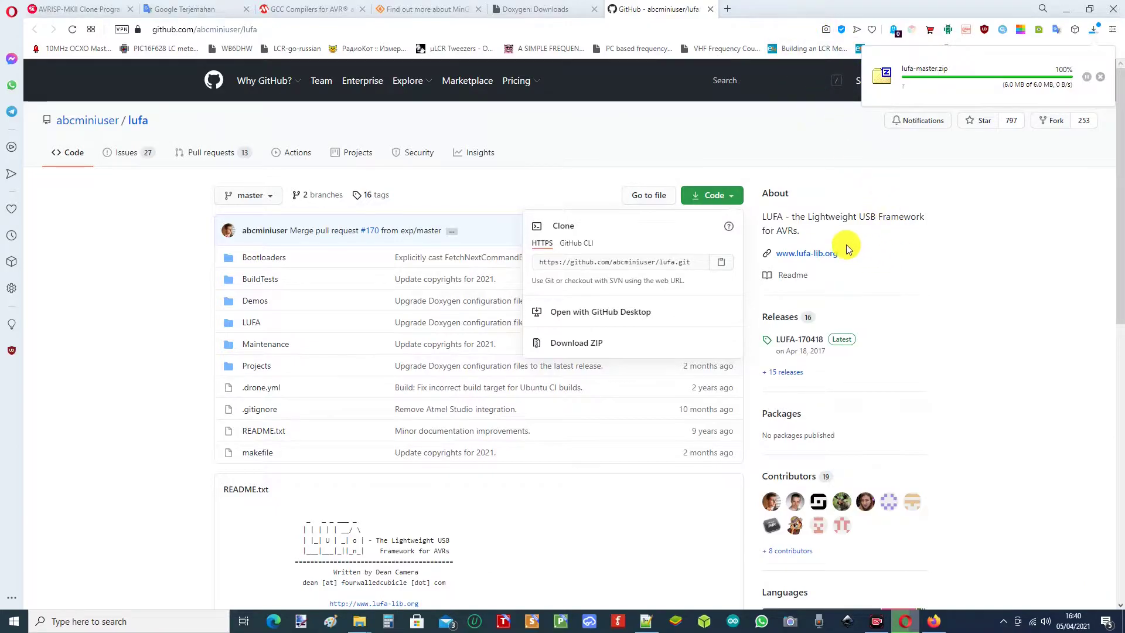
left_click(935, 189)
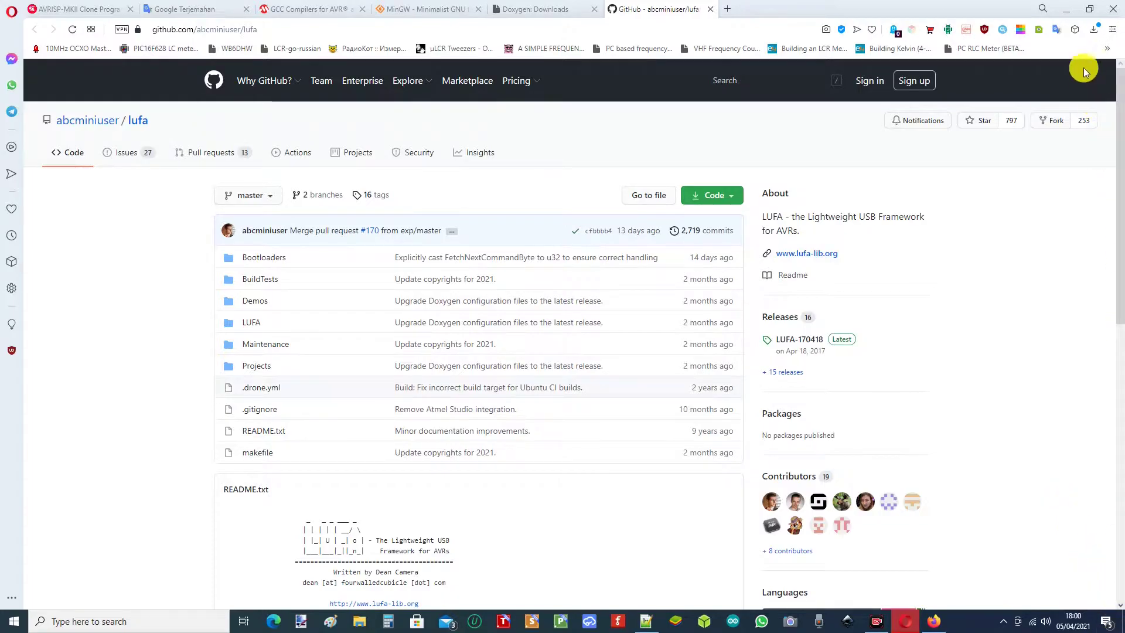
Step: Switch to the Windows desktop and create a new folder there named AVRISP MKII
left_click(1067, 10)
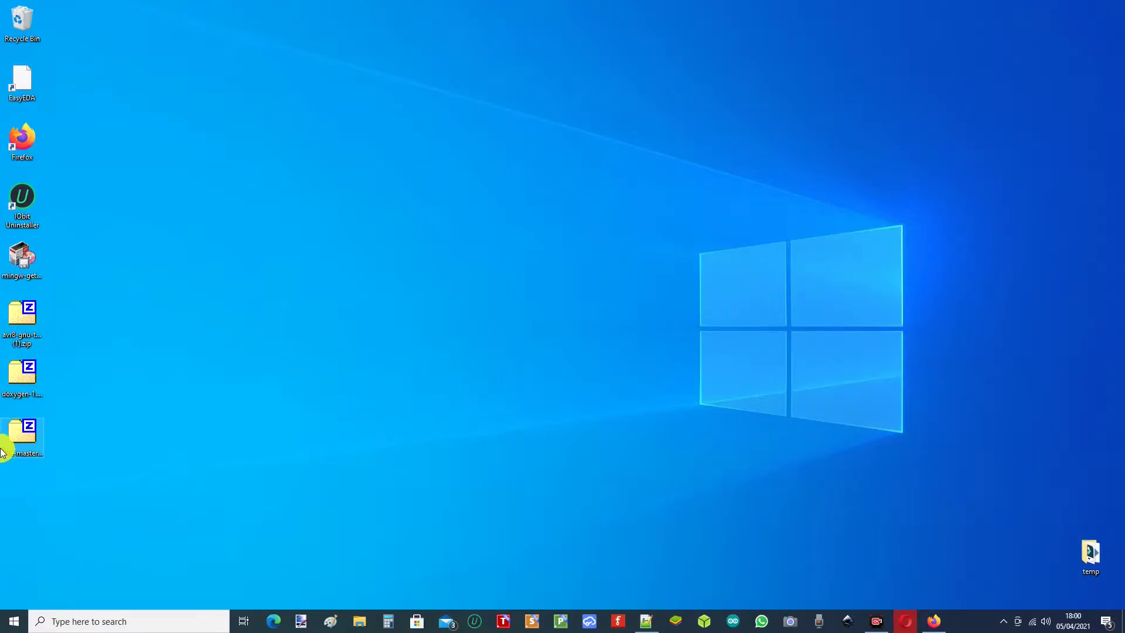
right_click(77, 346)
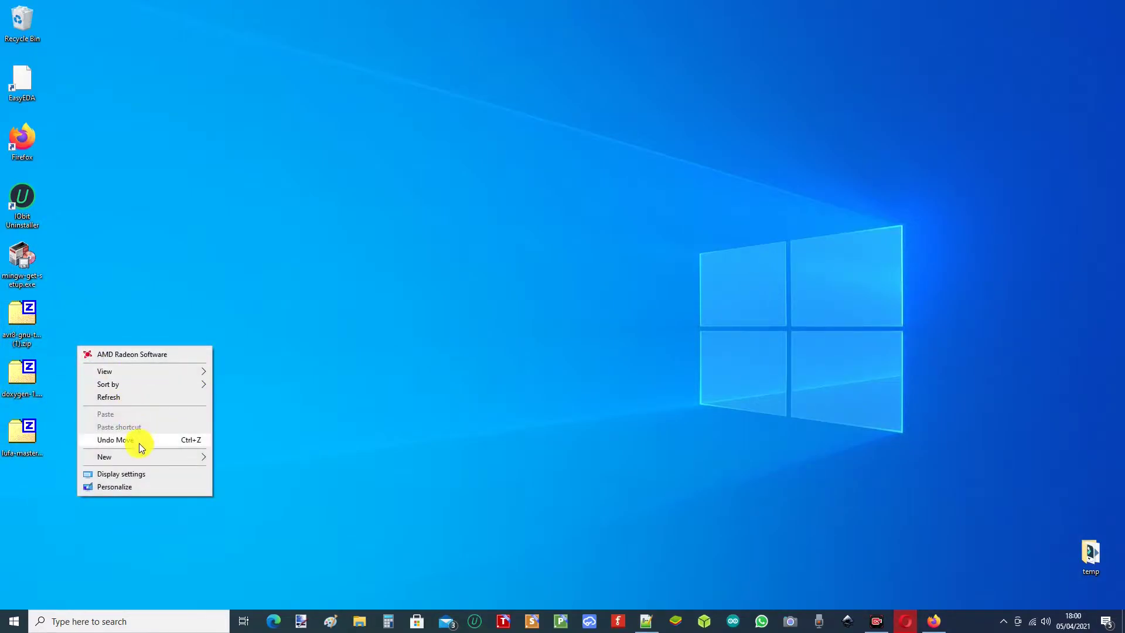
mouse_move(146, 457)
left_click(258, 247)
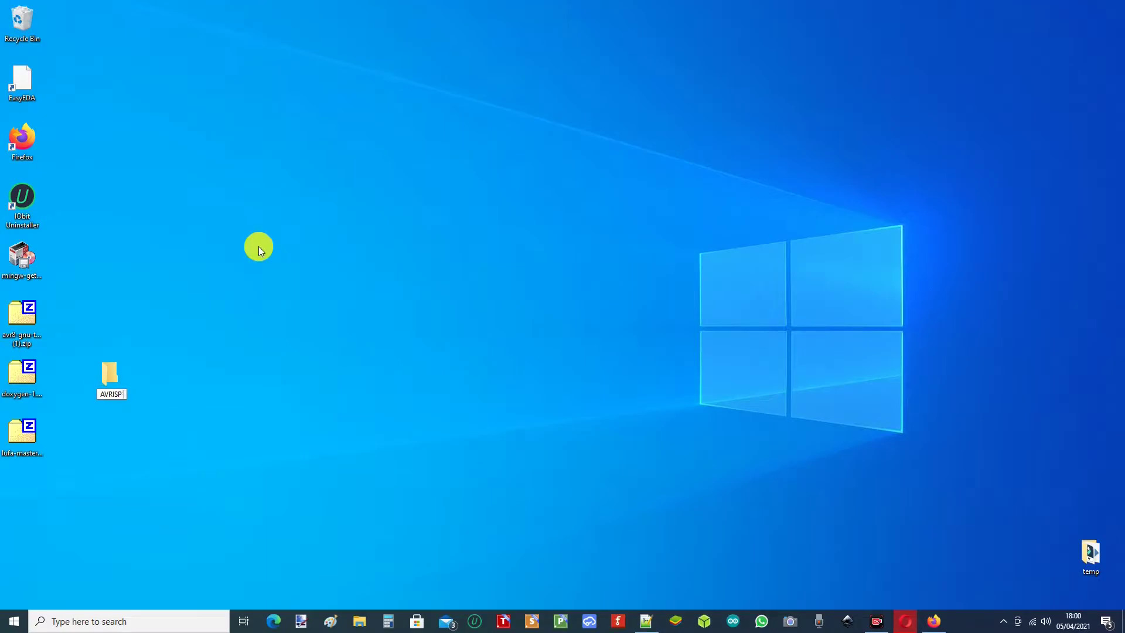
type("AVRISP MKII")
key("Return")
Step: Move the AVR toolchain, Doxygen and LUFA zip archives from the desktop into the AVRISP MKII folder
right_click(23, 325)
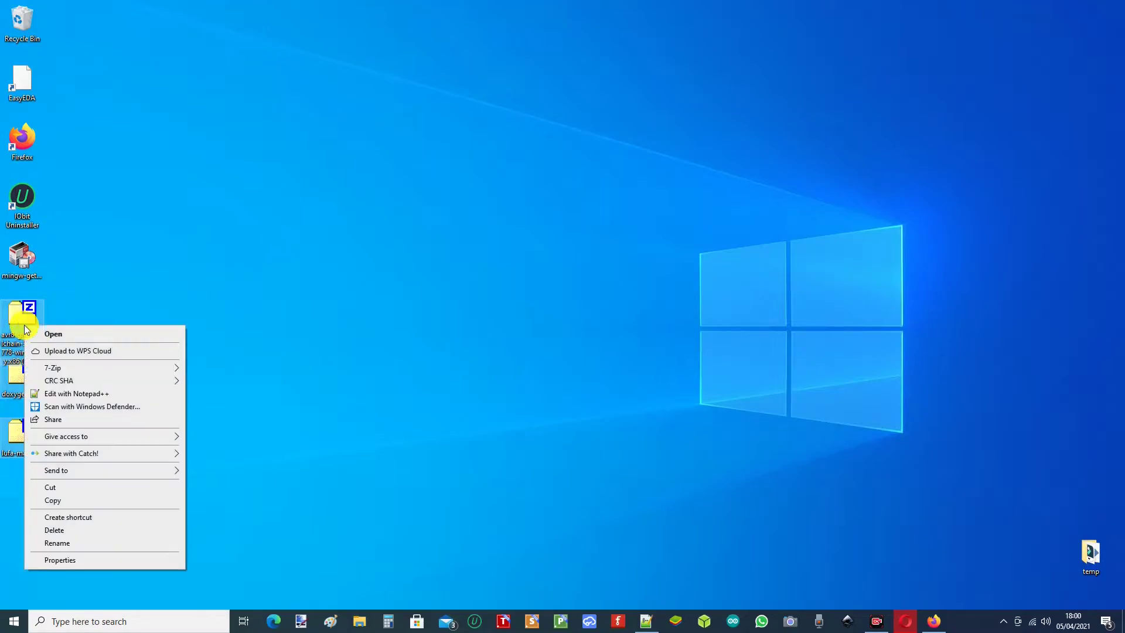
left_click(75, 487)
double_click(111, 377)
right_click(434, 313)
left_click(463, 411)
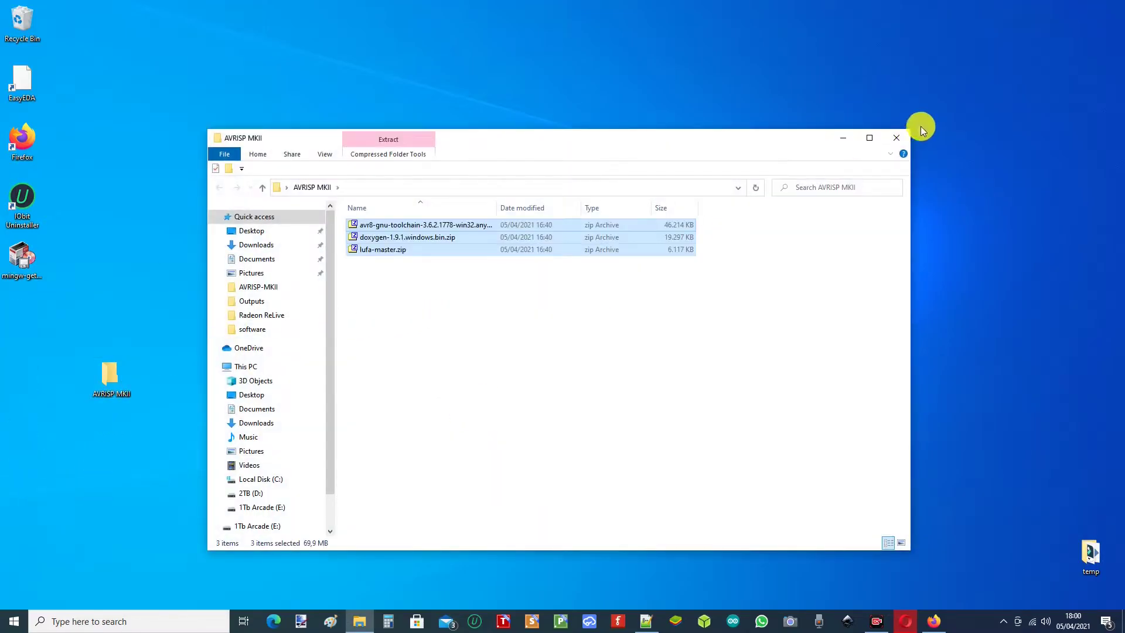
Step: Extract the avr8-gnu-toolchain zip archive directly into the AVRISP MKII folder with 7-Zip
left_click(410, 226)
right_click(414, 227)
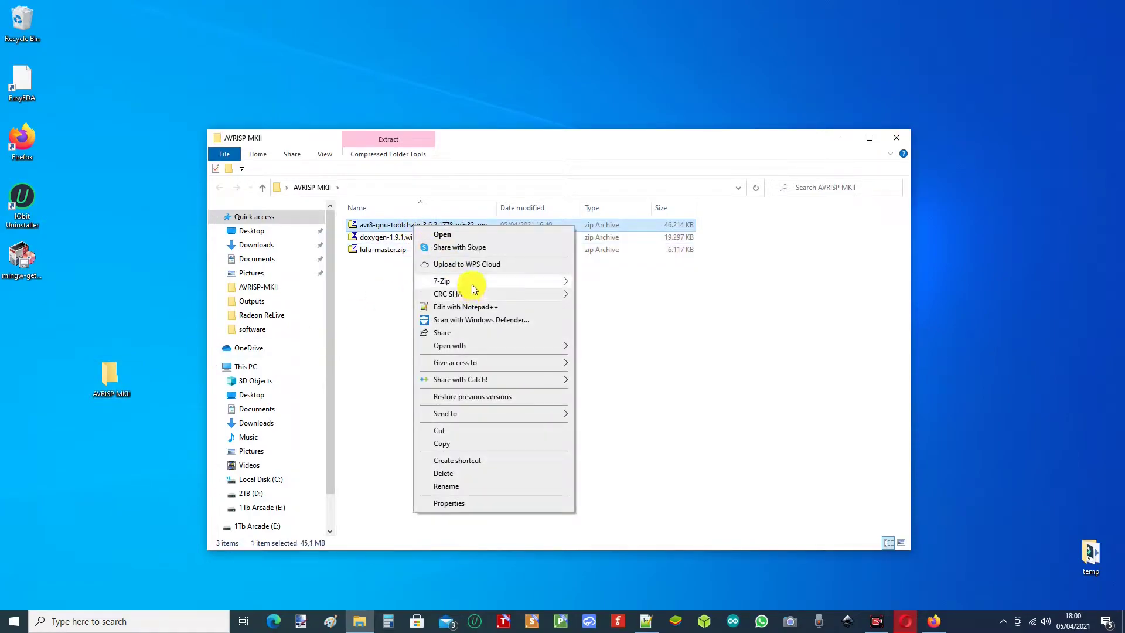
mouse_move(470, 283)
left_click(638, 321)
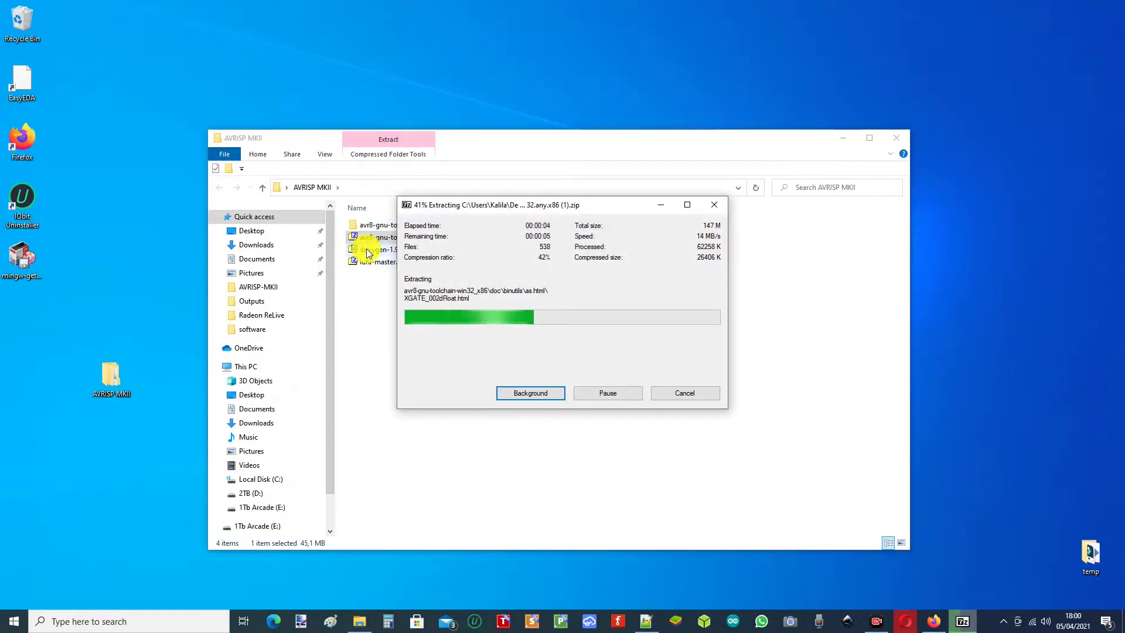
Step: Move the extraction progress window aside and extract lufa-master.zip in the AVRISP MKII folder with 7-Zip
left_click_drag(537, 205, 801, 174)
left_click(381, 265)
right_click(375, 264)
mouse_move(447, 322)
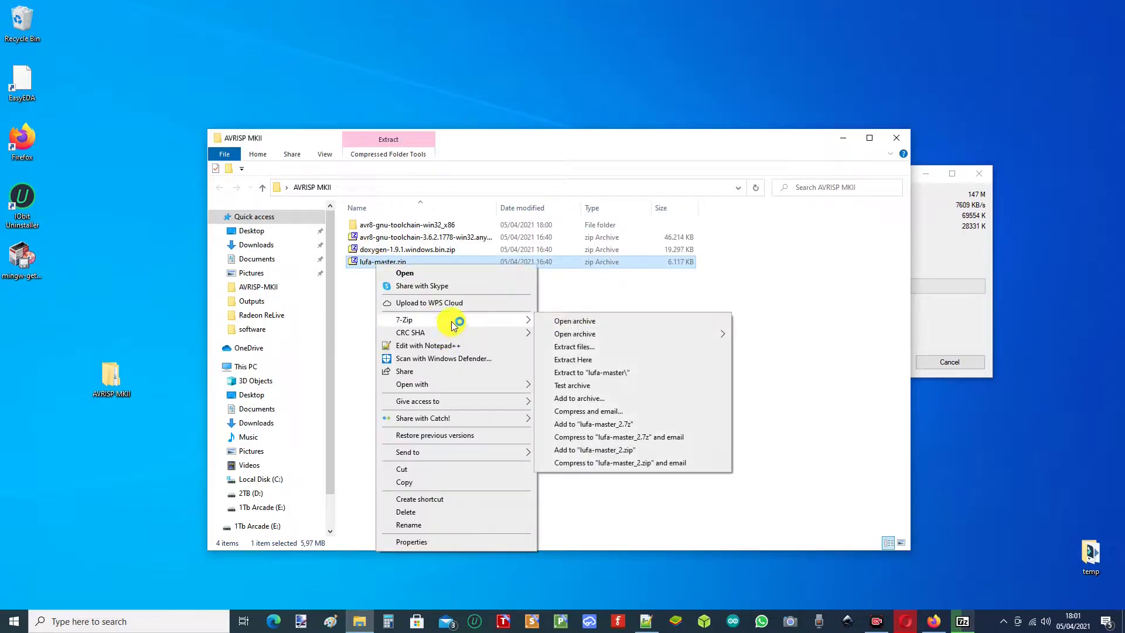
left_click(592, 283)
left_click(593, 359)
left_click(552, 376)
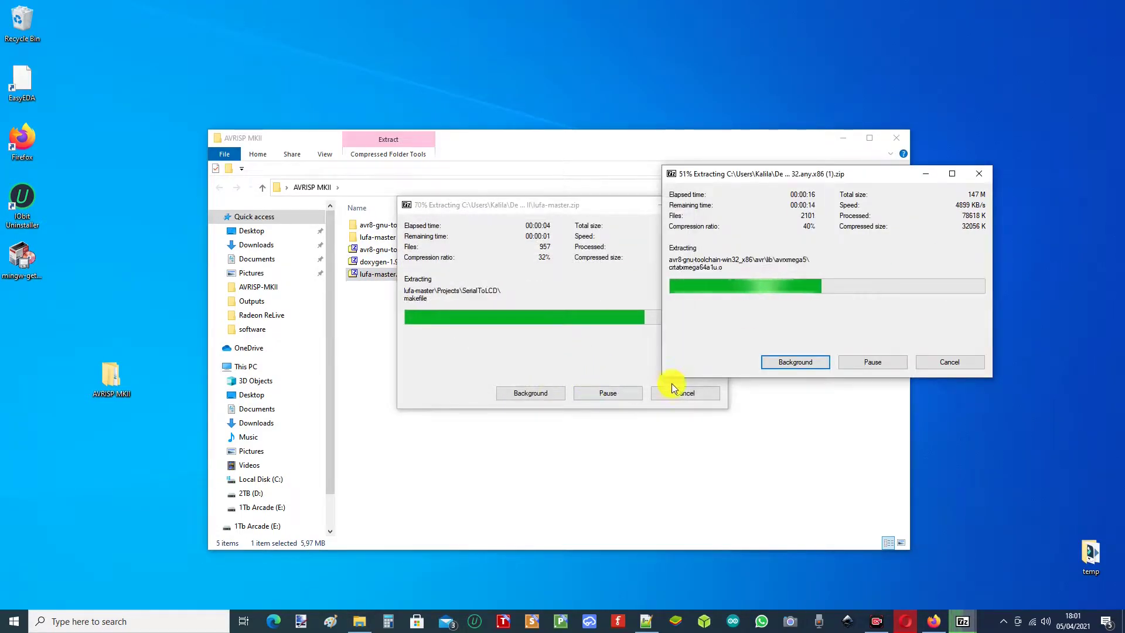
Step: Extract doxygen-1.9.1.windows.bin.zip into its own doxygen-1.9.1.windows.bin subfolder with 7-Zip, and minimize the folder window
right_click(384, 264)
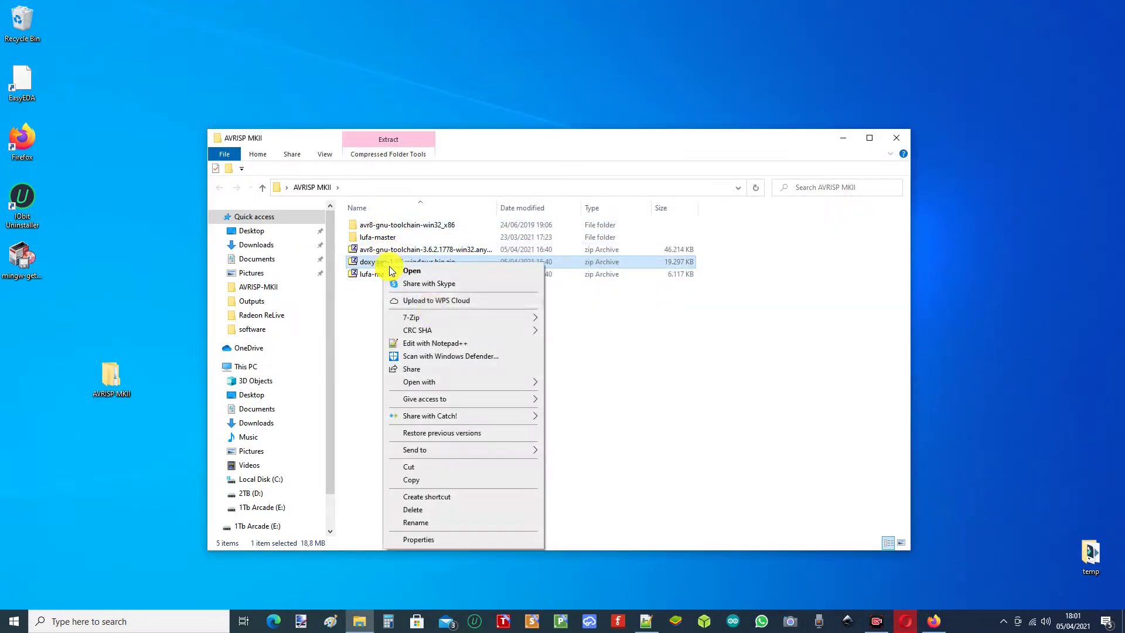
mouse_move(447, 317)
left_click(605, 369)
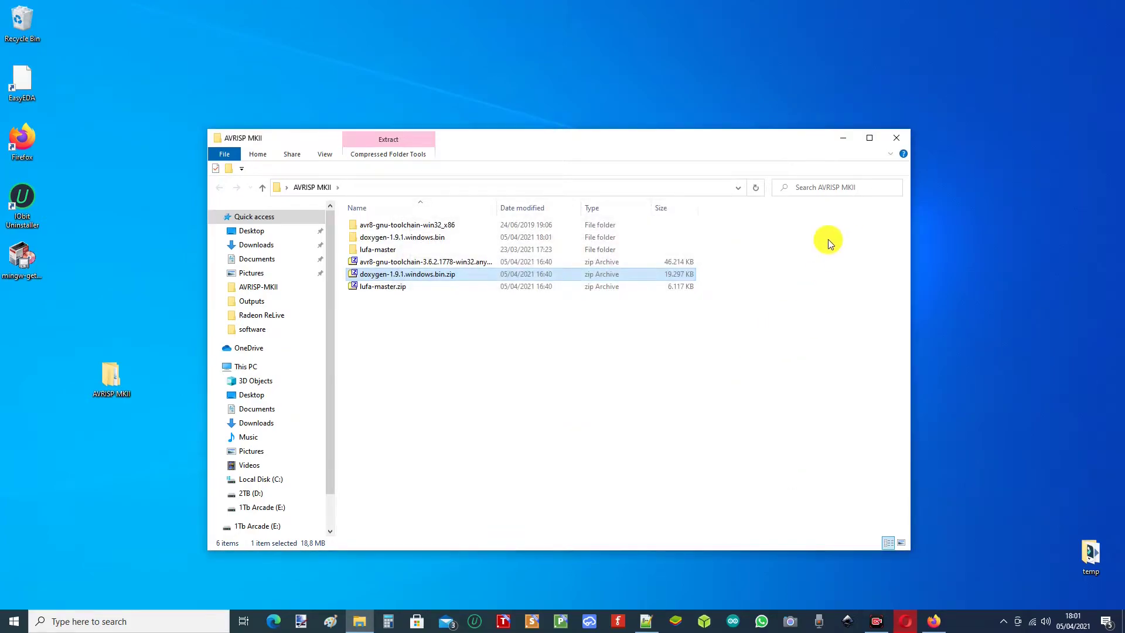
left_click(845, 139)
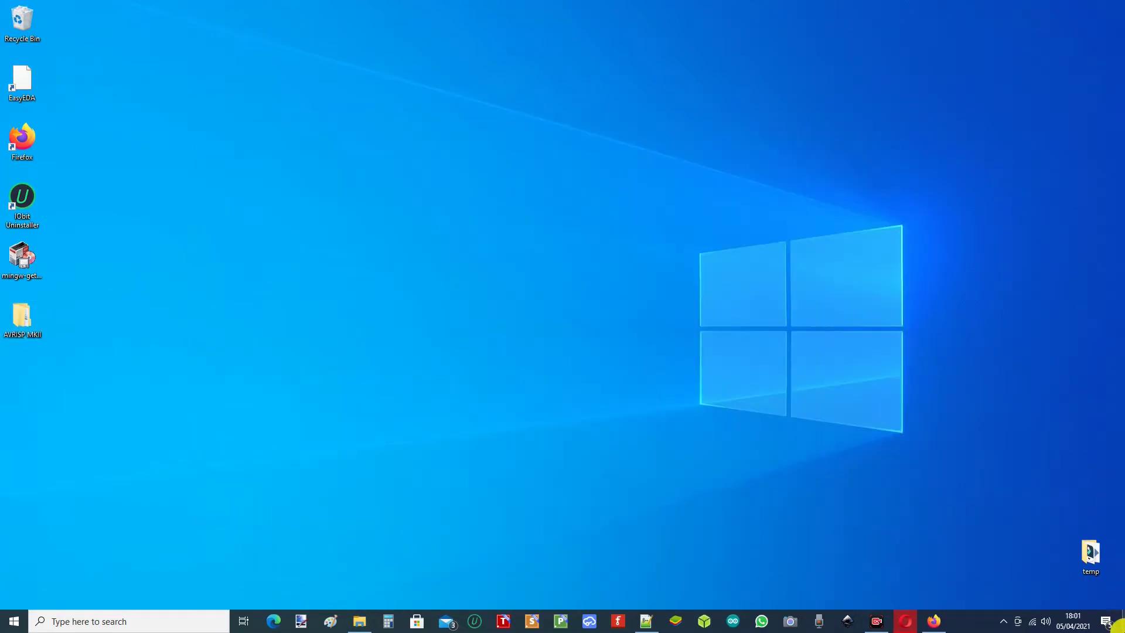
Step: Install the MinGW Installation Manager to C:\MinGW with graphical interface support and both program shortcuts, and open it
double_click(23, 252)
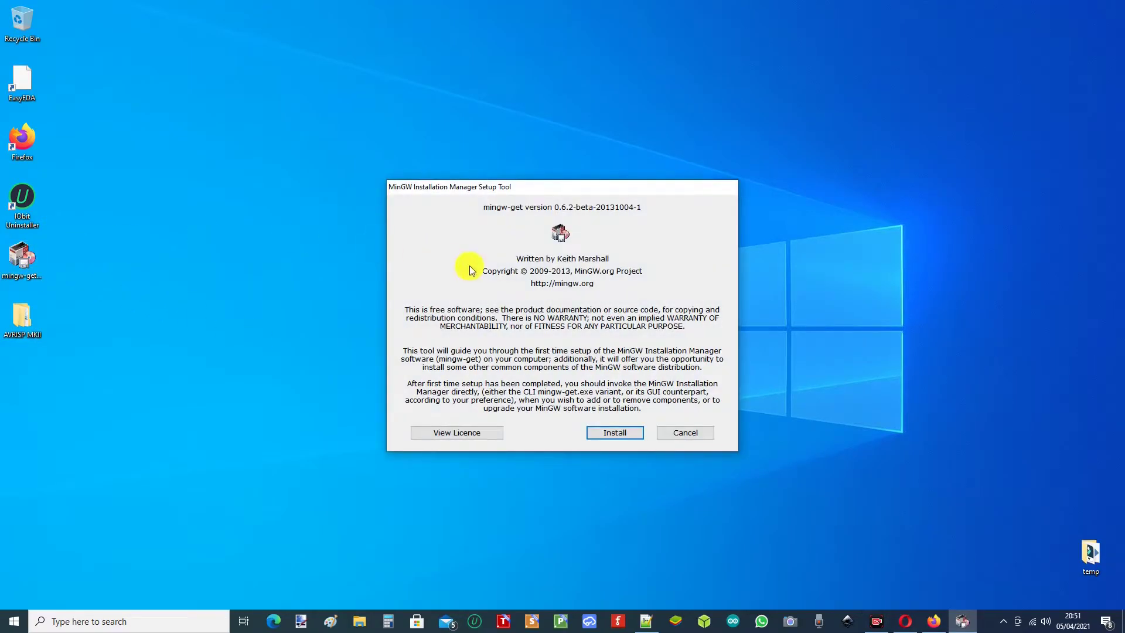
left_click(608, 432)
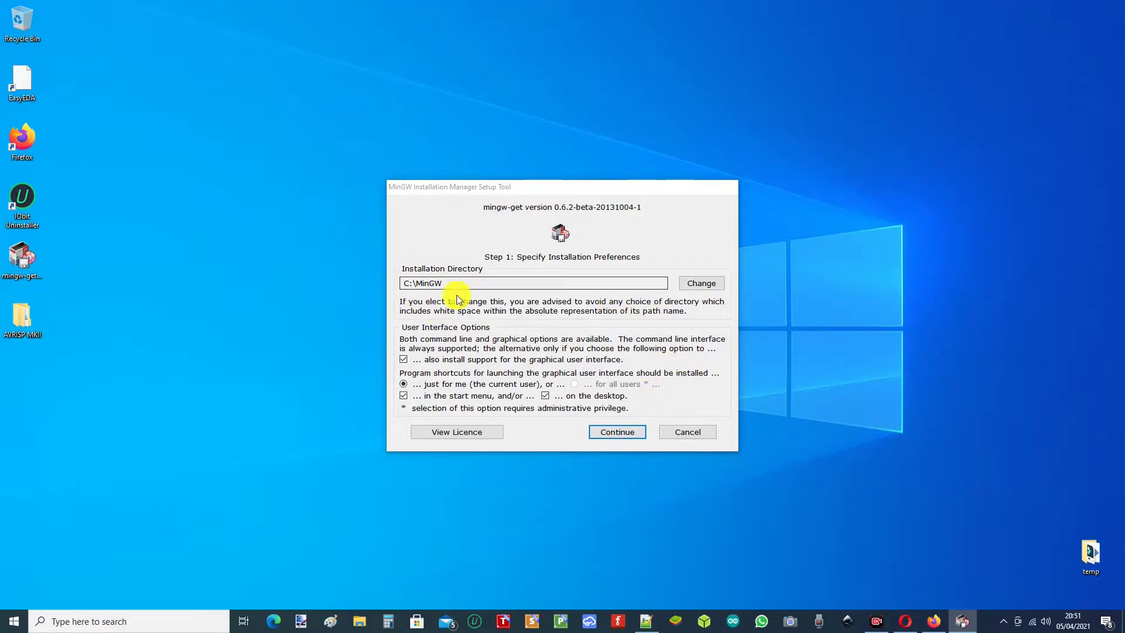
left_click(617, 433)
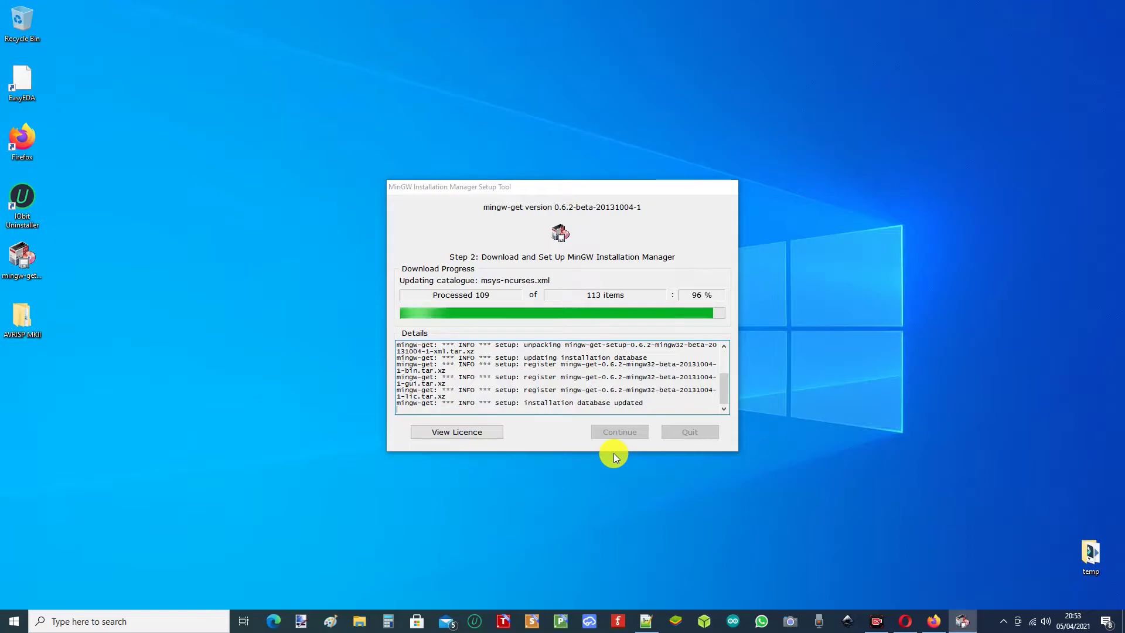
left_click(619, 431)
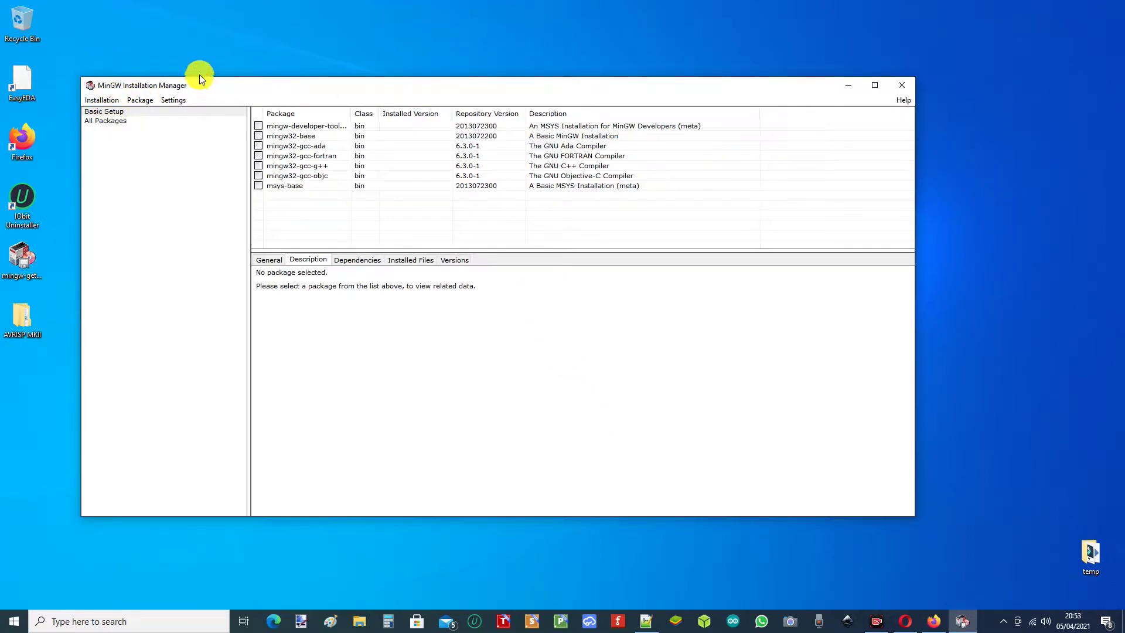
Step: Mark the mingw32-base, mingw32-gcc-g++ and msys-base packages for installation
left_click(259, 137)
left_click(309, 154)
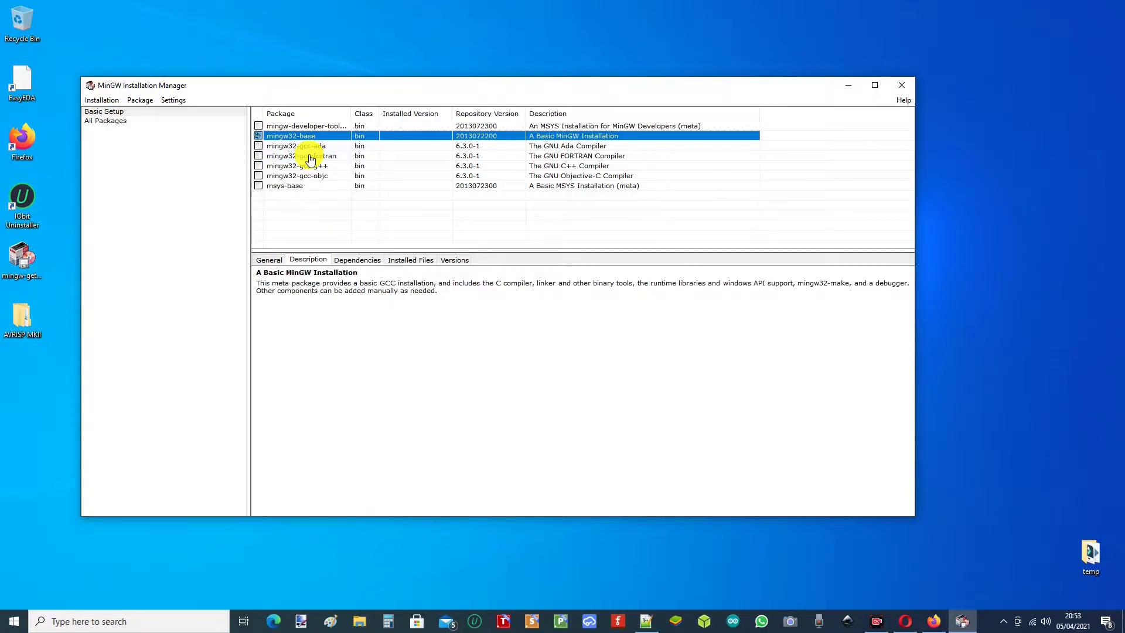
left_click(259, 167)
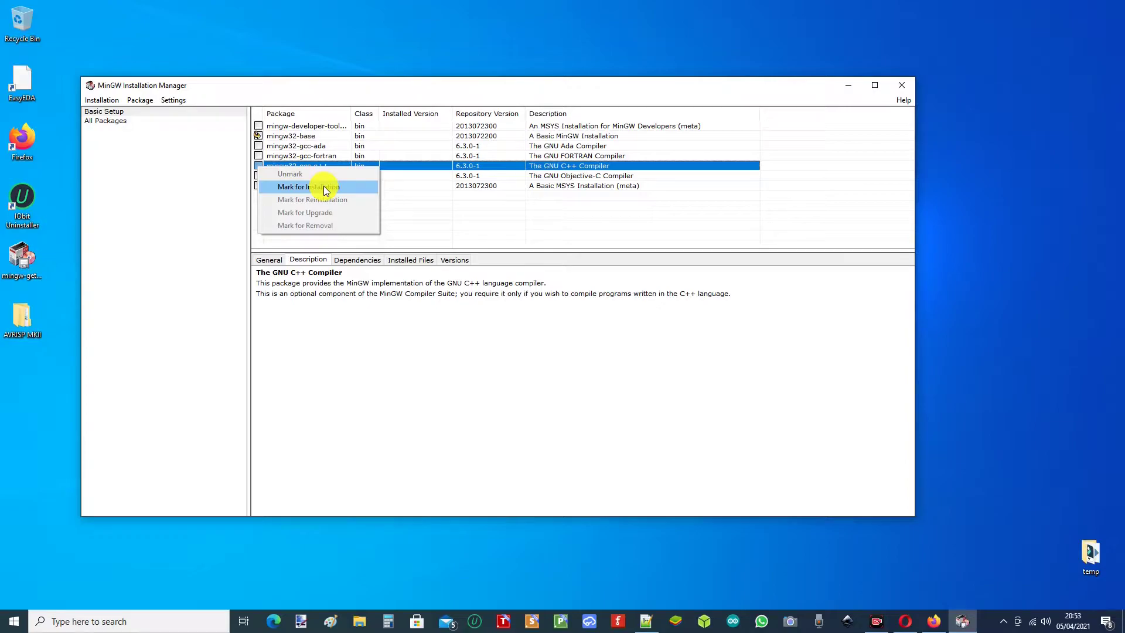
left_click(324, 186)
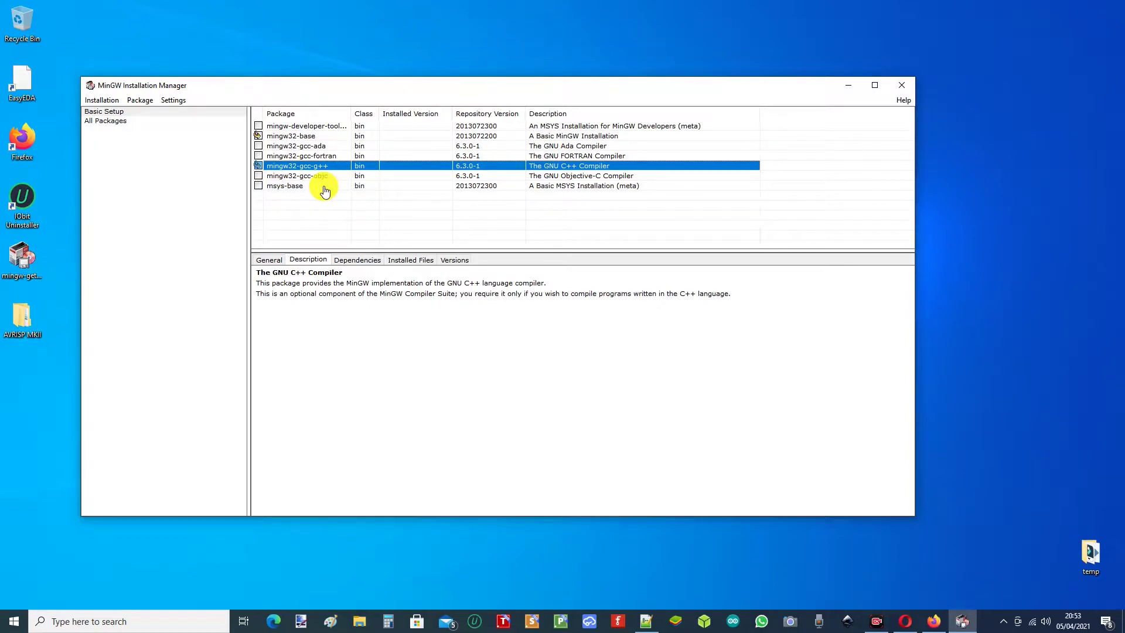
left_click(259, 186)
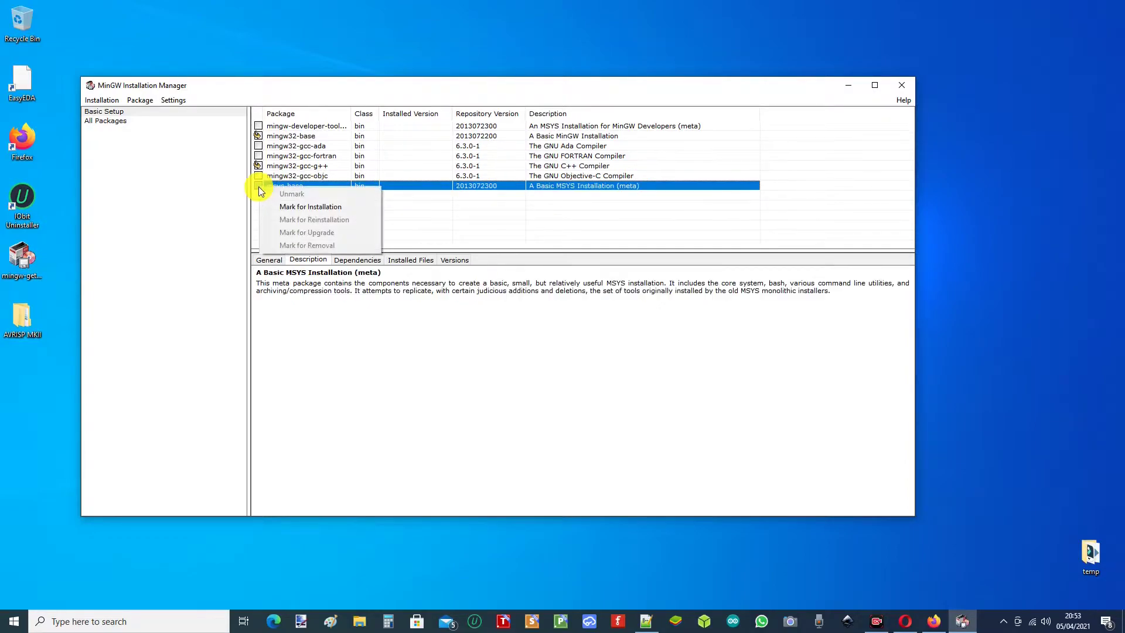
left_click(302, 203)
Step: Apply the pending package changes to install the marked packages, and minimize the MinGW Installation Manager
left_click(102, 101)
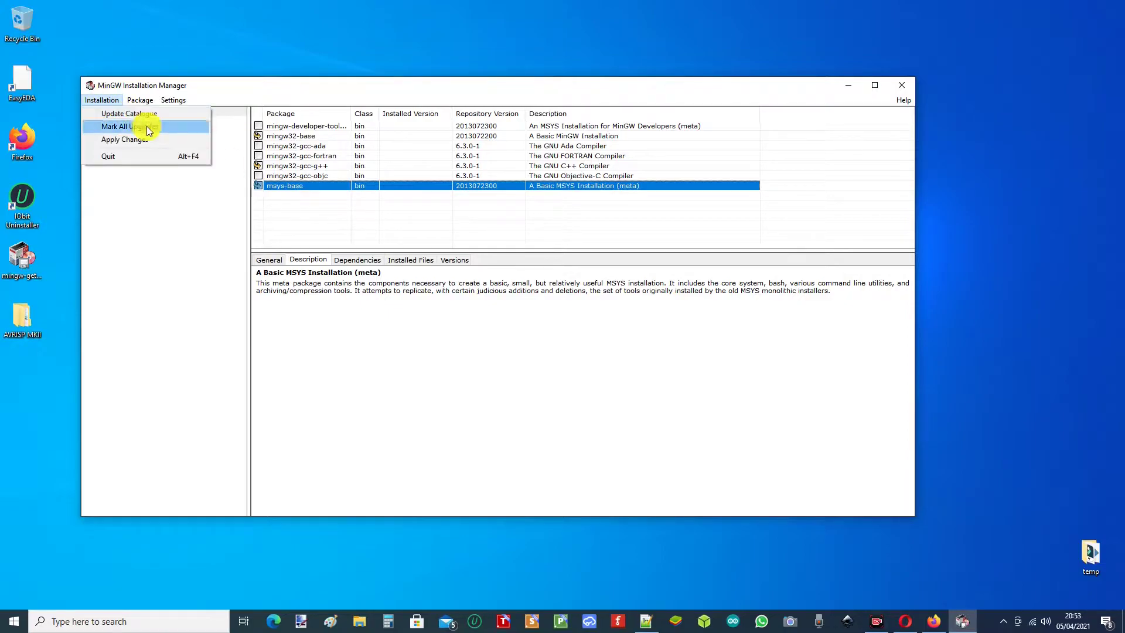
left_click(140, 144)
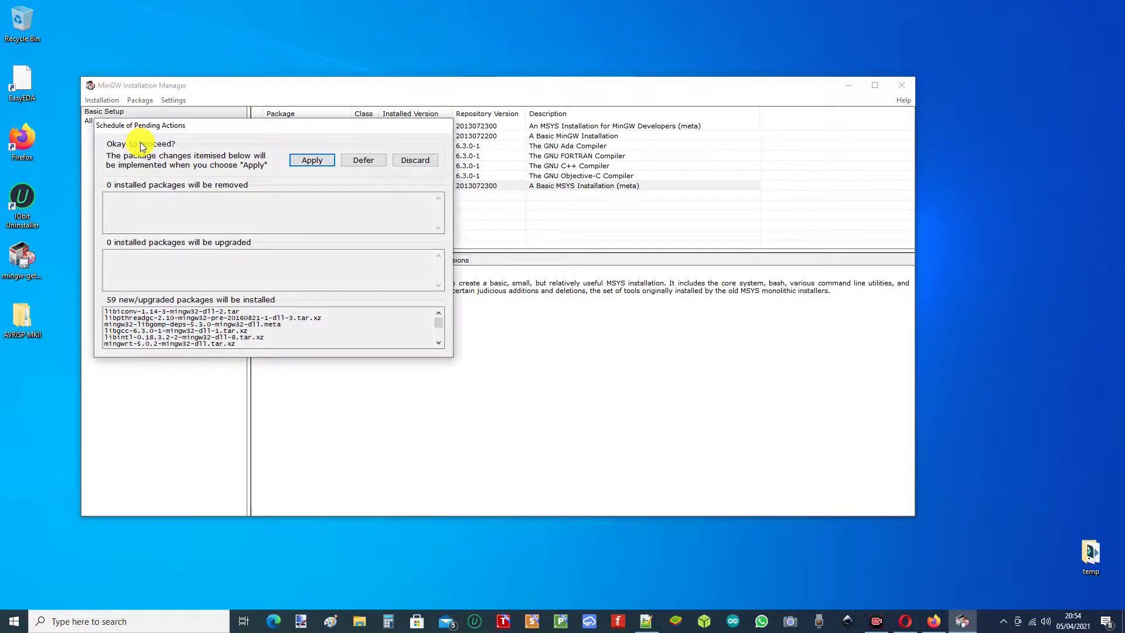
left_click(304, 159)
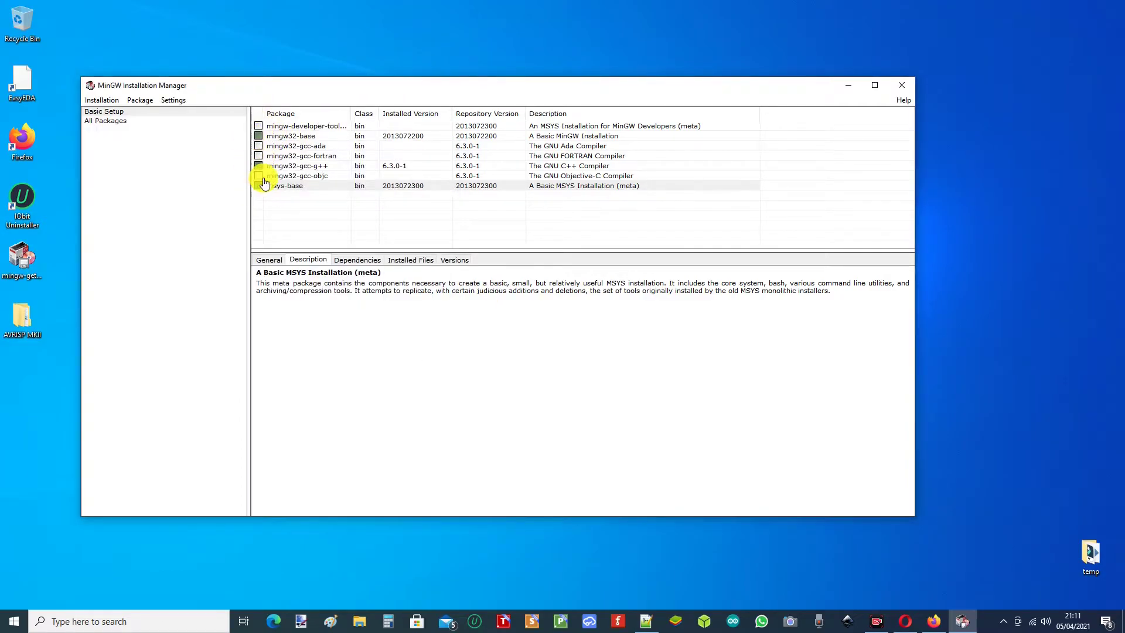
left_click(848, 86)
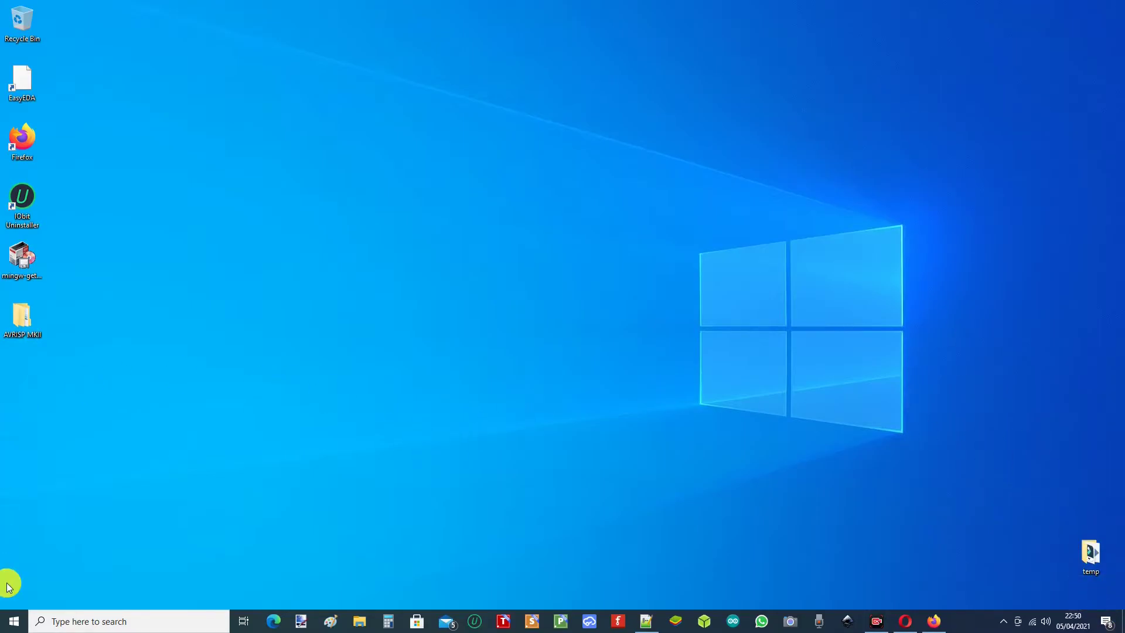
Step: Open the system Path environment variable for editing from the advanced Windows system settings
right_click(14, 620)
left_click(108, 353)
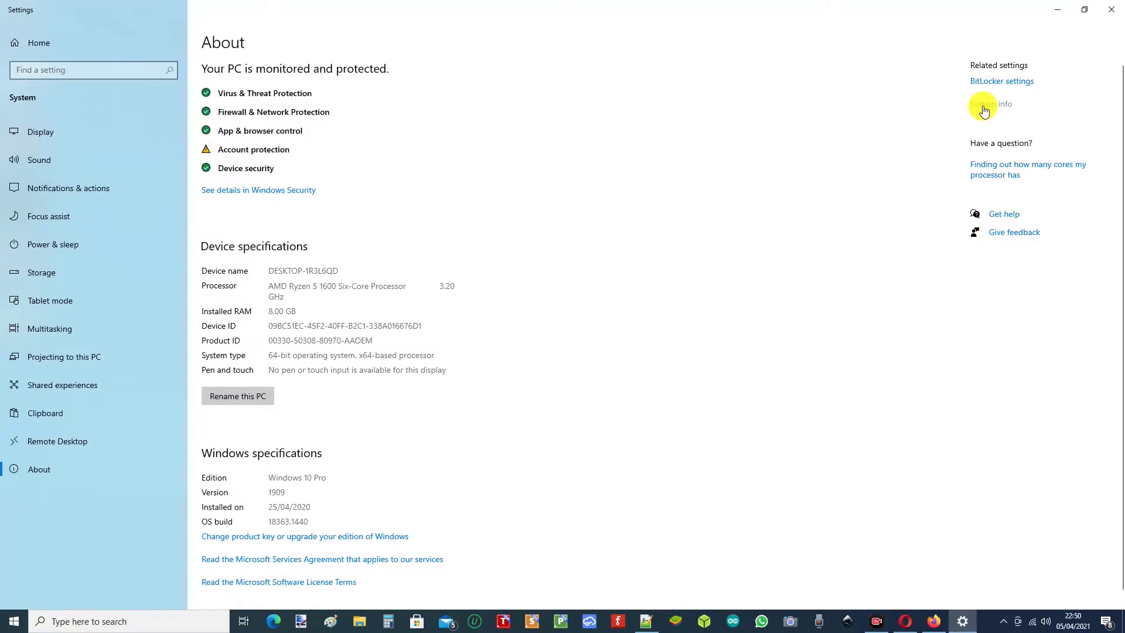
left_click(983, 110)
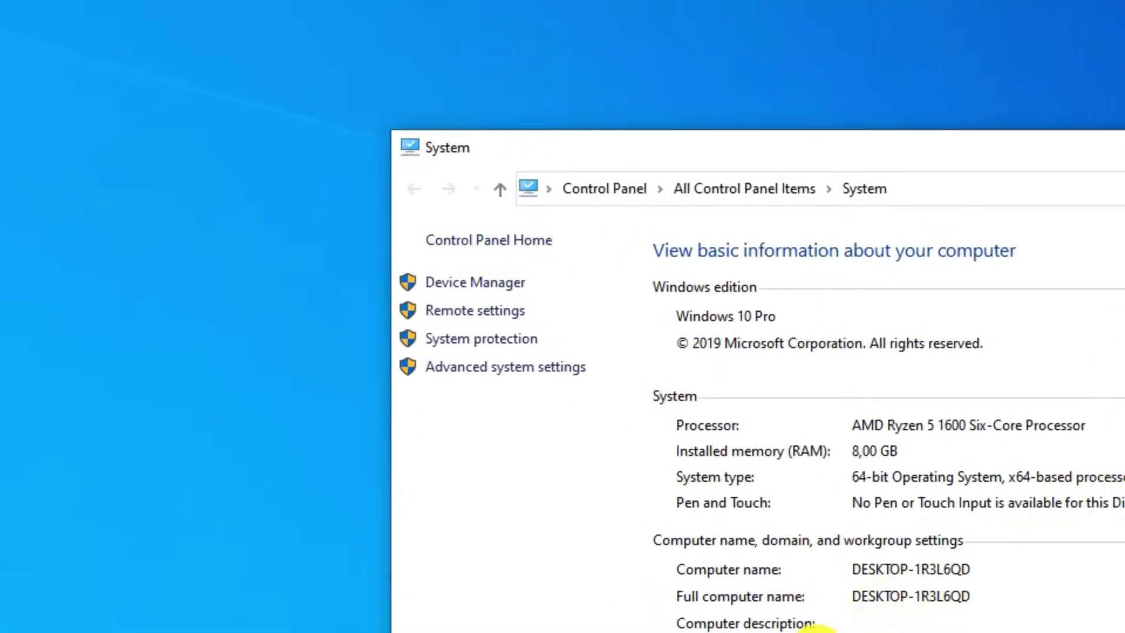
left_click(483, 369)
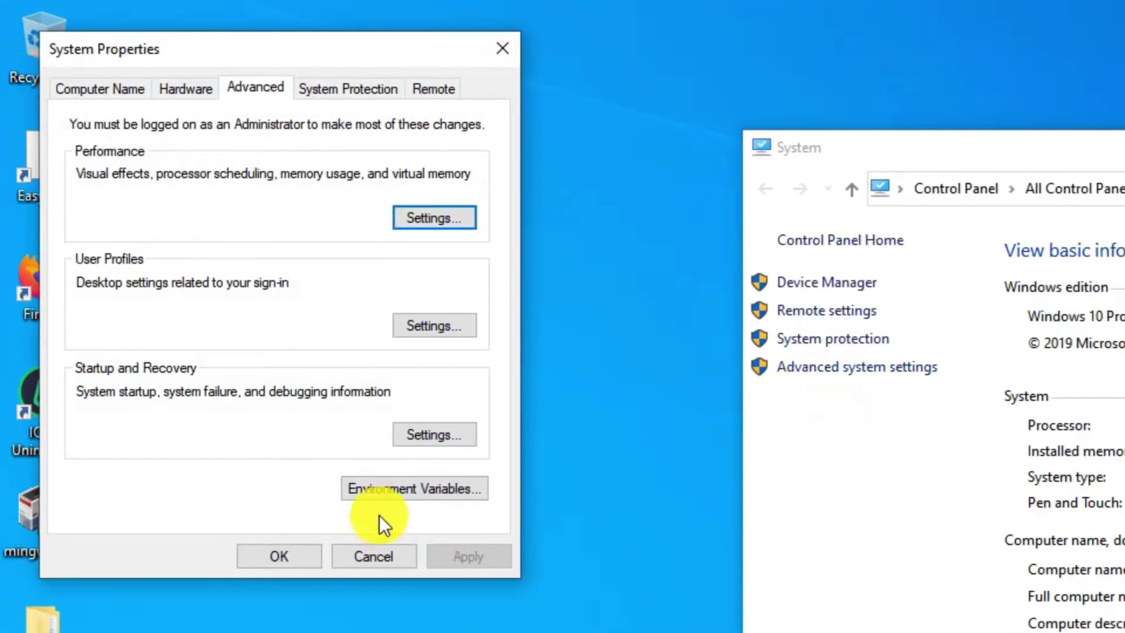
left_click(385, 486)
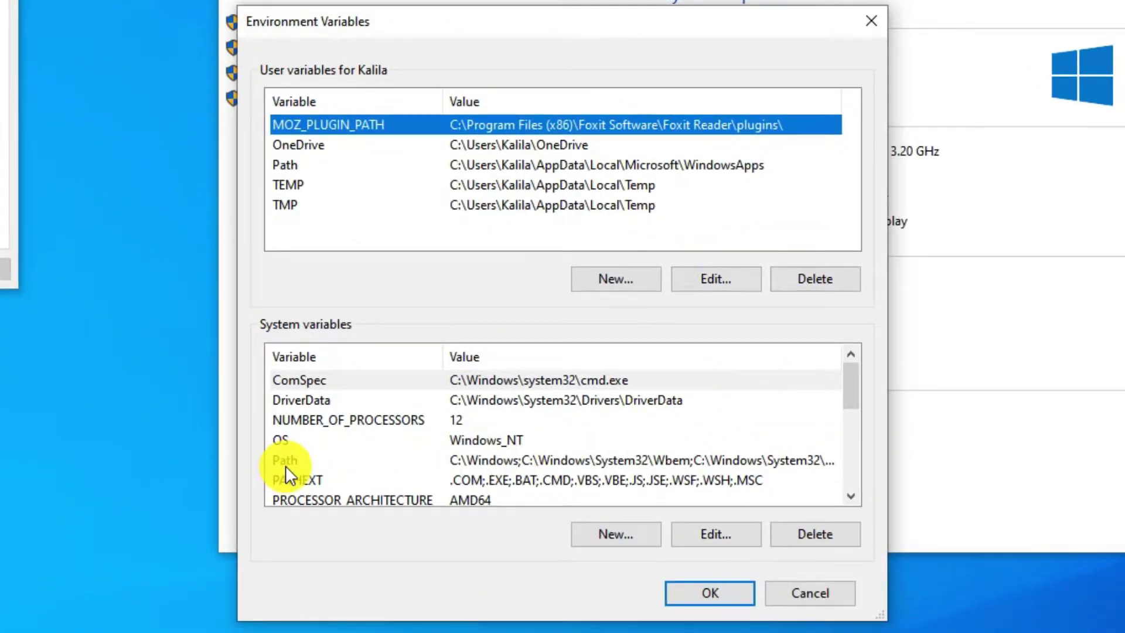
left_click(286, 465)
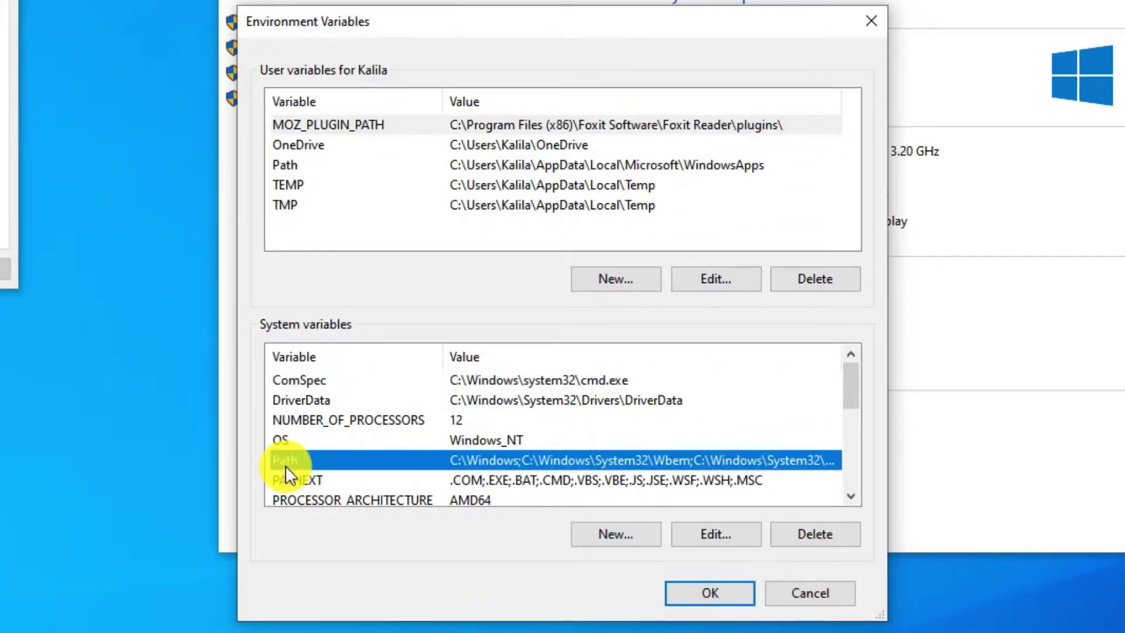
left_click(720, 534)
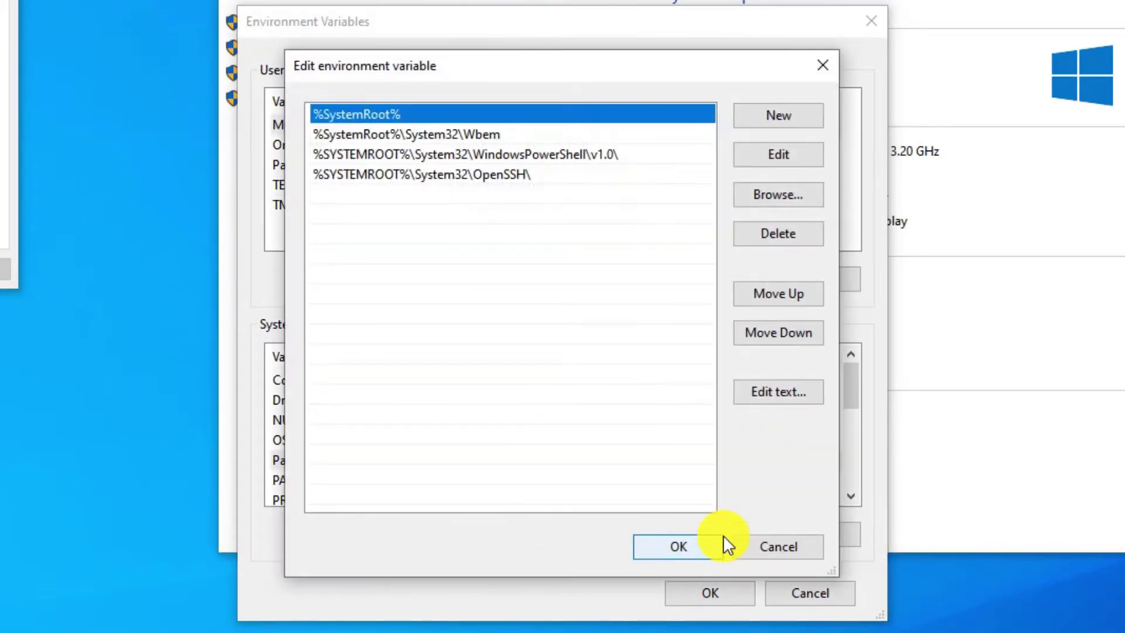
Step: Add the folder C:\MinGW\bin as a new entry in the system Path variable
left_click(484, 204)
left_click(782, 115)
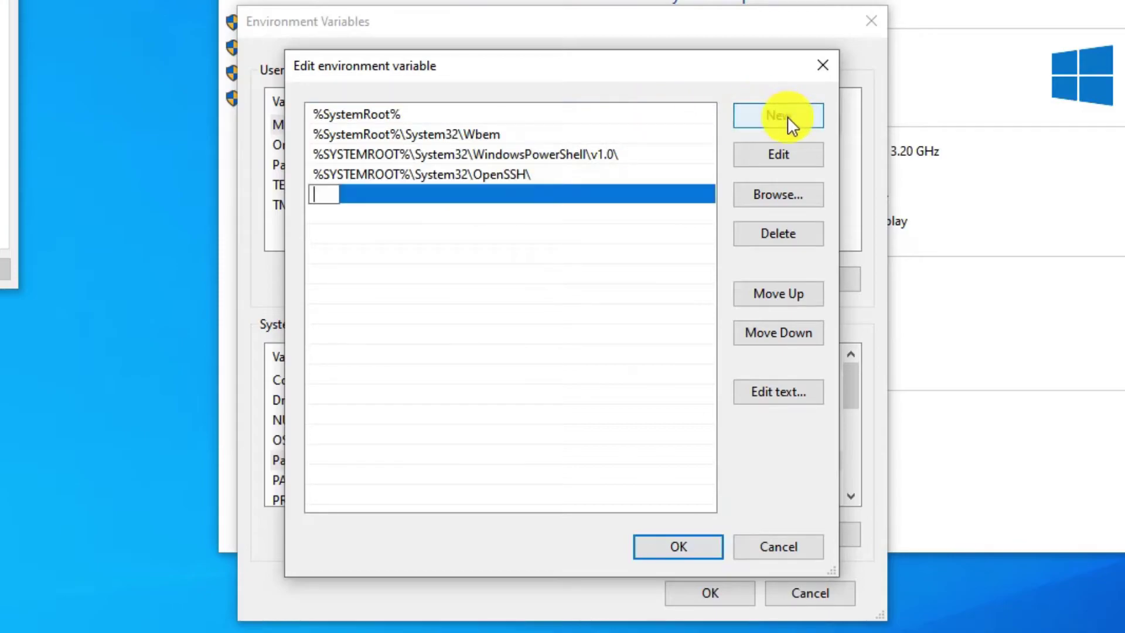
left_click(782, 195)
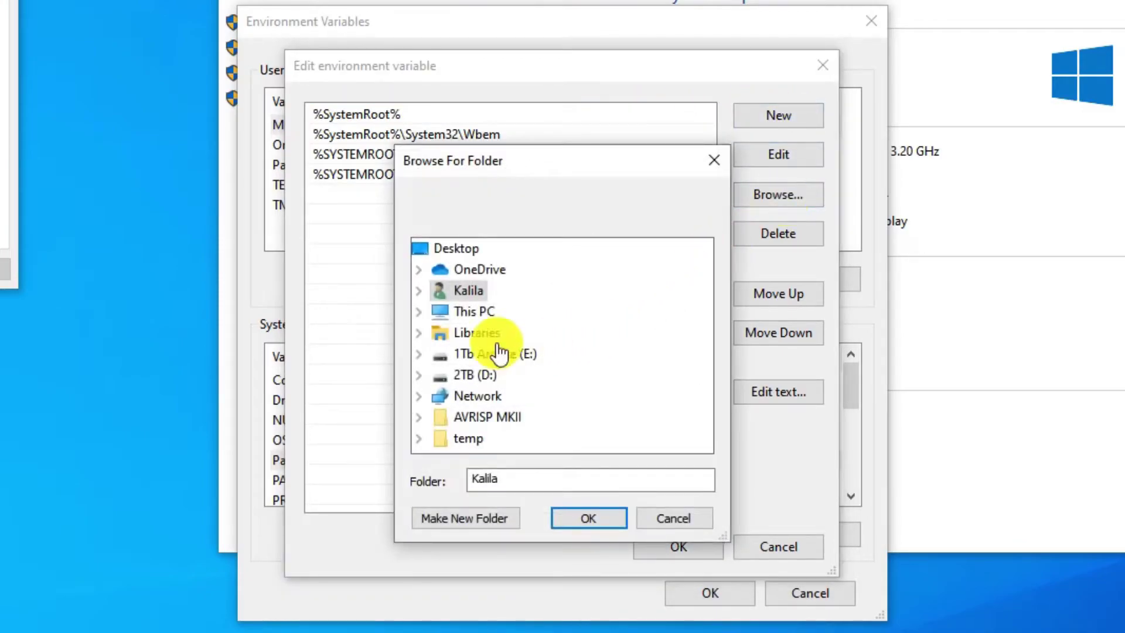
left_click(417, 312)
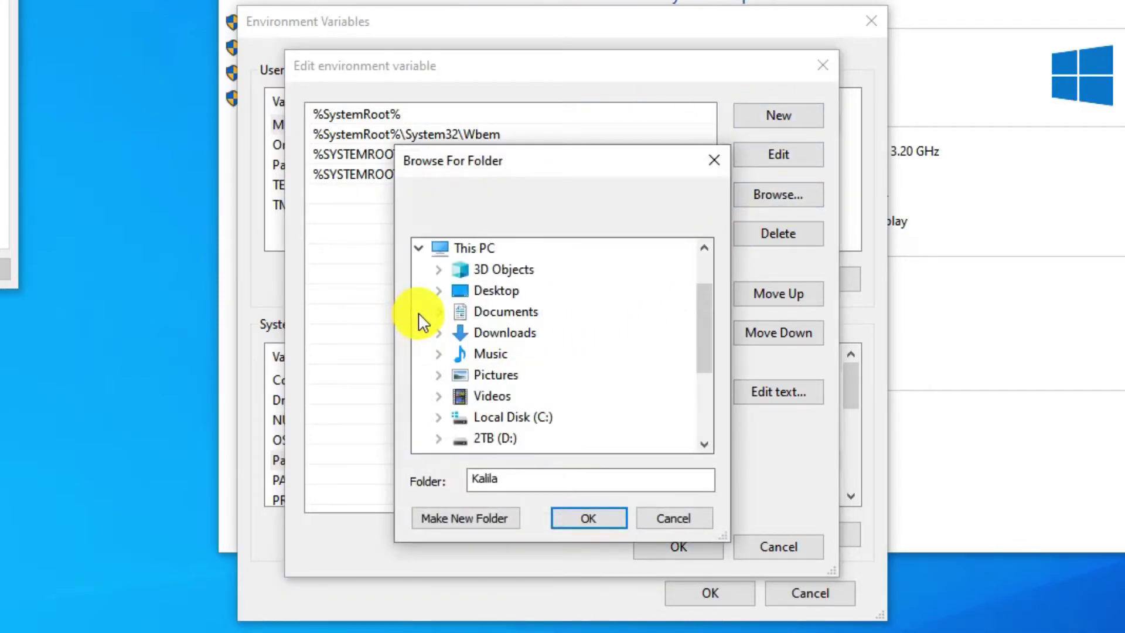
left_click(436, 417)
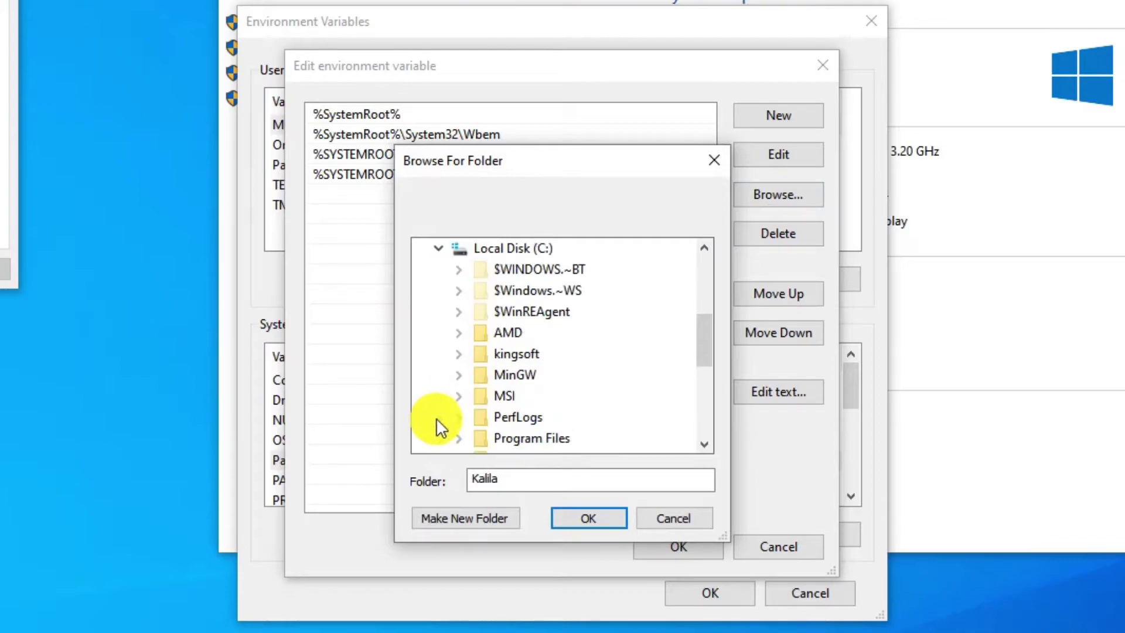
left_click(460, 376)
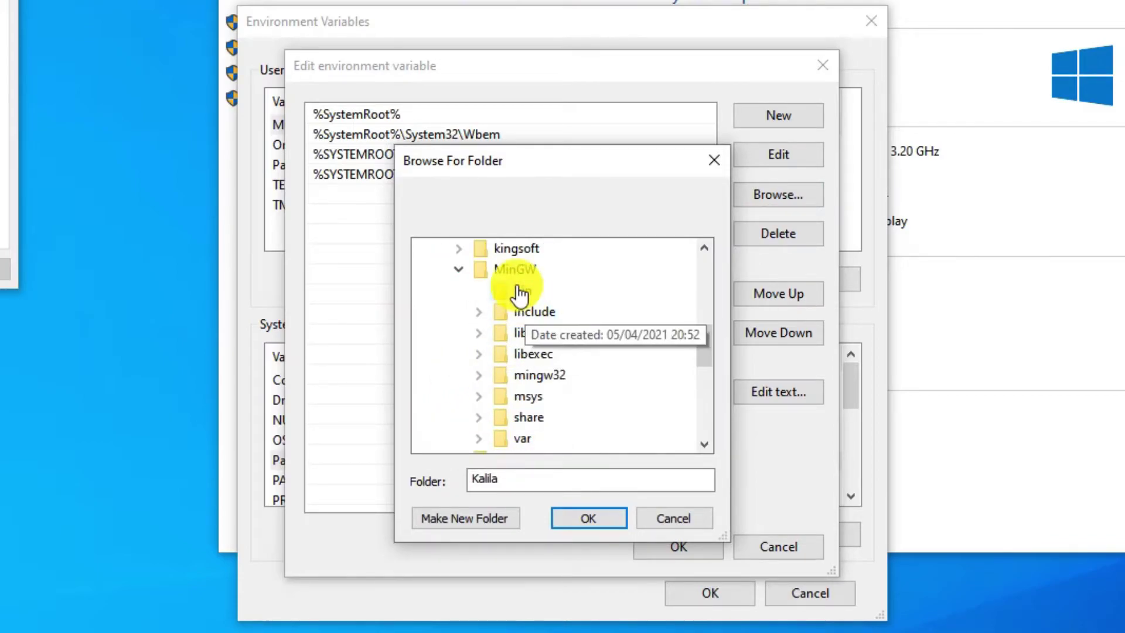
left_click(589, 519)
Step: Add the folder C:\MinGW\msys\1.0\bin as a new entry in the system Path variable
left_click(772, 120)
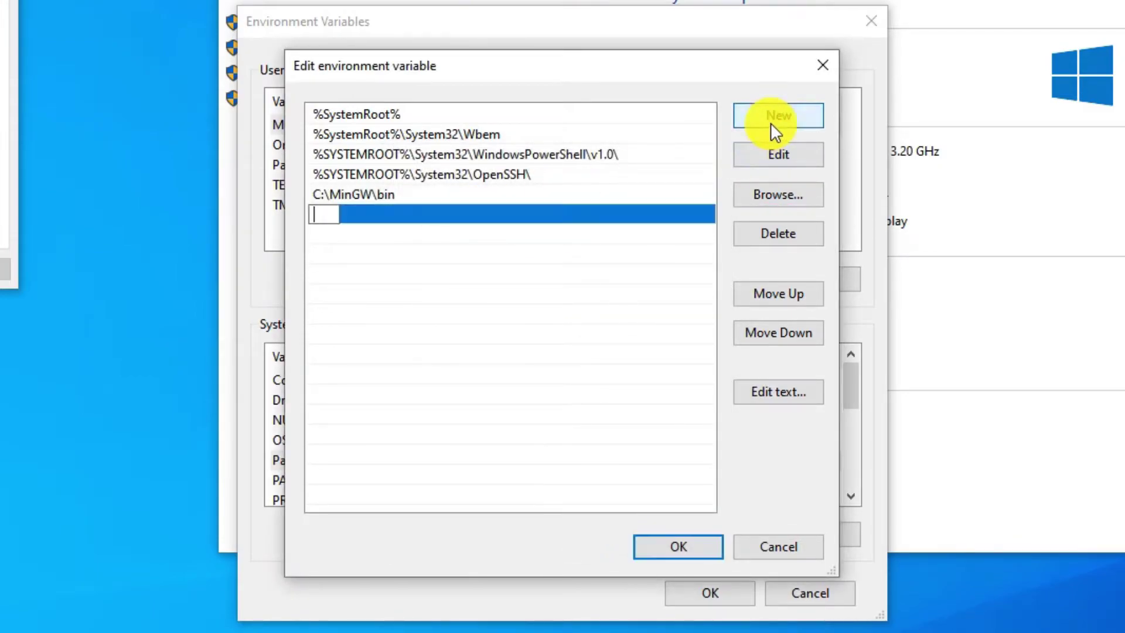
left_click(789, 196)
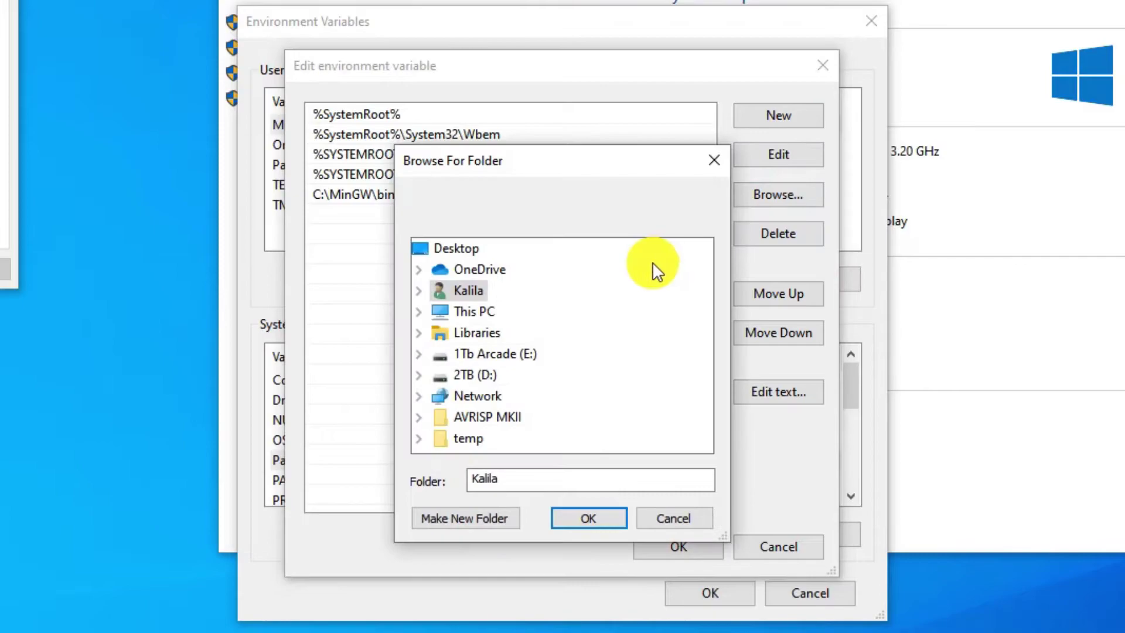
left_click(420, 311)
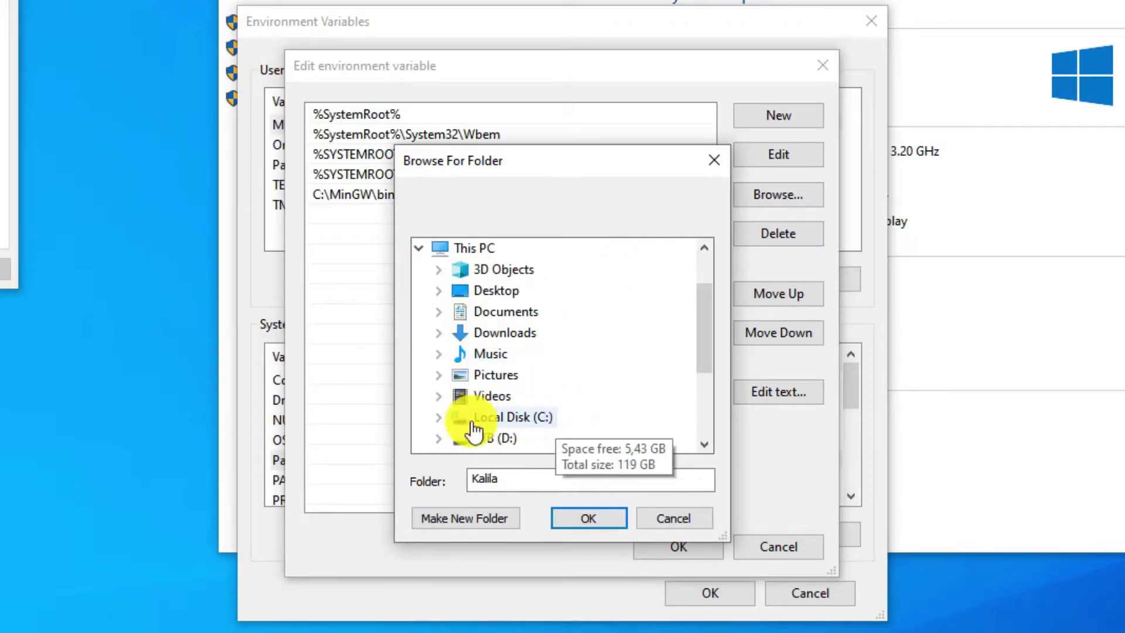
left_click(439, 418)
left_click(458, 375)
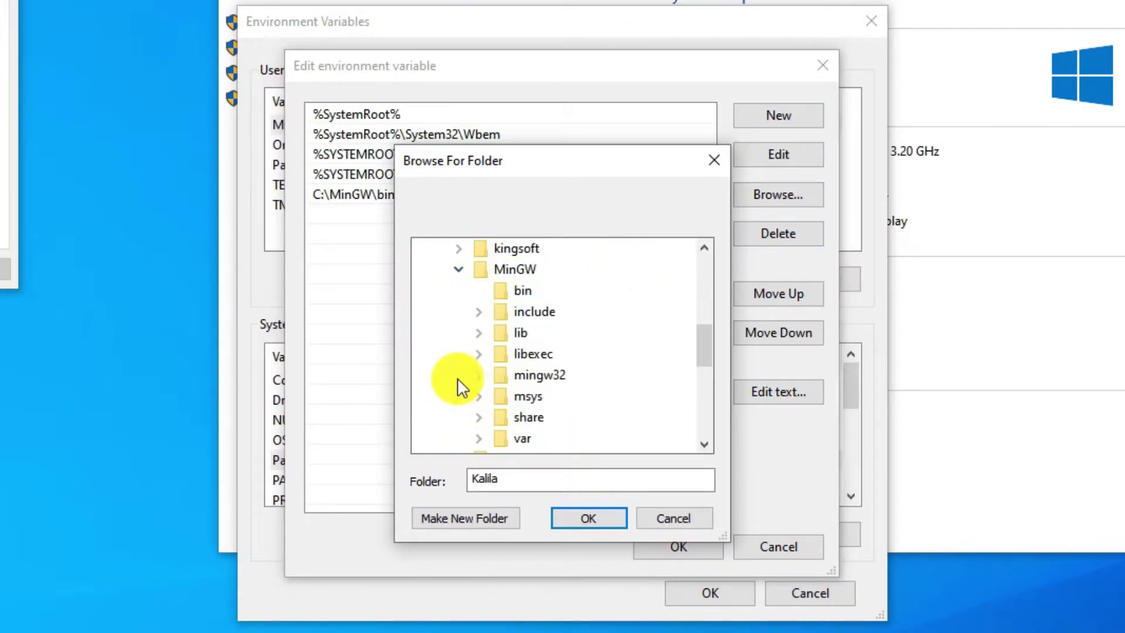
left_click_drag(705, 343, 704, 356)
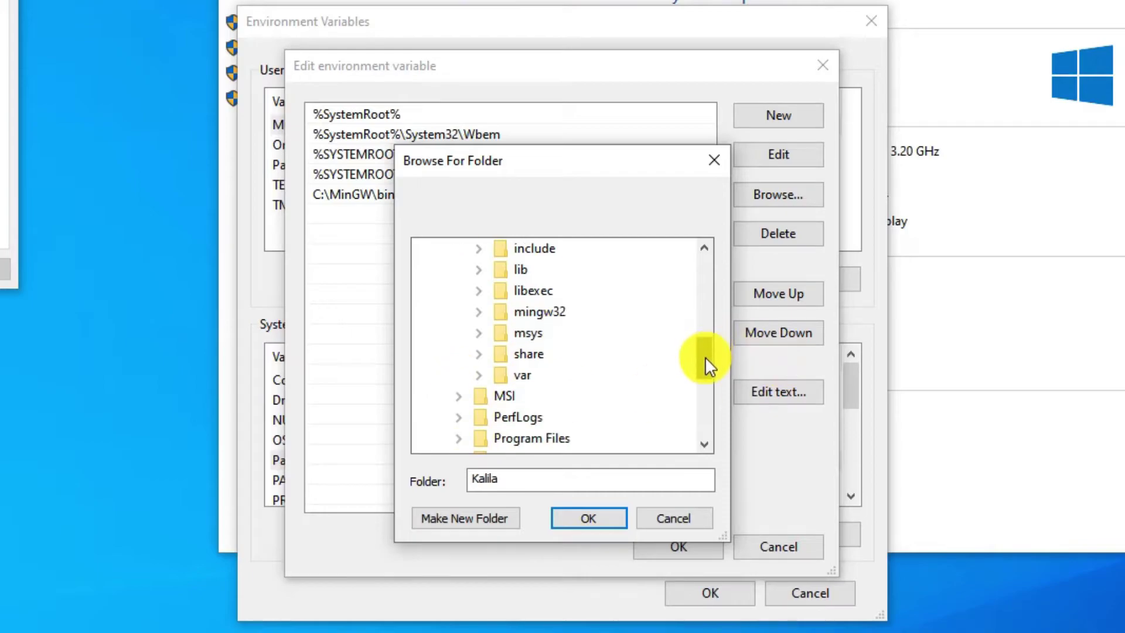
left_click(478, 311)
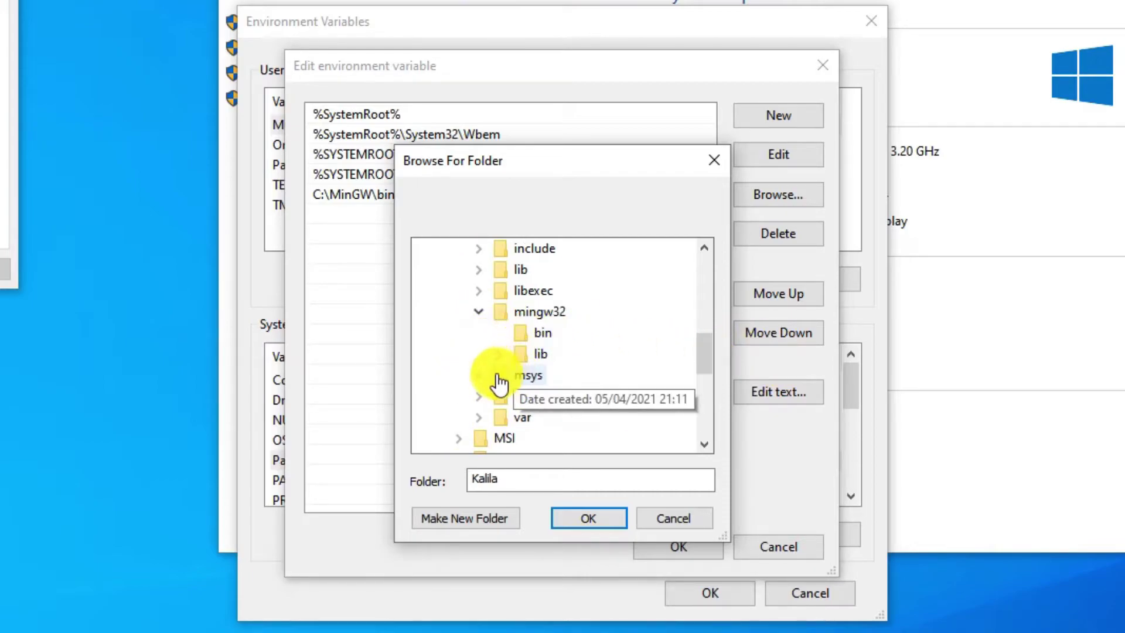
left_click(478, 375)
left_click(480, 249)
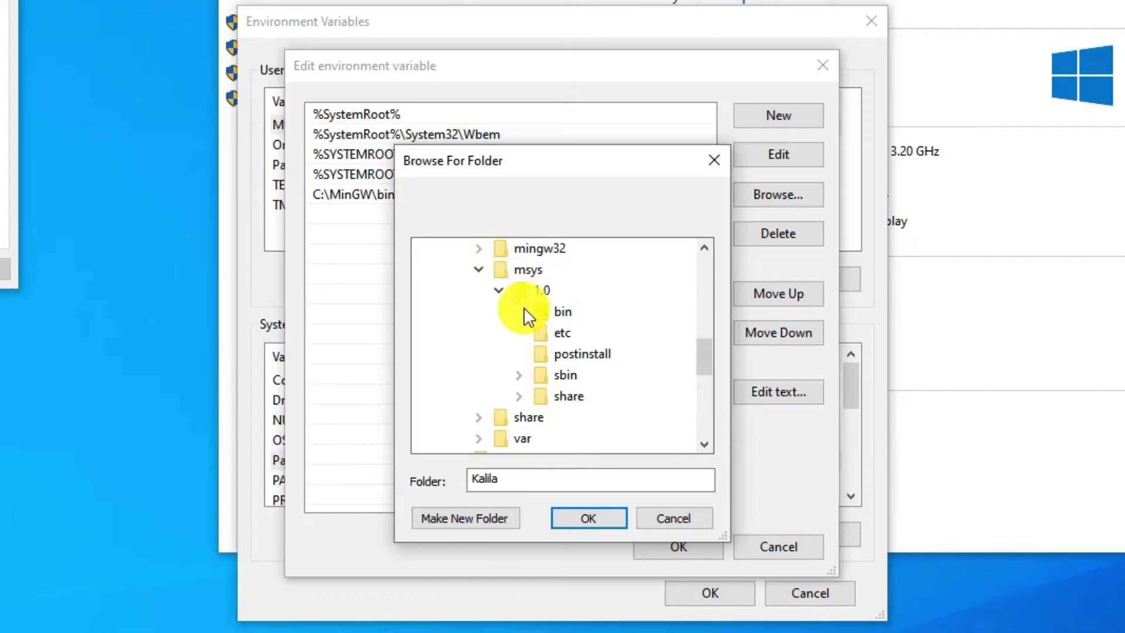
left_click(560, 312)
left_click(605, 516)
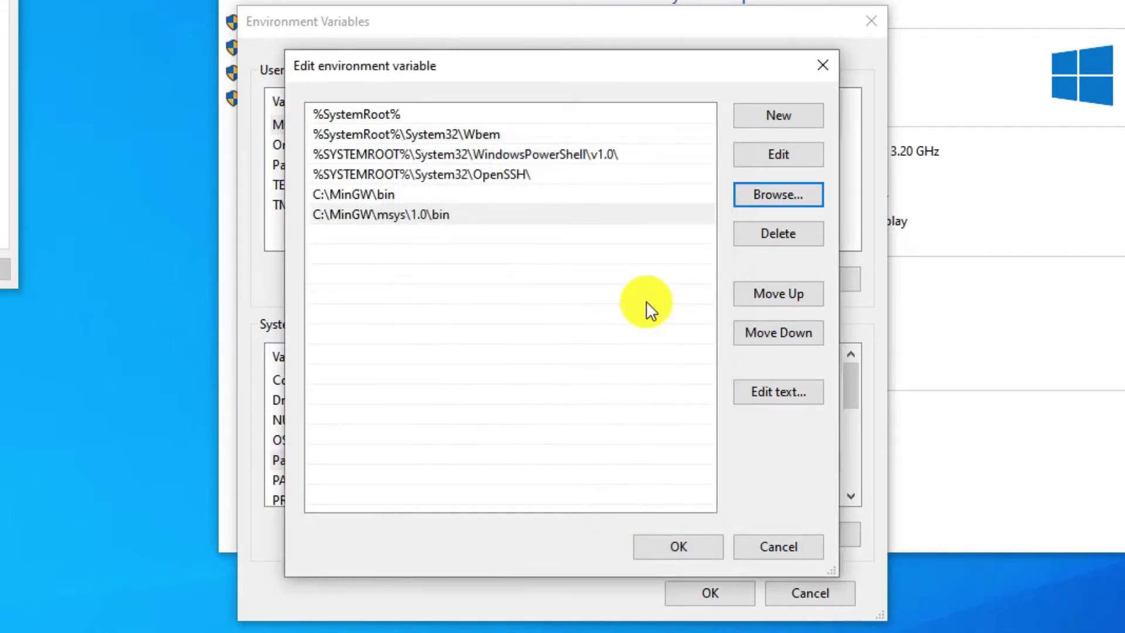
Step: Add the bin folder of avr8-gnu-toolchain-win32_x86, in the desktop's AVRISP MKII folder, as a new system Path entry
left_click(772, 120)
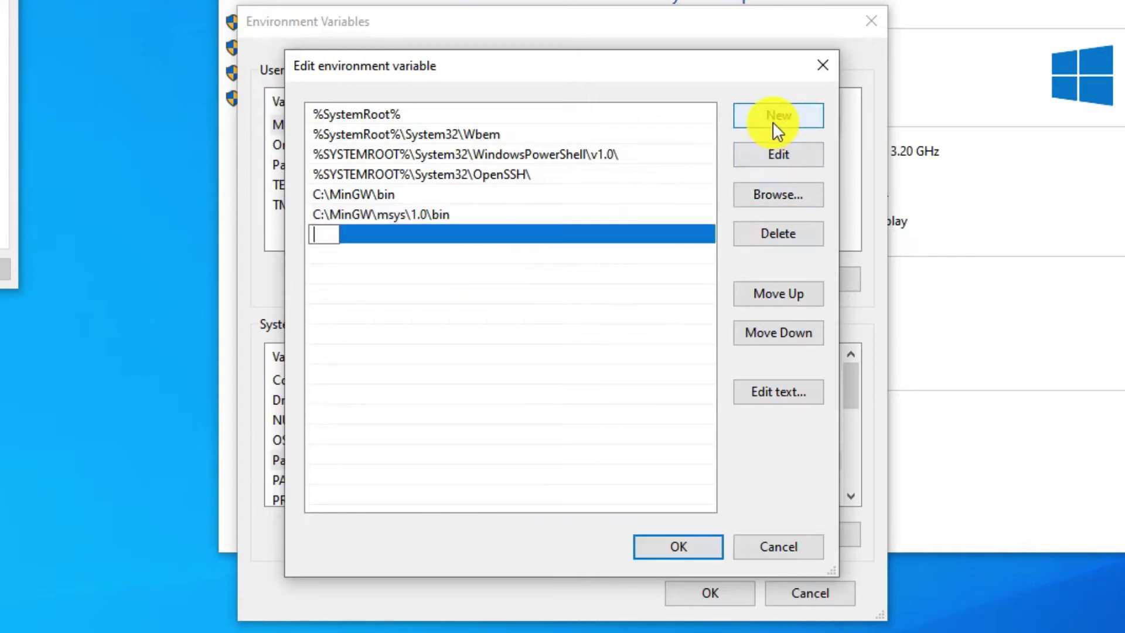
left_click(781, 193)
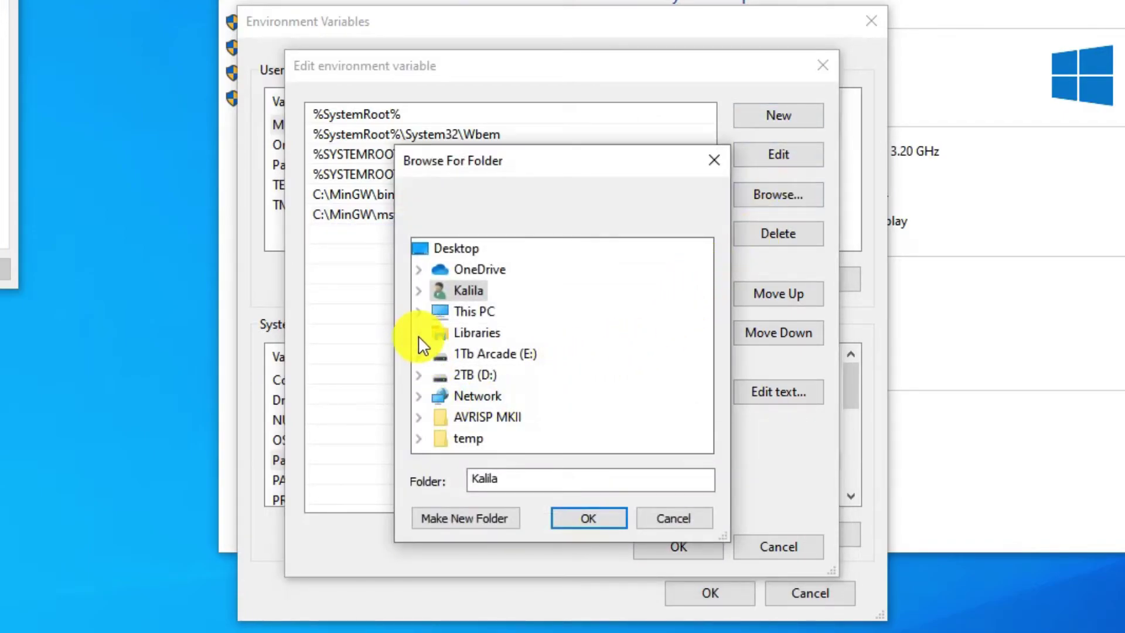
left_click(418, 311)
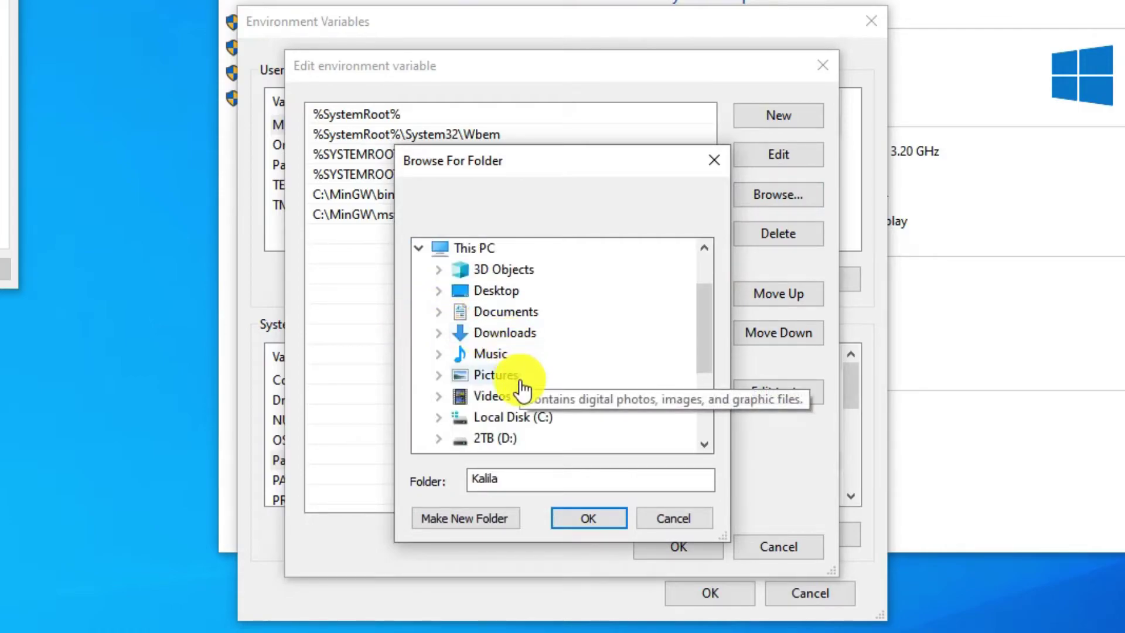
left_click(496, 291)
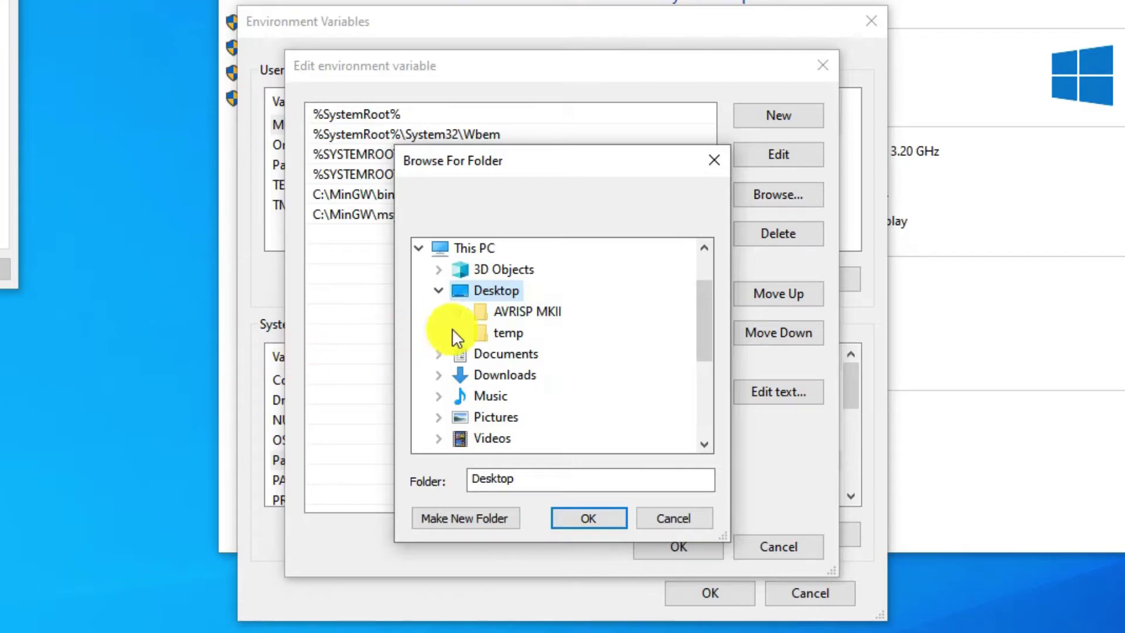
double_click(516, 312)
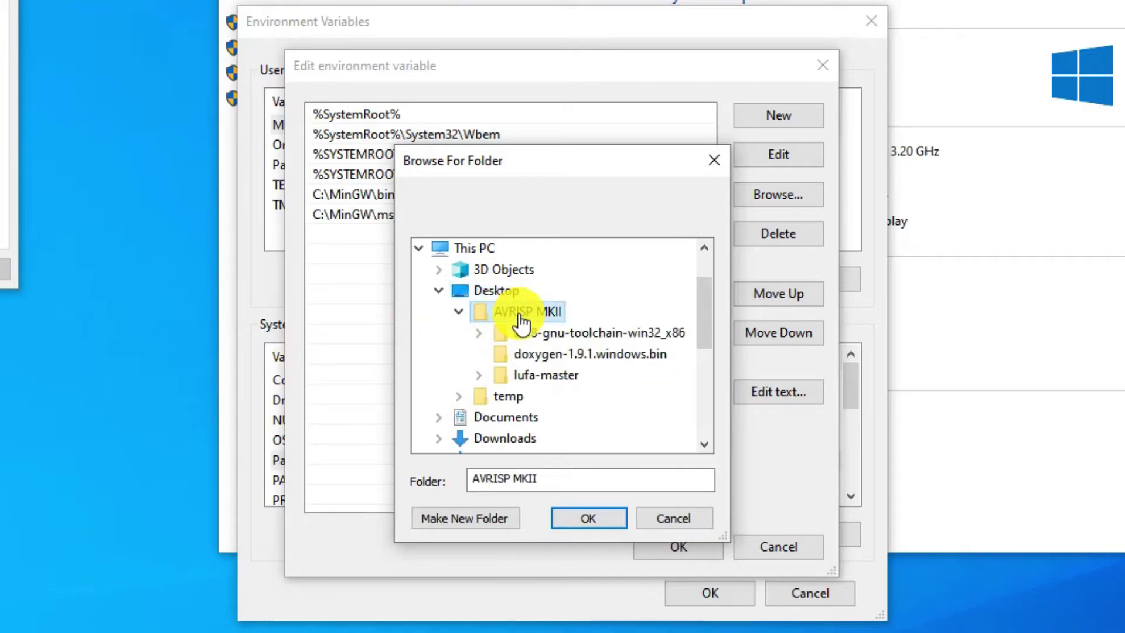
left_click(479, 332)
left_click(579, 251)
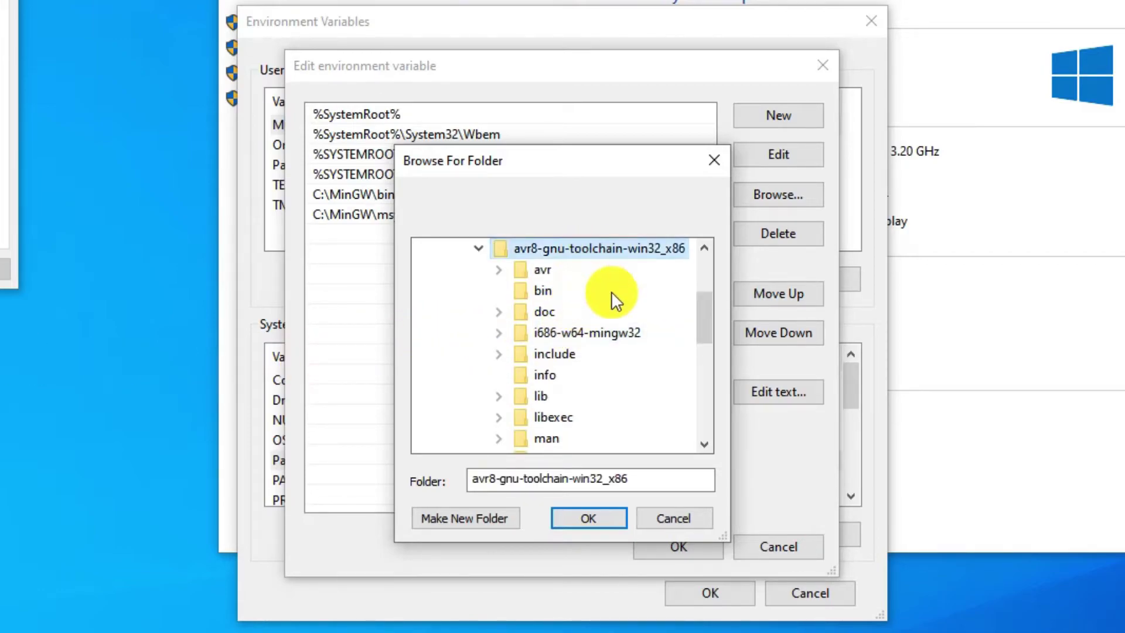
left_click(543, 291)
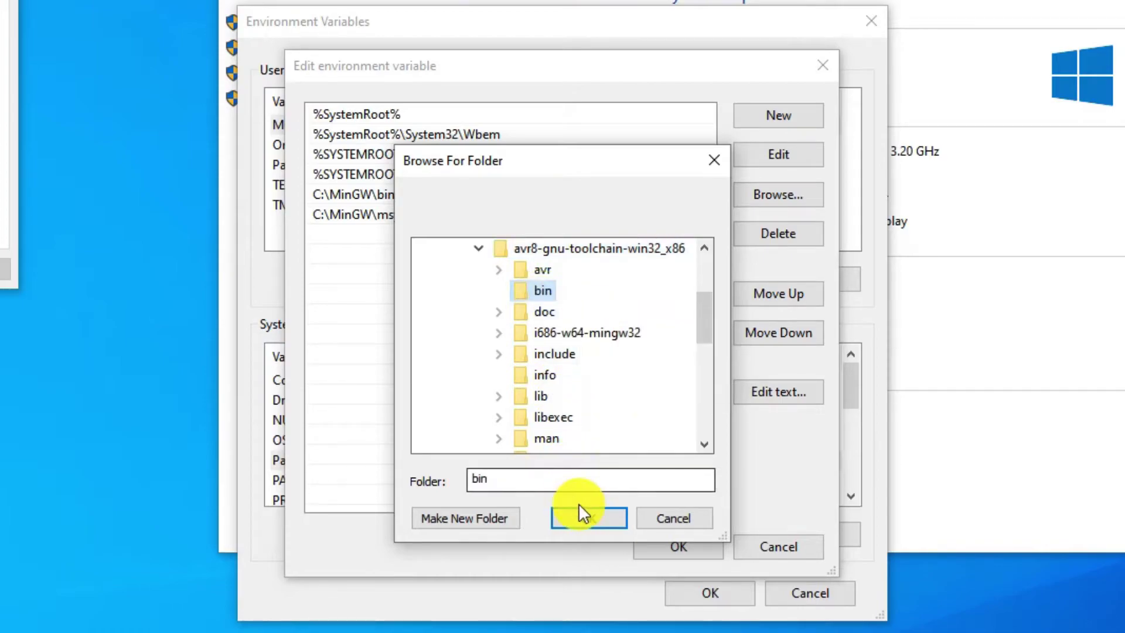
left_click(587, 518)
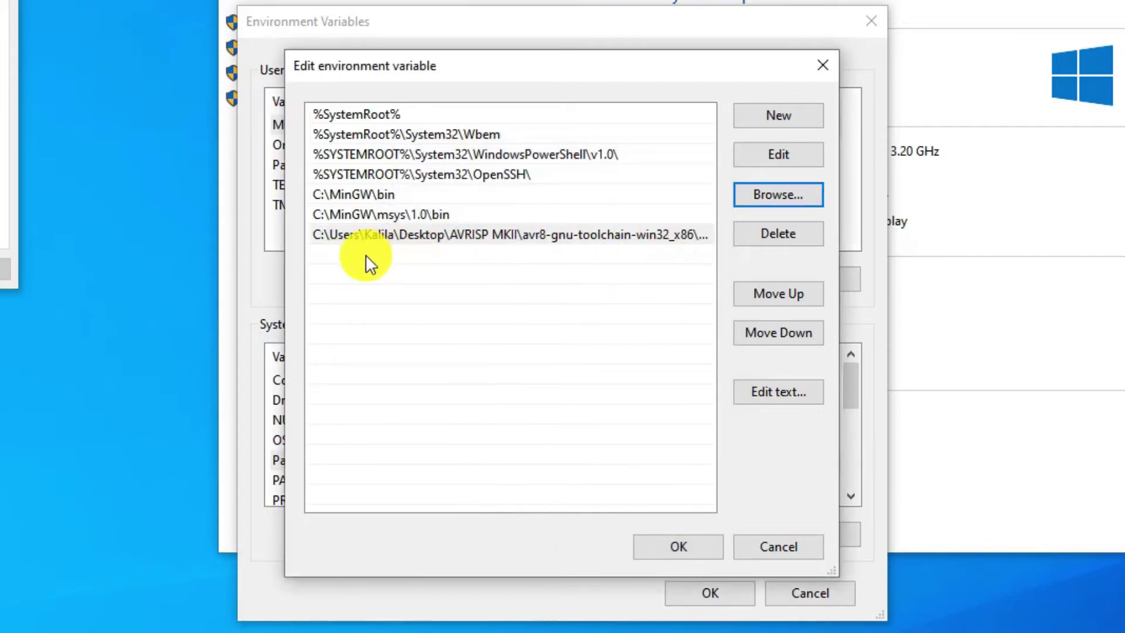
Step: Add the doxygen-1.9.1.windows.bin folder, in the desktop's AVRISP MKII folder, as a new entry in the system Path variable
left_click(795, 120)
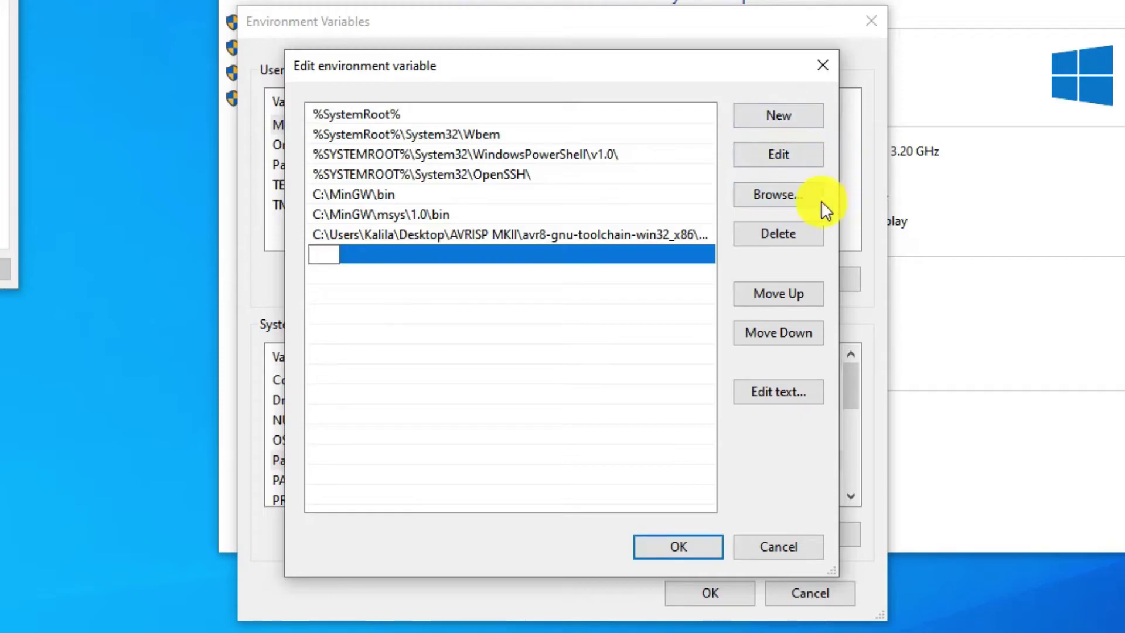
left_click(794, 200)
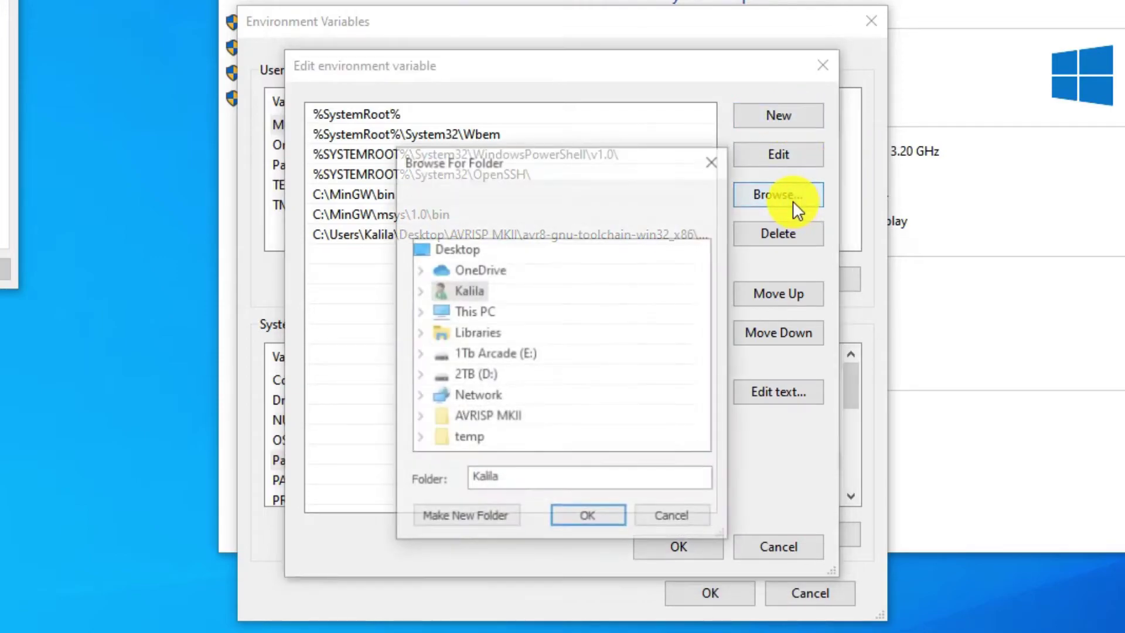
left_click(420, 311)
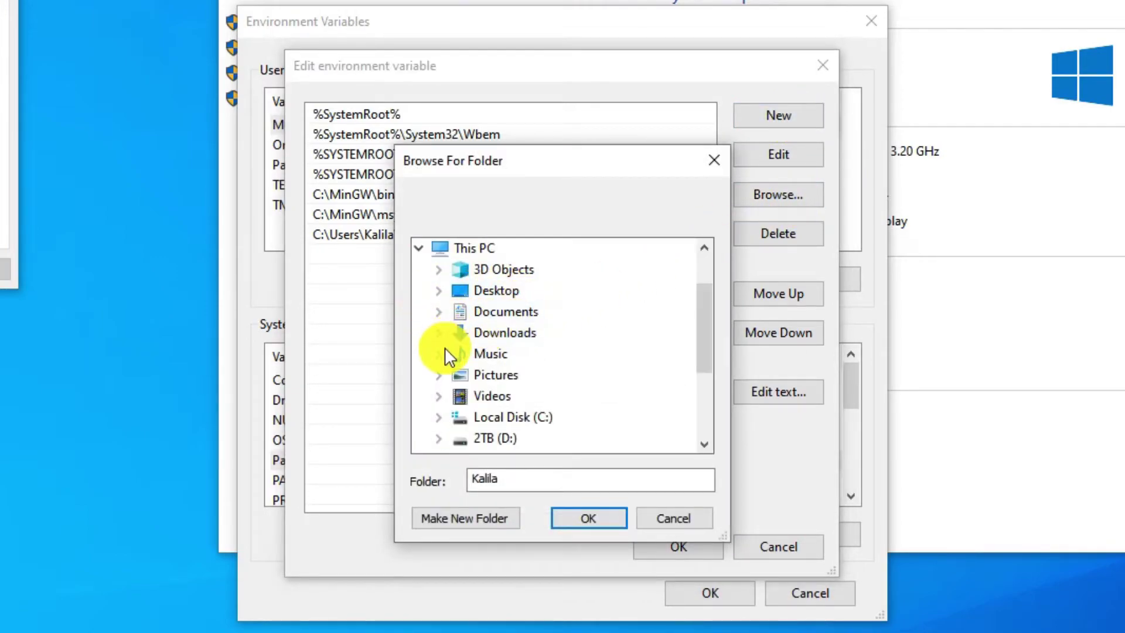
left_click(439, 291)
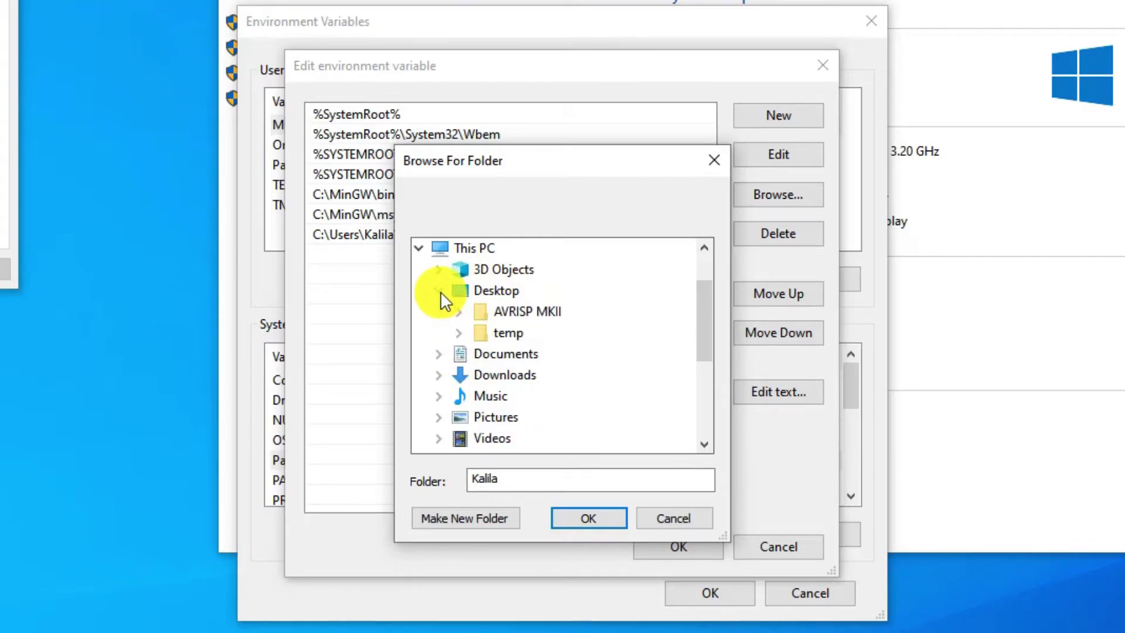
left_click(534, 313)
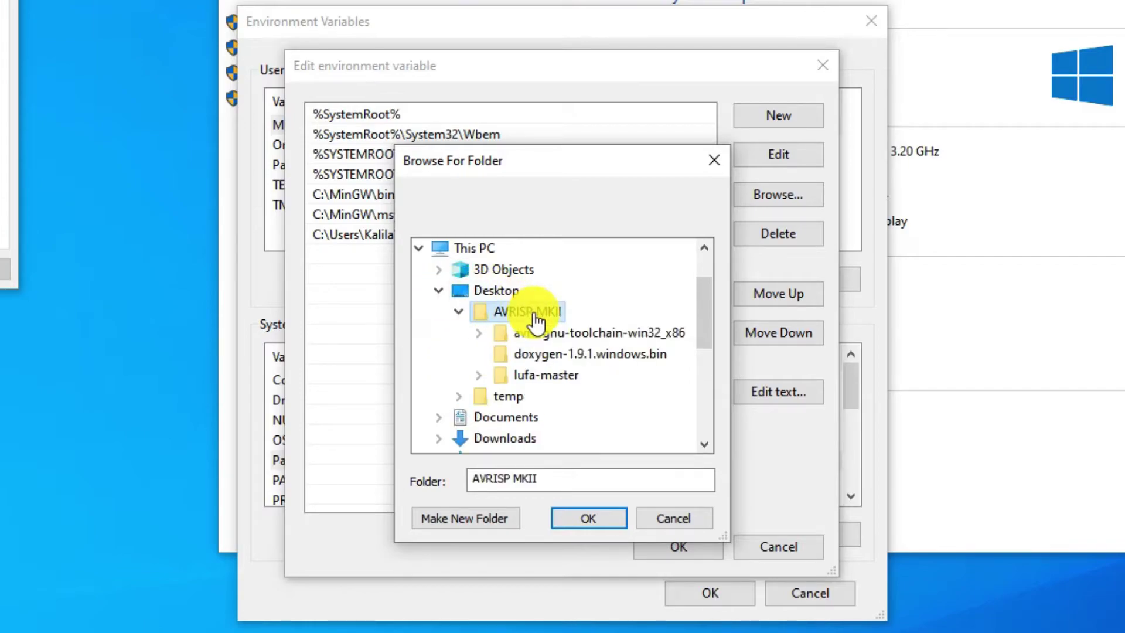
left_click(559, 355)
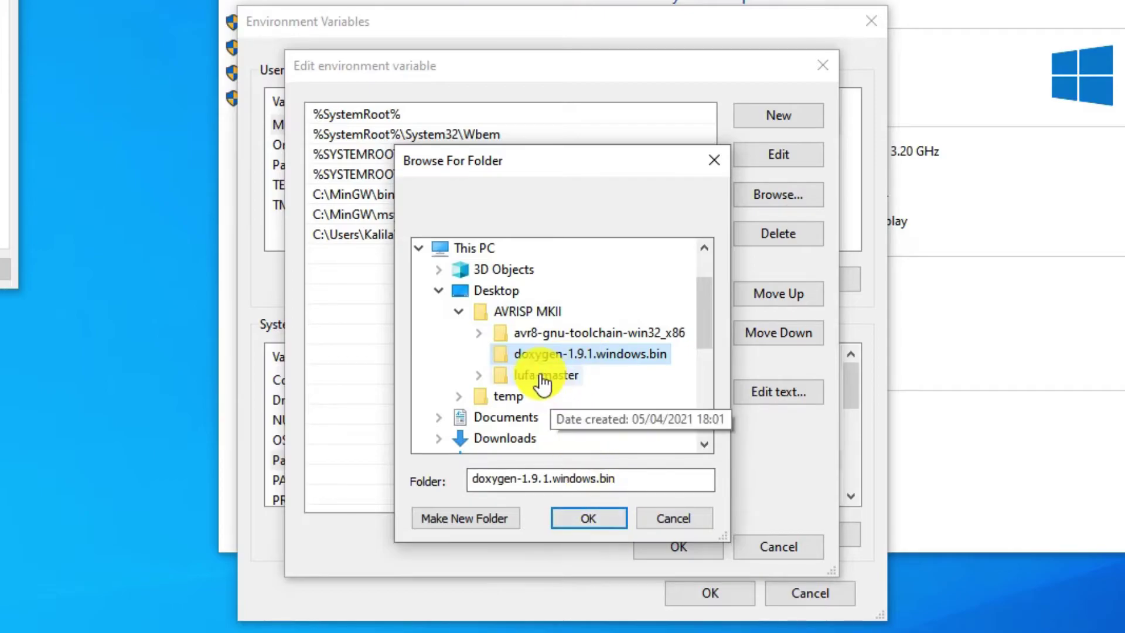
left_click(589, 518)
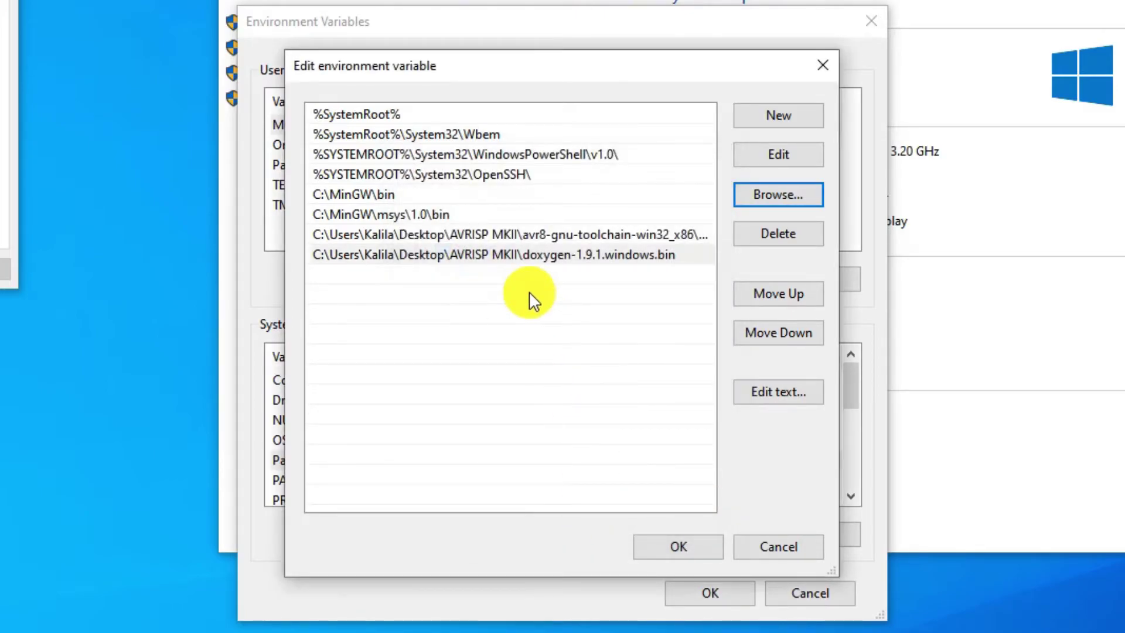
left_click(518, 336)
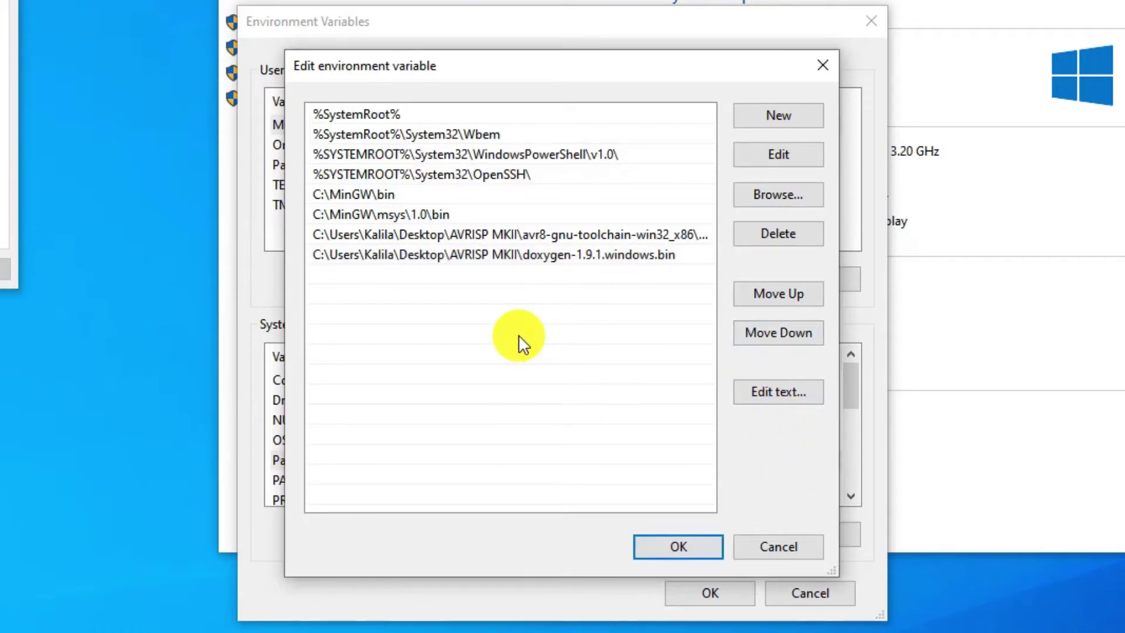
Step: Review the four added Path entries, save the environment variable changes, and close the system settings windows
left_click(381, 194)
left_click(418, 213)
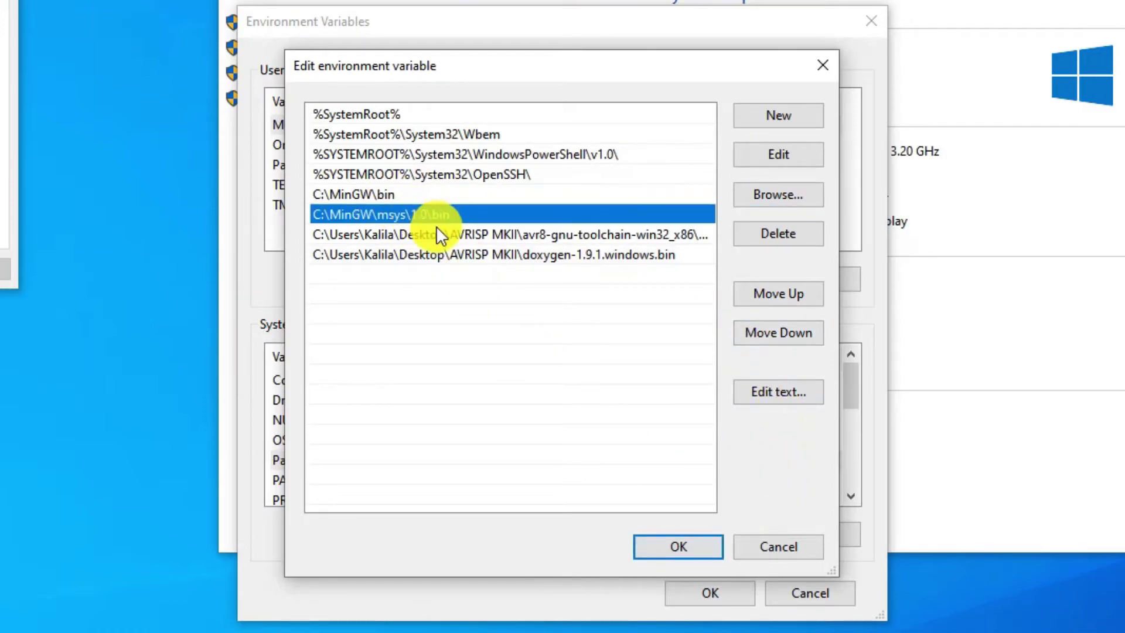
left_click(435, 233)
left_click(446, 255)
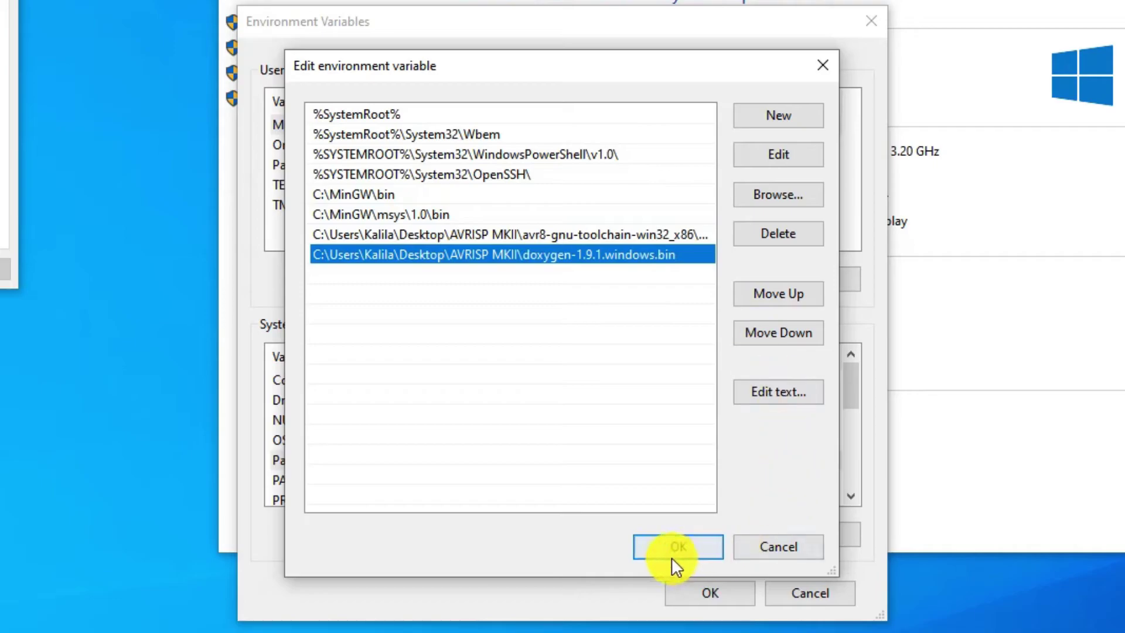
left_click(668, 549)
left_click(716, 592)
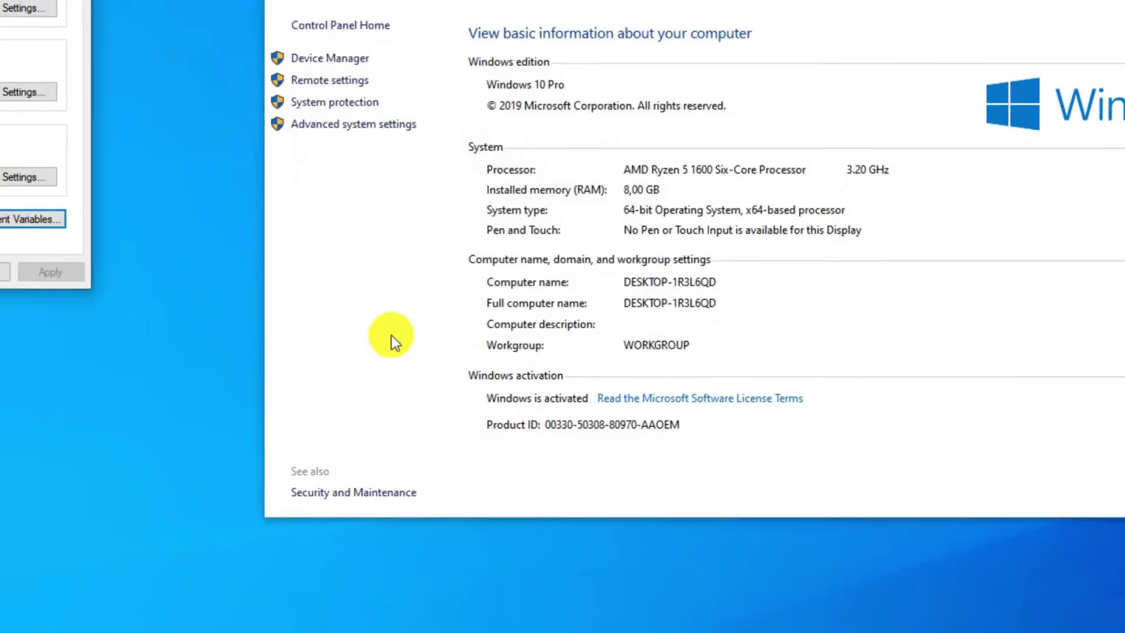
left_click(31, 276)
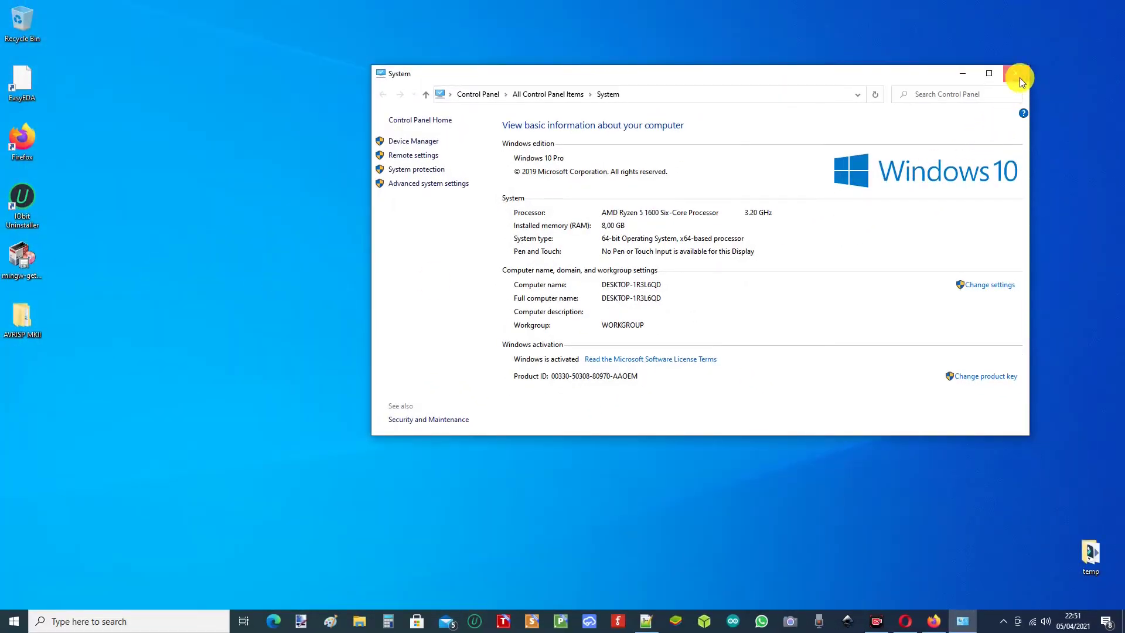
left_click(1020, 75)
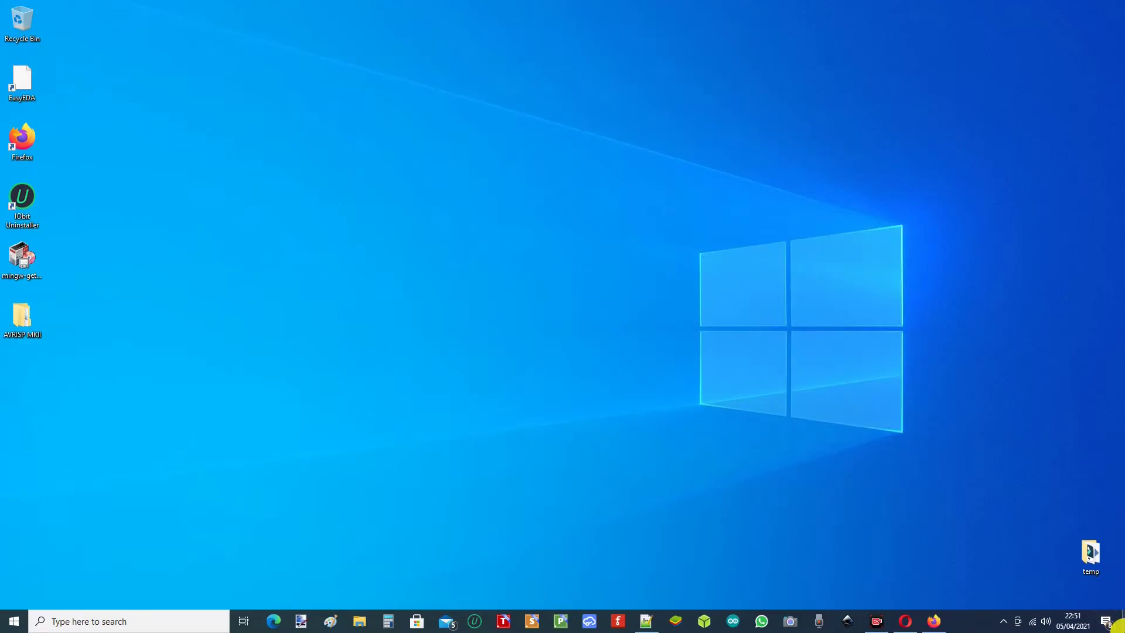
Step: Open the makefile from the AVRISP MKII folder's lufa-master\Projects\AVRISP-MKII subfolder for editing in Notepad++
double_click(28, 325)
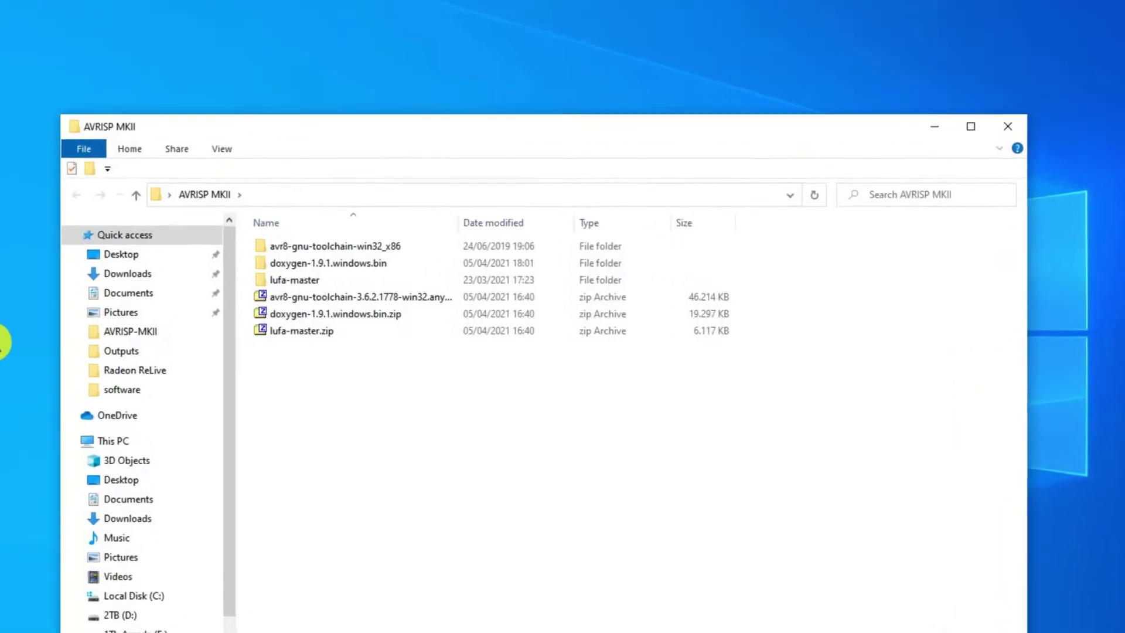
double_click(265, 272)
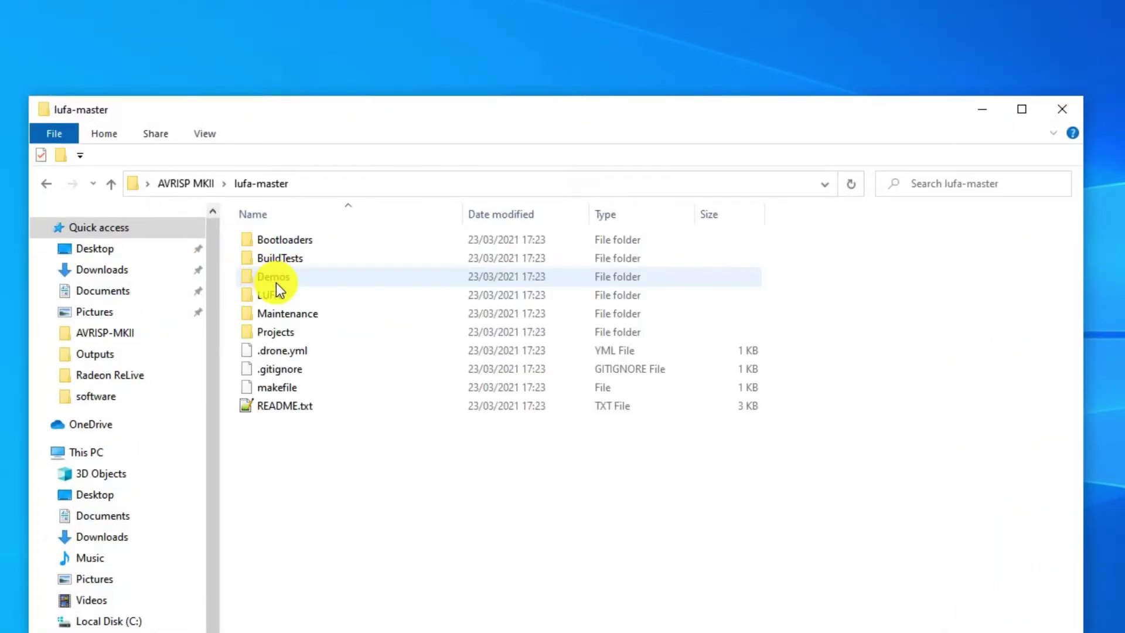
double_click(284, 331)
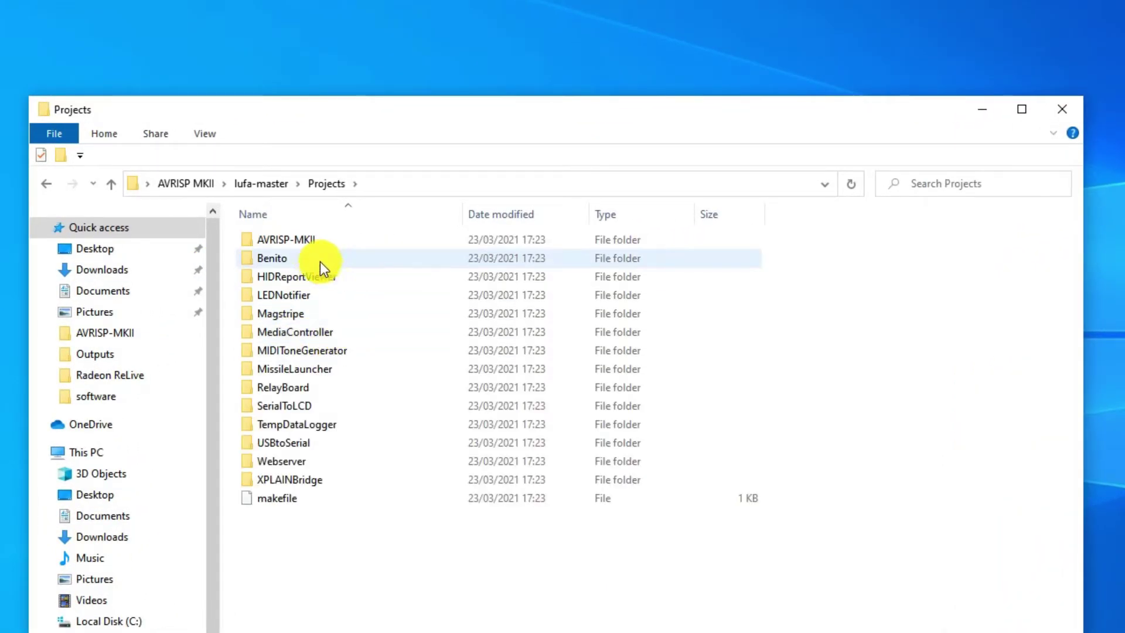
double_click(302, 241)
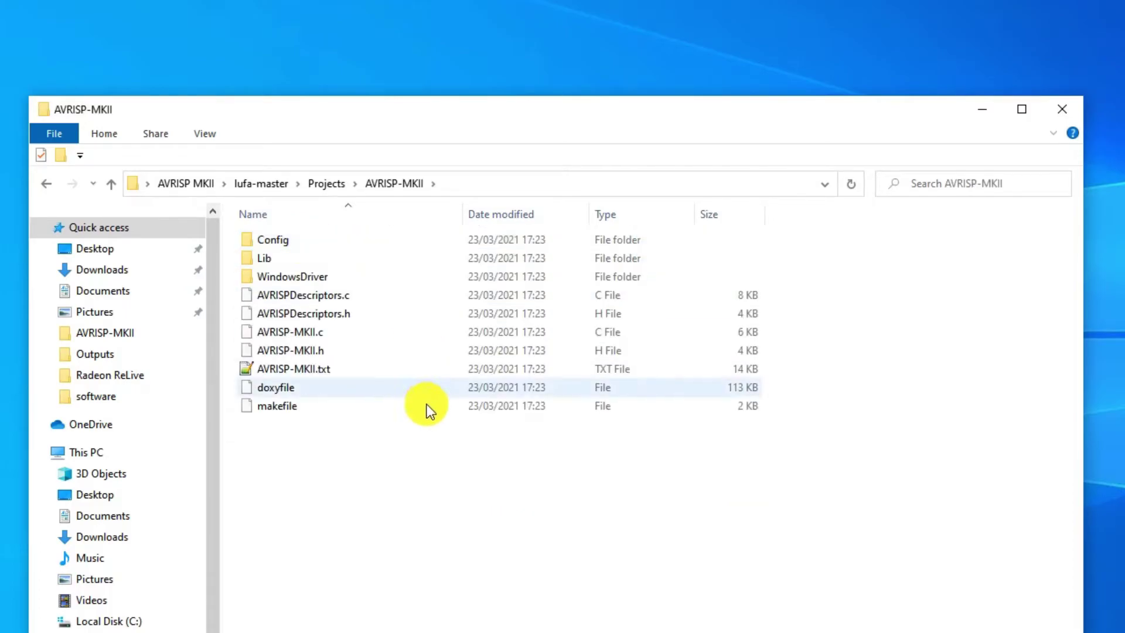
left_click(284, 406)
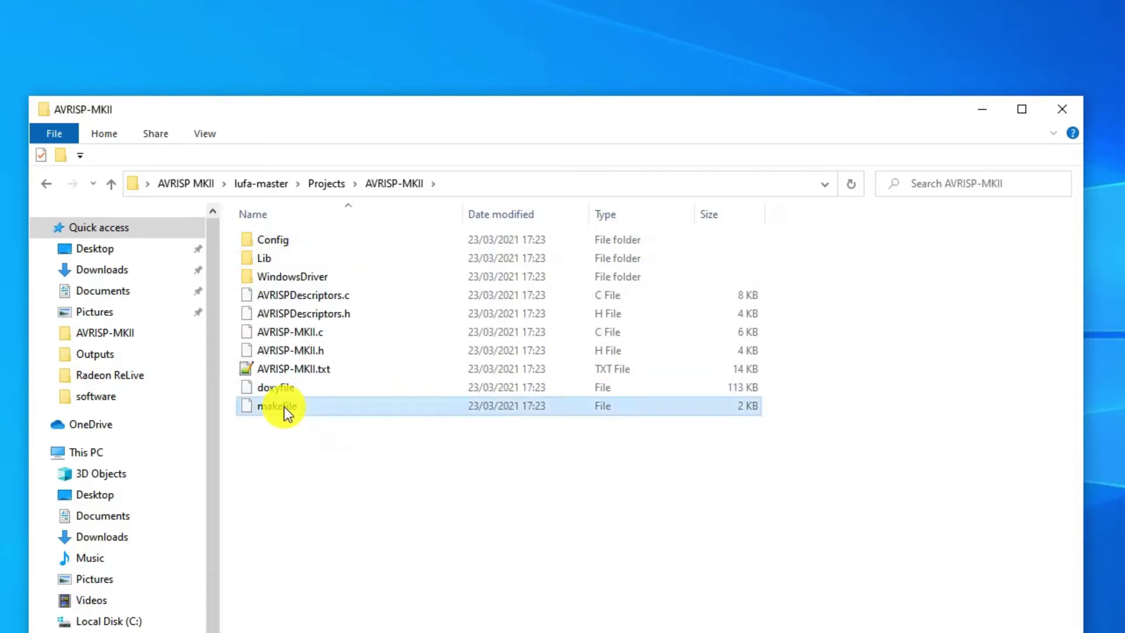
right_click(284, 407)
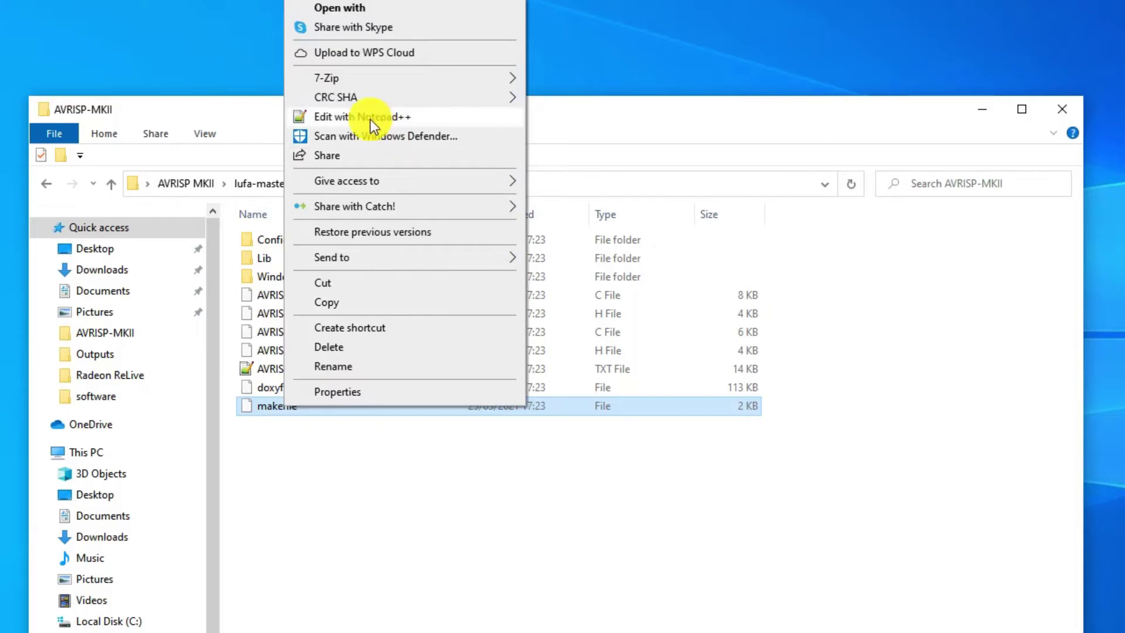
left_click(379, 119)
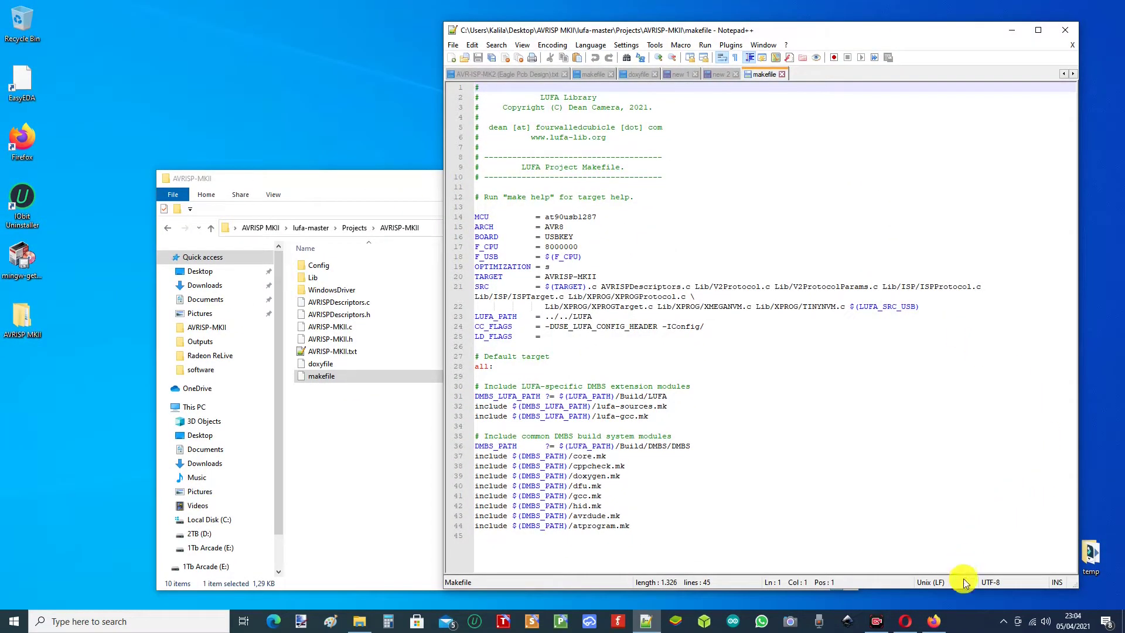
Step: Switch to the Opera browser and examine the required values in the translated guide's Editing makefile section
left_click(907, 624)
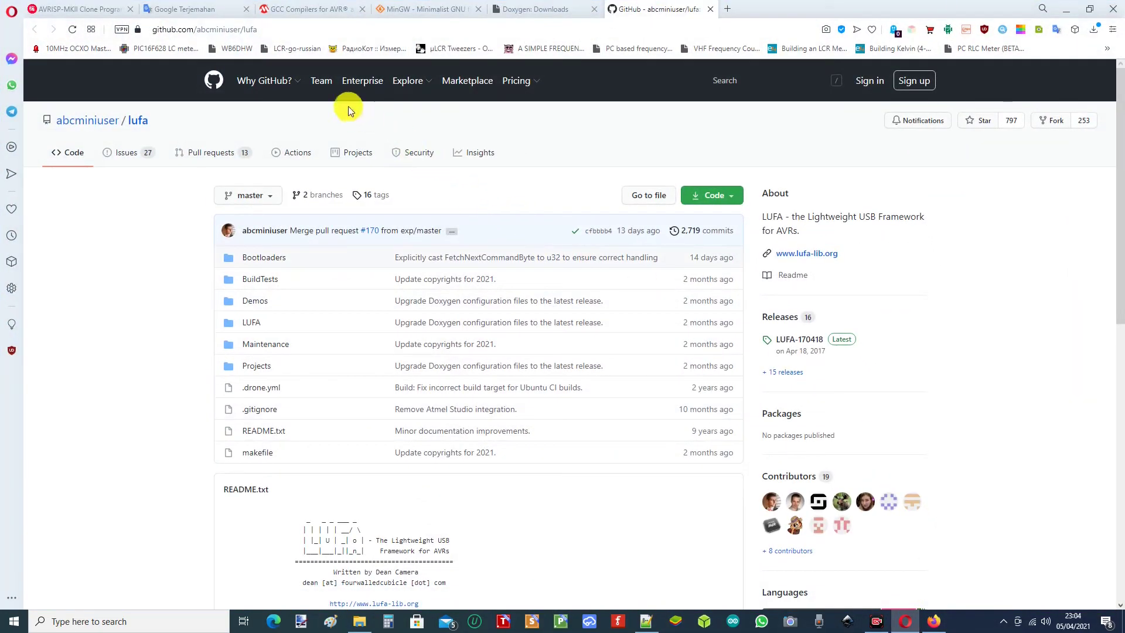
left_click(213, 11)
scroll(545, 323, "down", 20)
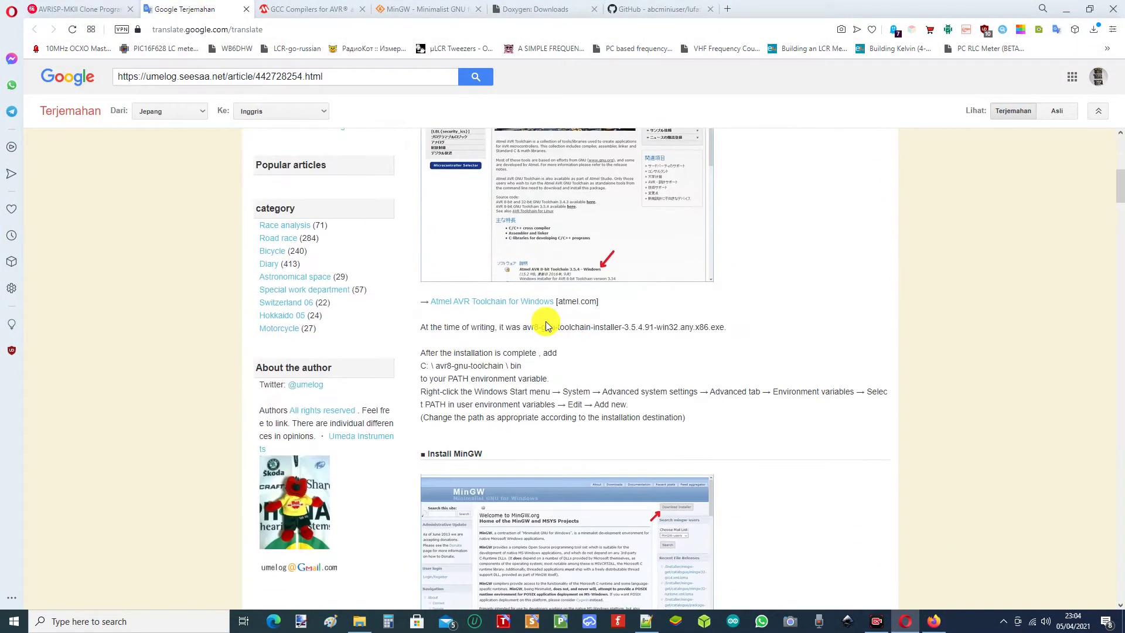
scroll(546, 321, "down", 15)
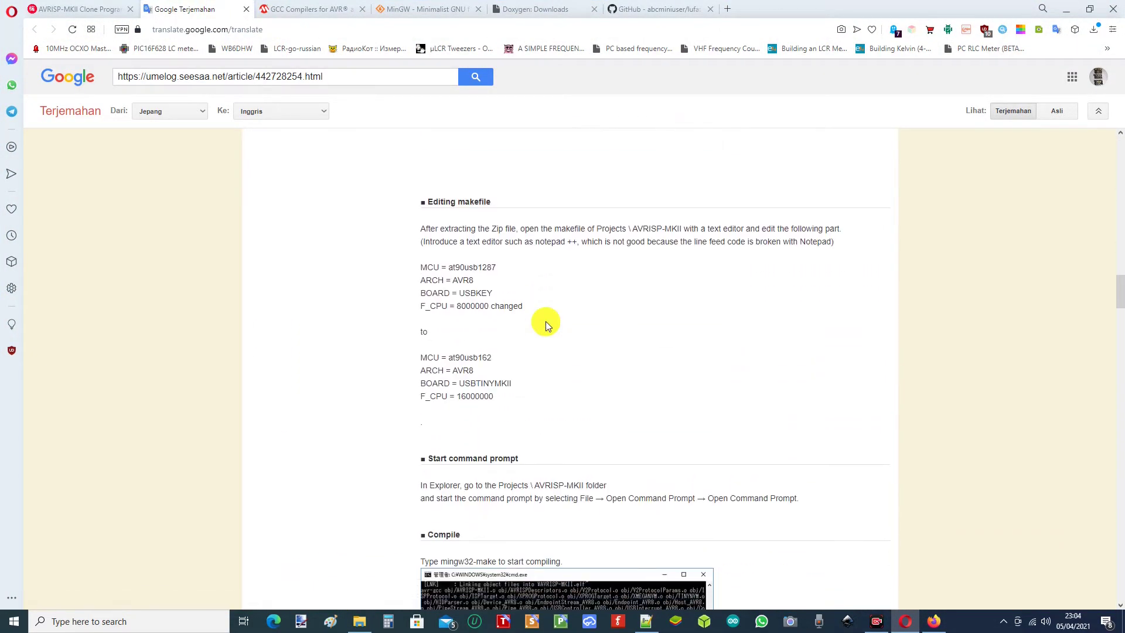
scroll(546, 321, "up", 5)
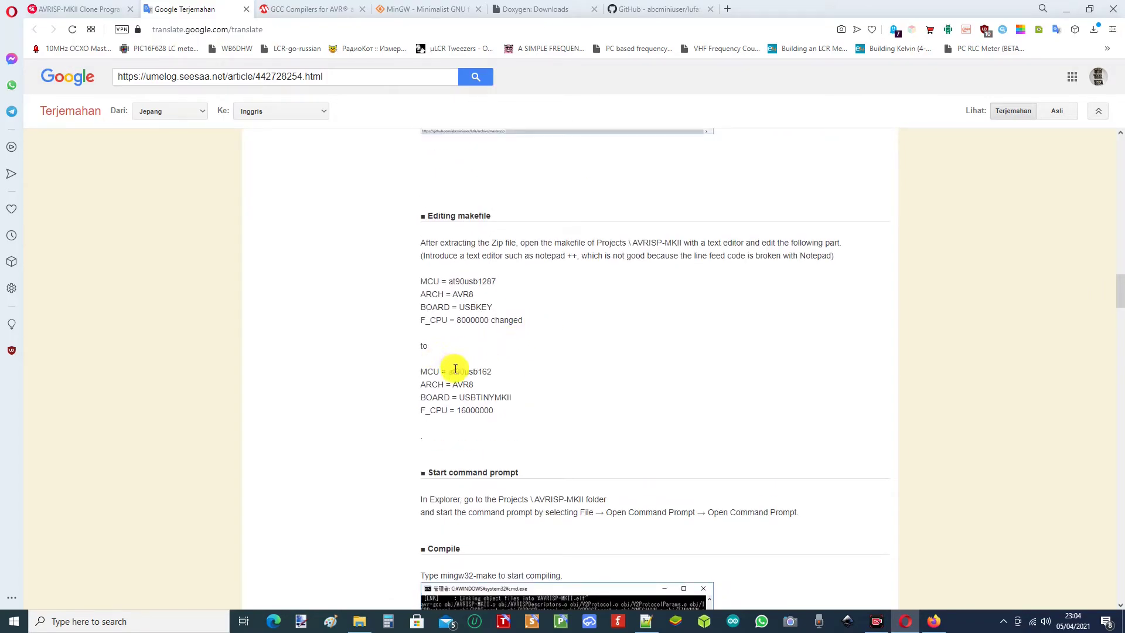
left_click_drag(462, 370, 489, 370)
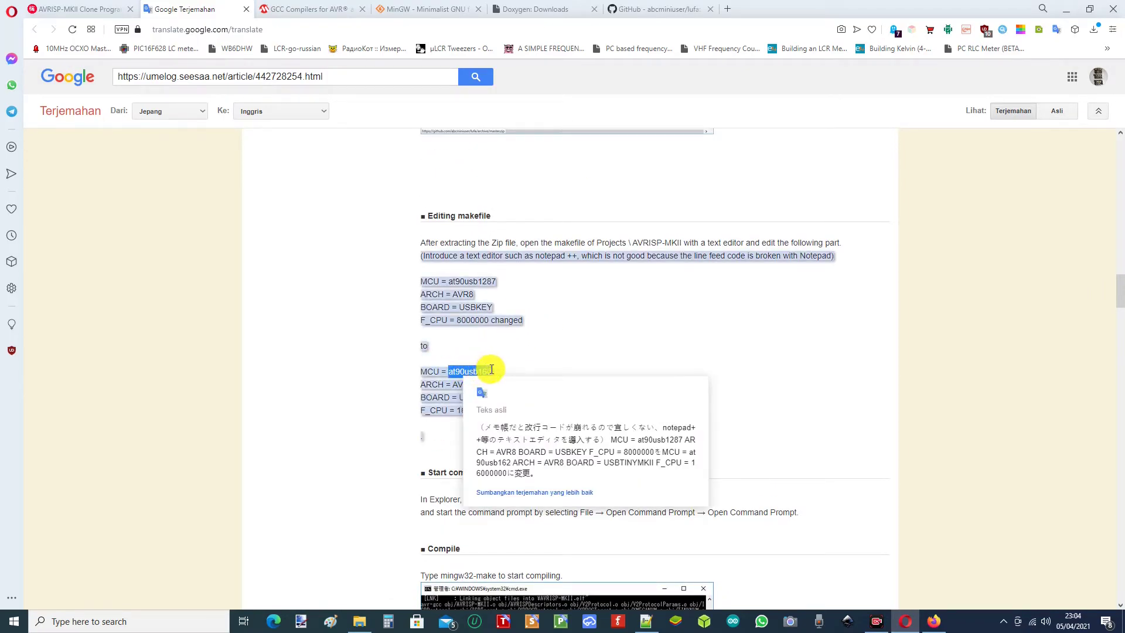
left_click(491, 370)
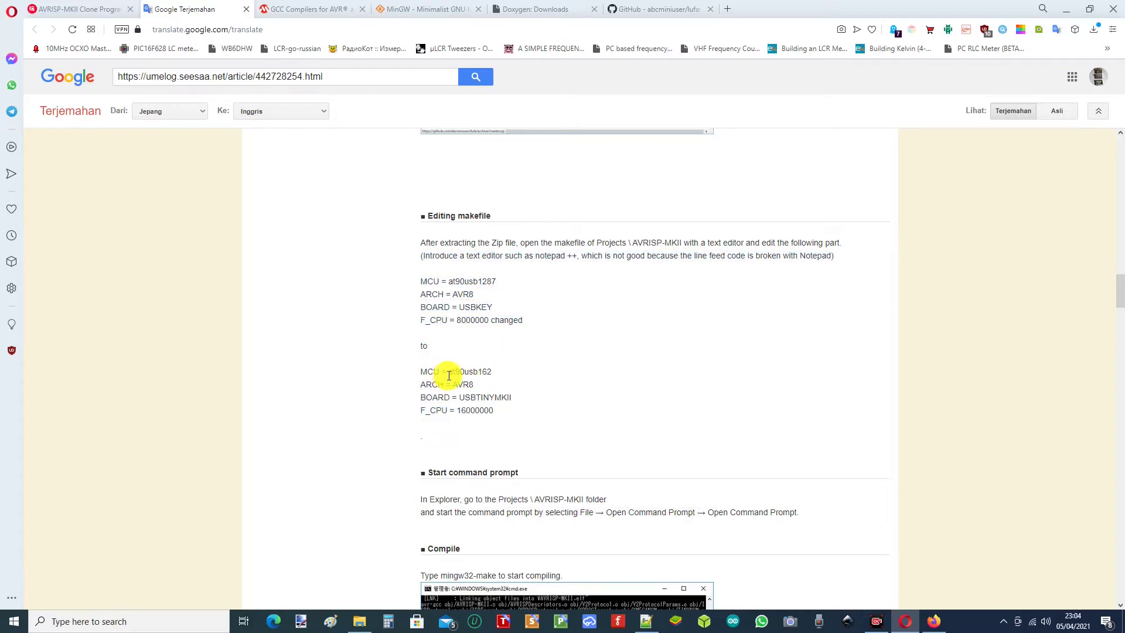
mouse_move(450, 374)
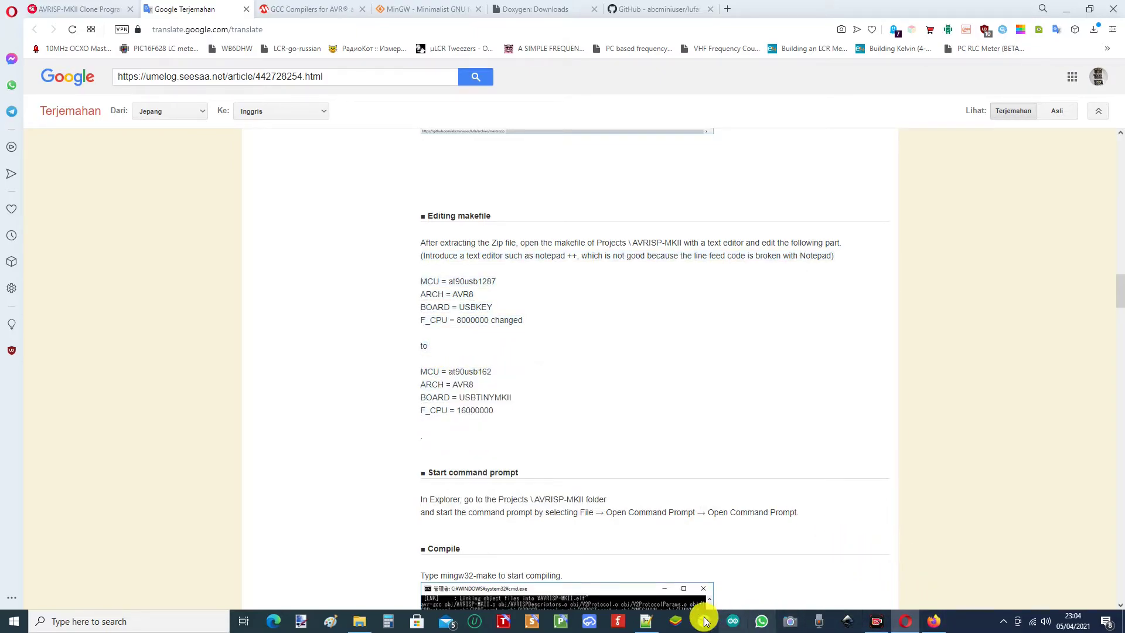
Step: Set MCU to at90usb162 in the Notepad++ makefile and copy the board name USBTINYMKII from the browser guide
left_click(646, 619)
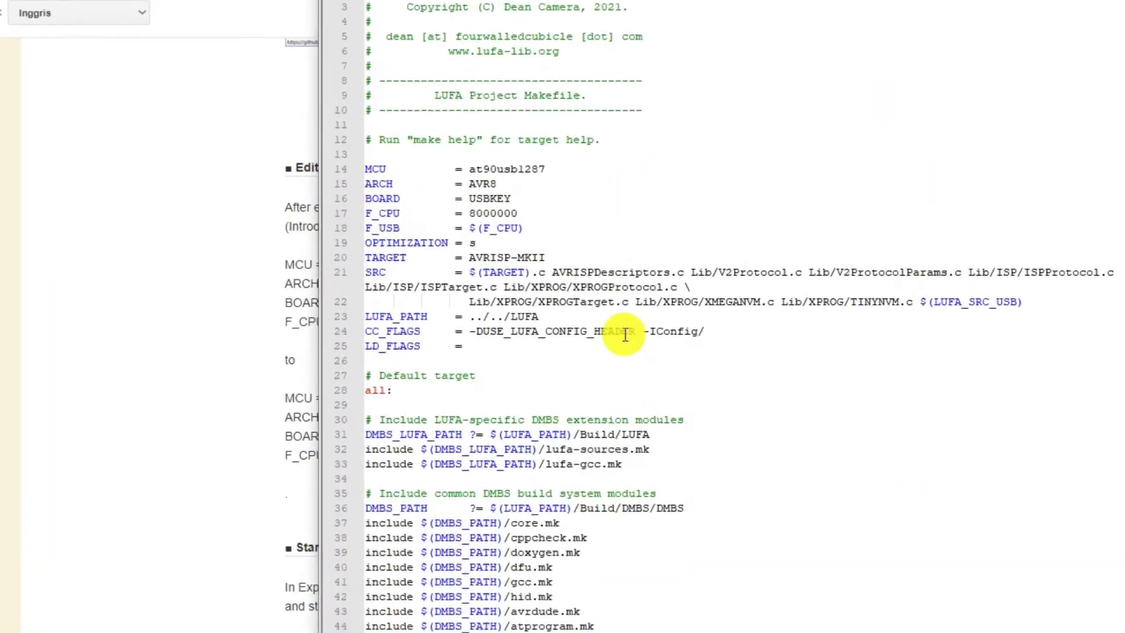
left_click(550, 169)
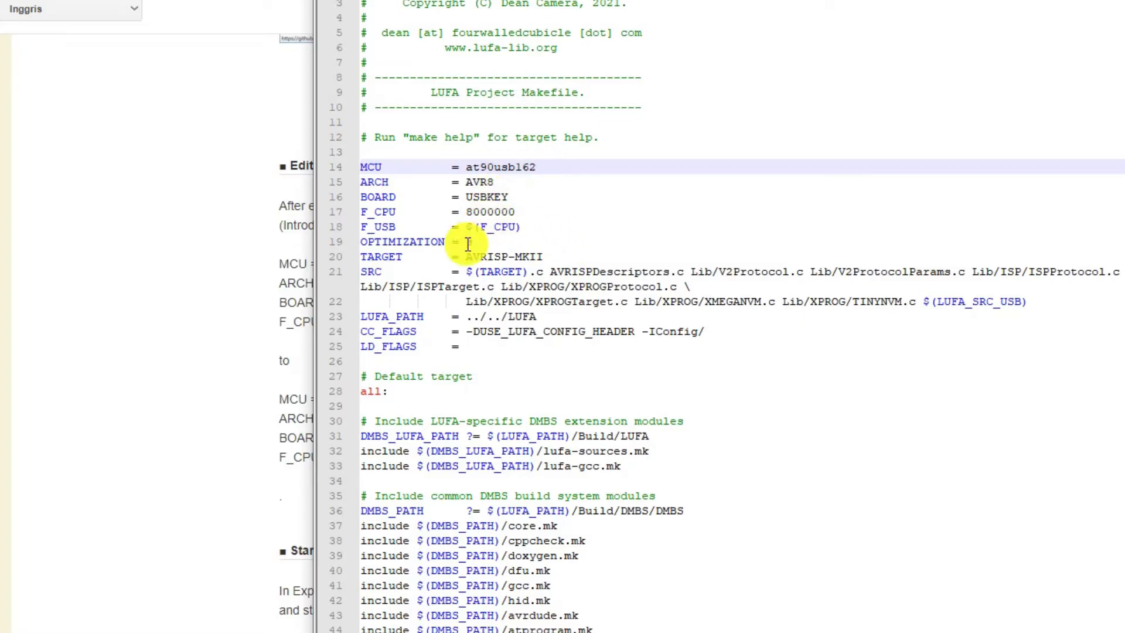
left_click(214, 408)
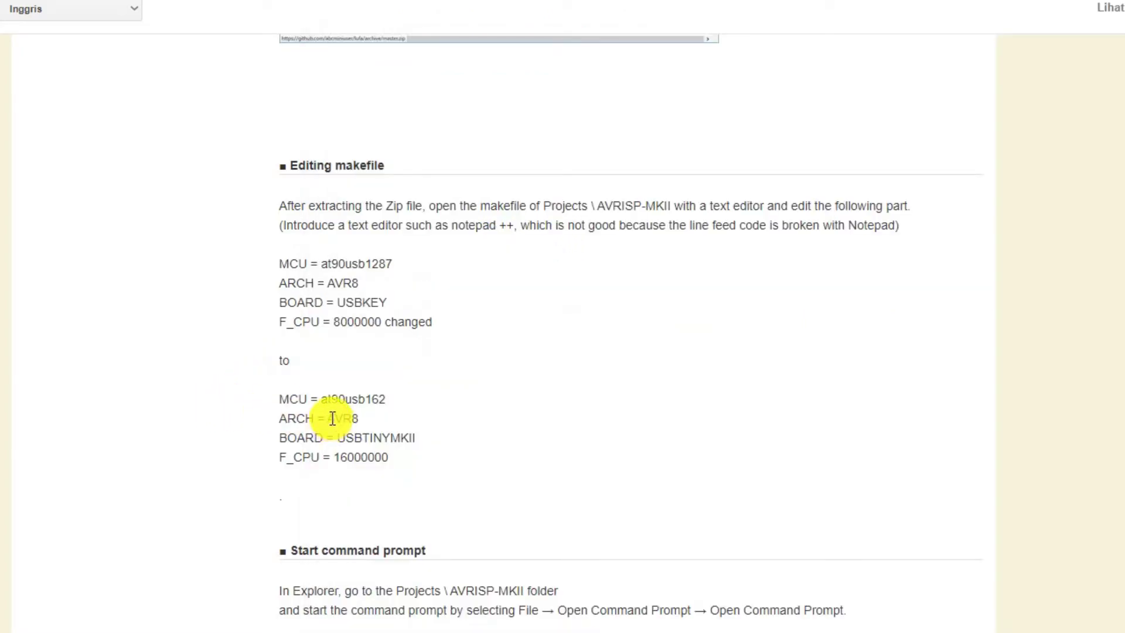
mouse_move(337, 418)
left_click_drag(347, 438, 412, 437)
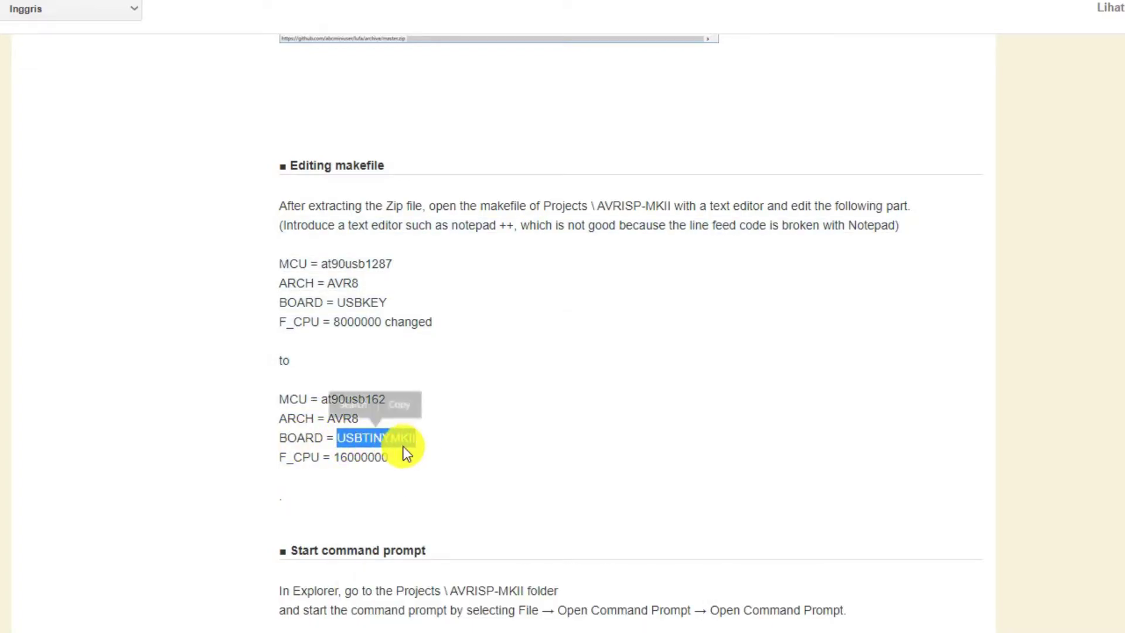
left_click(402, 405)
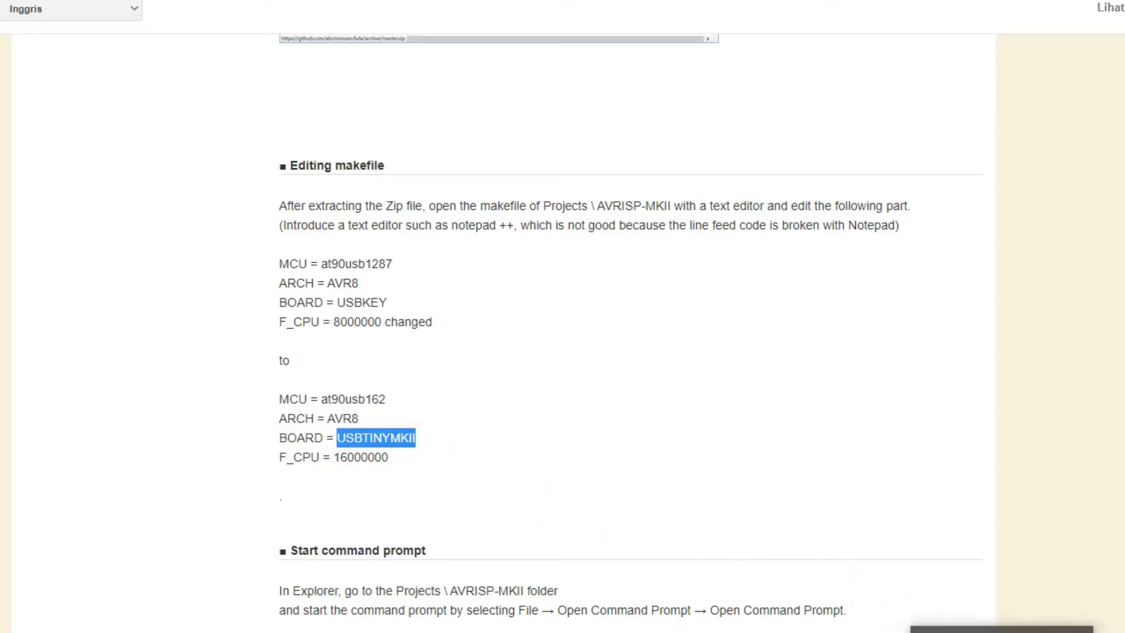
key("alt+Tab")
left_click(527, 167)
key("BackSpace")
key("BackSpace")
key("BackSpace")
type("62")
Step: Replace the BOARD value in the makefile with the copied name USBTINYMKII
left_click_drag(467, 197, 507, 196)
right_click(501, 195)
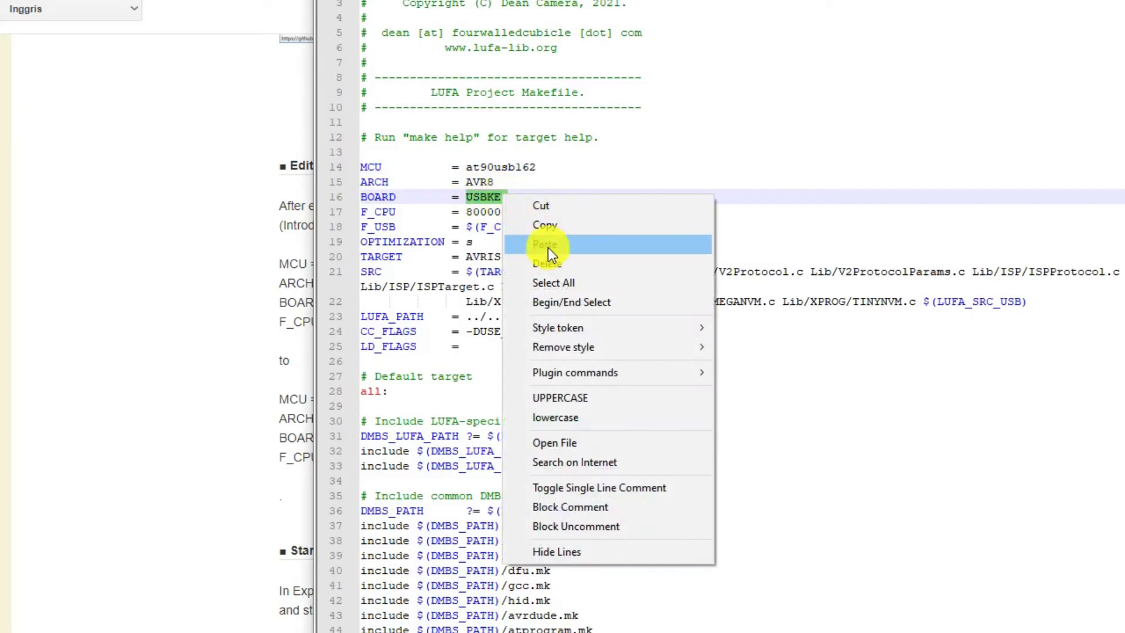
left_click(553, 245)
Step: Copy the F_CPU value 16000000 from the browser guide and replace the makefile's F_CPU value with it in Notepad++
left_click(269, 494)
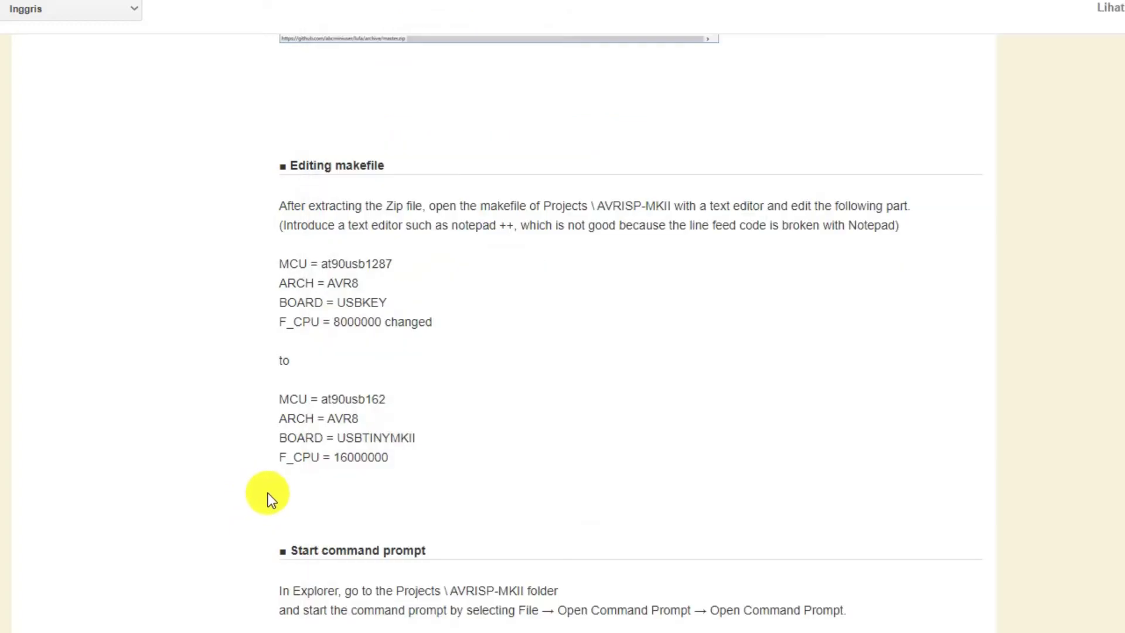
left_click_drag(335, 457, 370, 456)
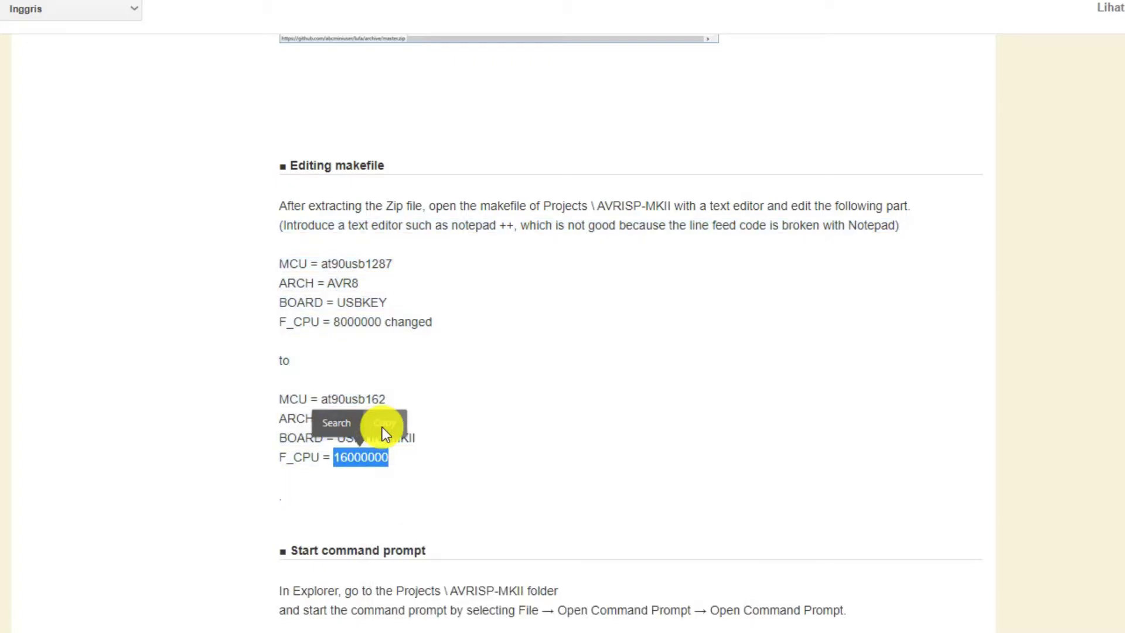
left_click(382, 427)
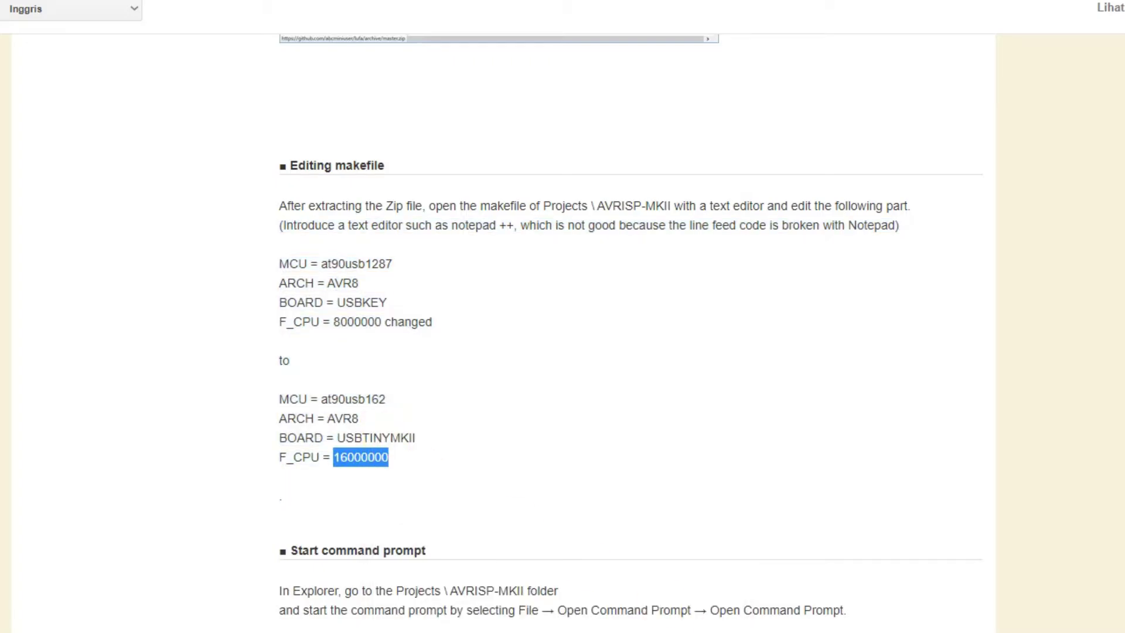
key("alt+Tab")
left_click_drag(467, 212, 511, 213)
right_click(511, 213)
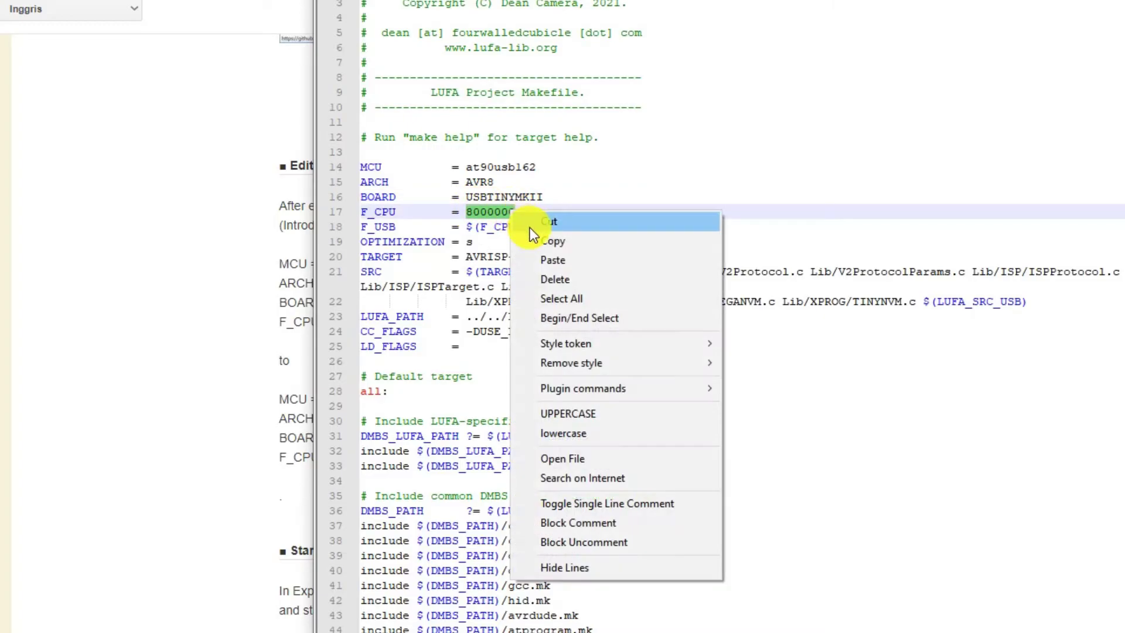
left_click(557, 259)
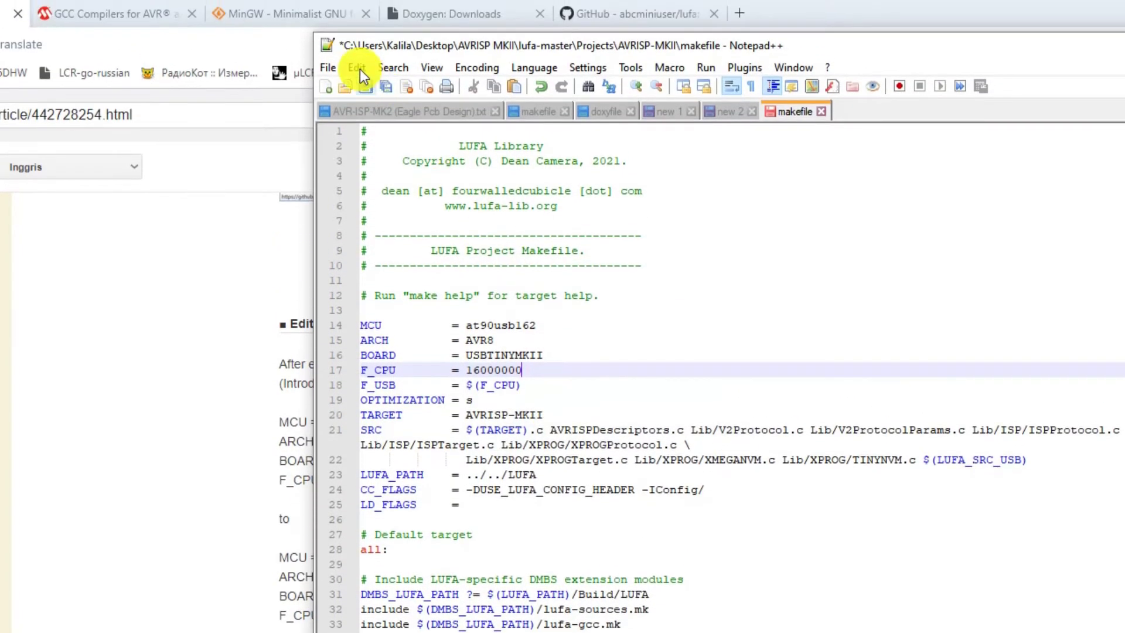
Step: Save the edited makefile and close the AVRISP-MKII folder window
left_click(327, 67)
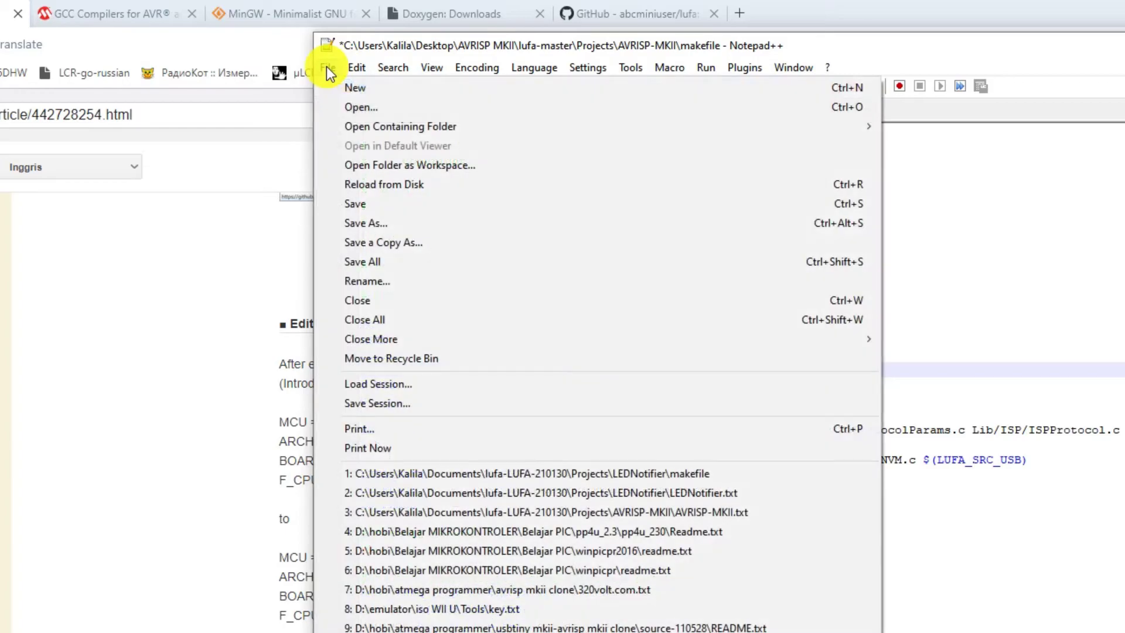
left_click(379, 205)
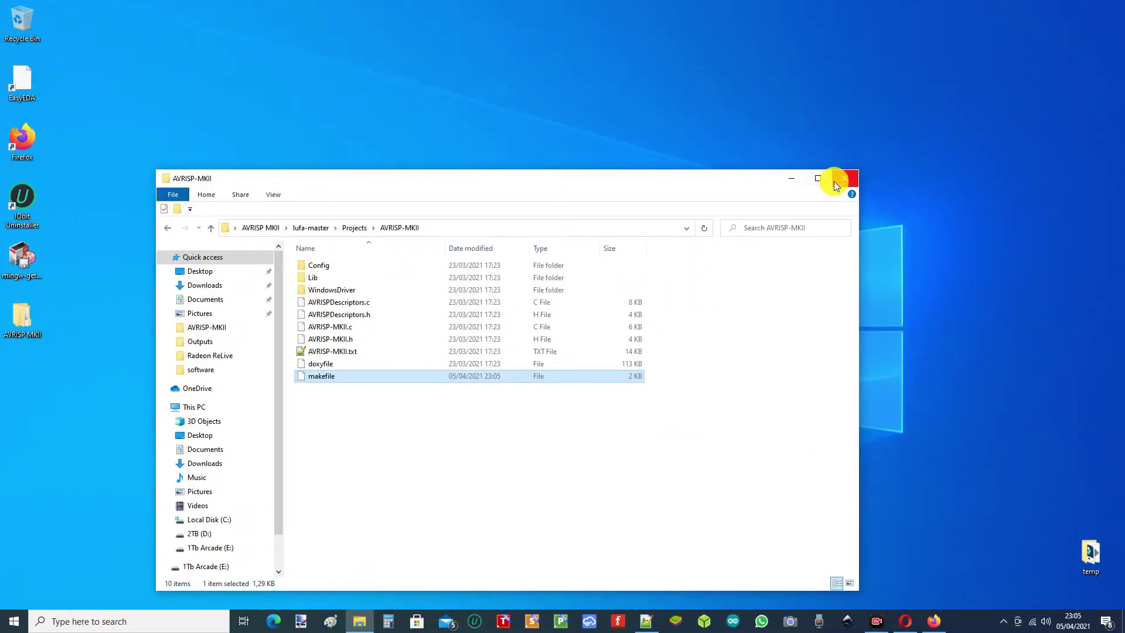
left_click(844, 178)
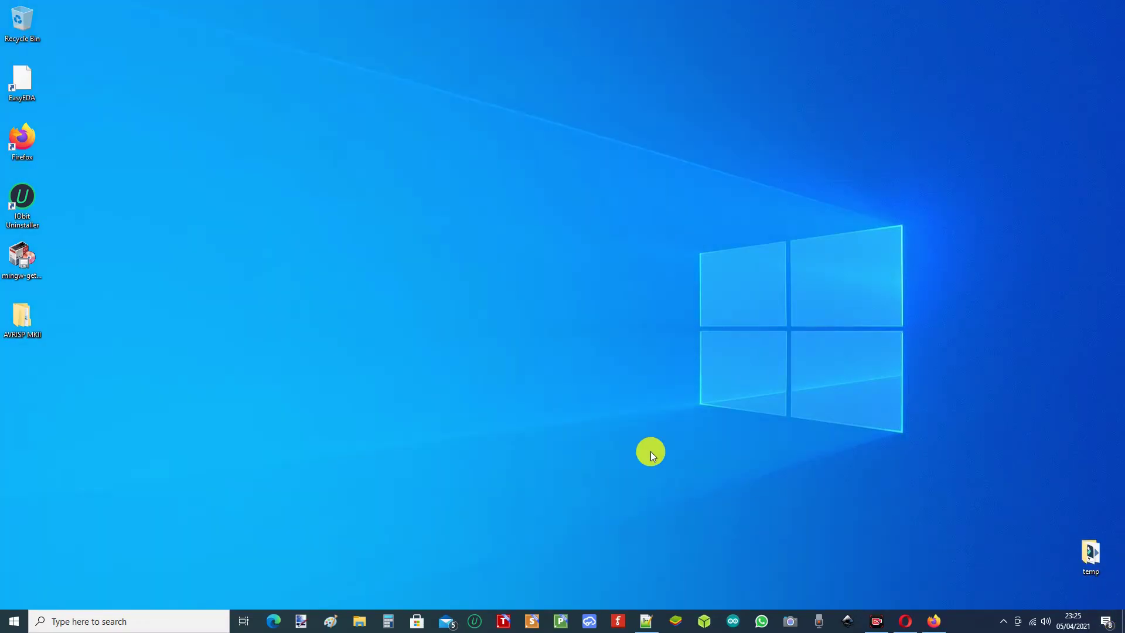
Step: Open the lufa-master\Projects\AVRISP-MKII subfolder from the AVRISP MKII desktop folder and move its window aside
double_click(25, 318)
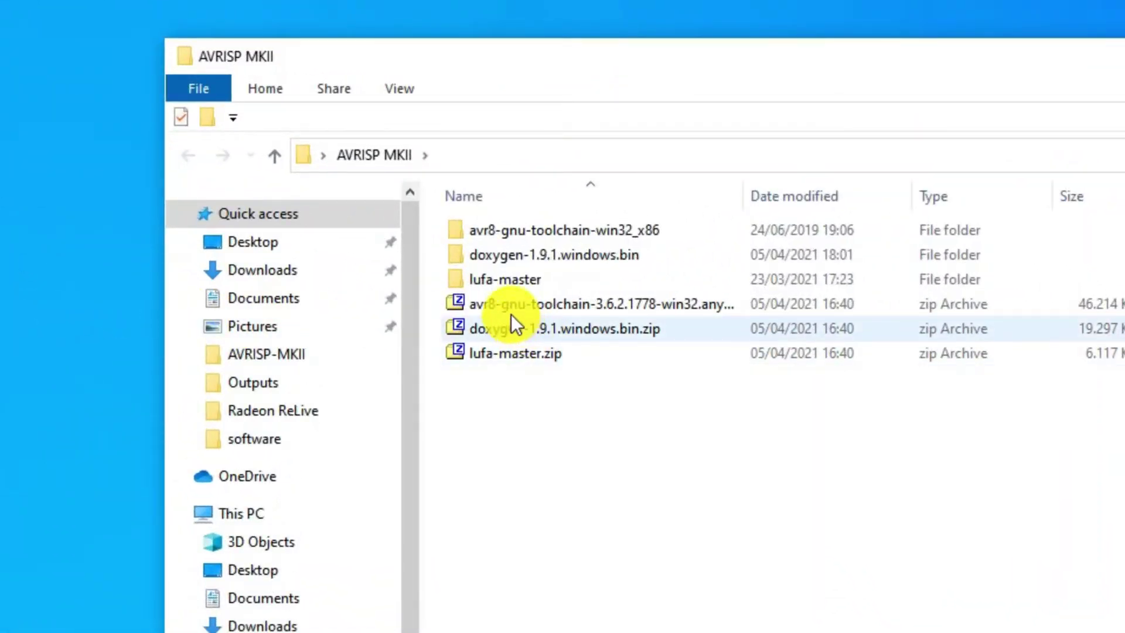
double_click(496, 279)
double_click(493, 351)
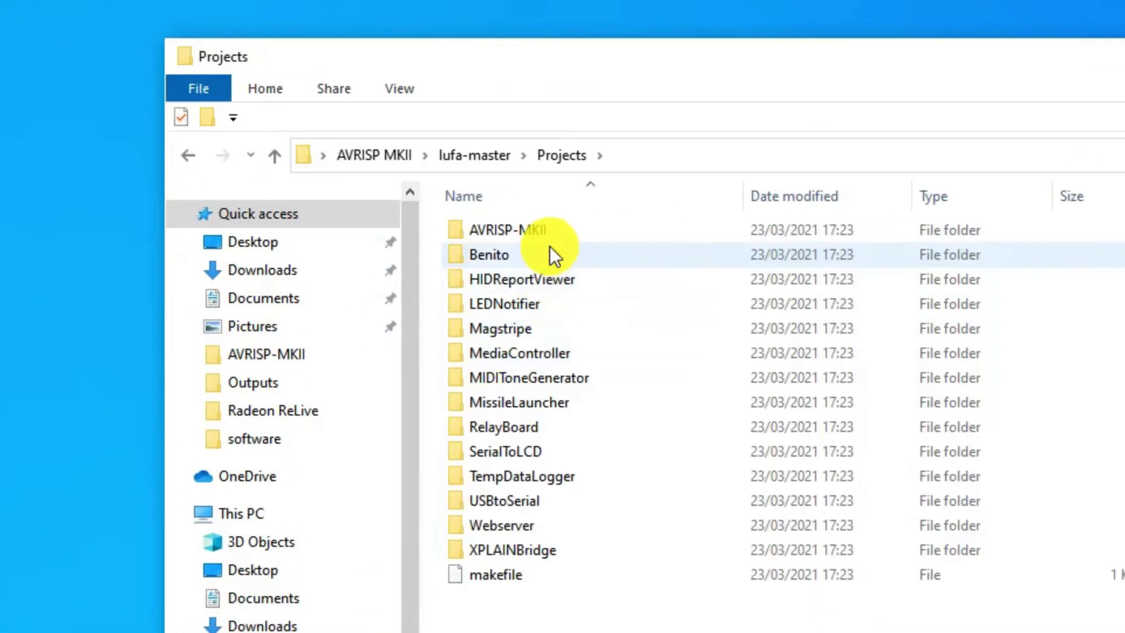
double_click(529, 230)
left_click_drag(445, 170, 747, 71)
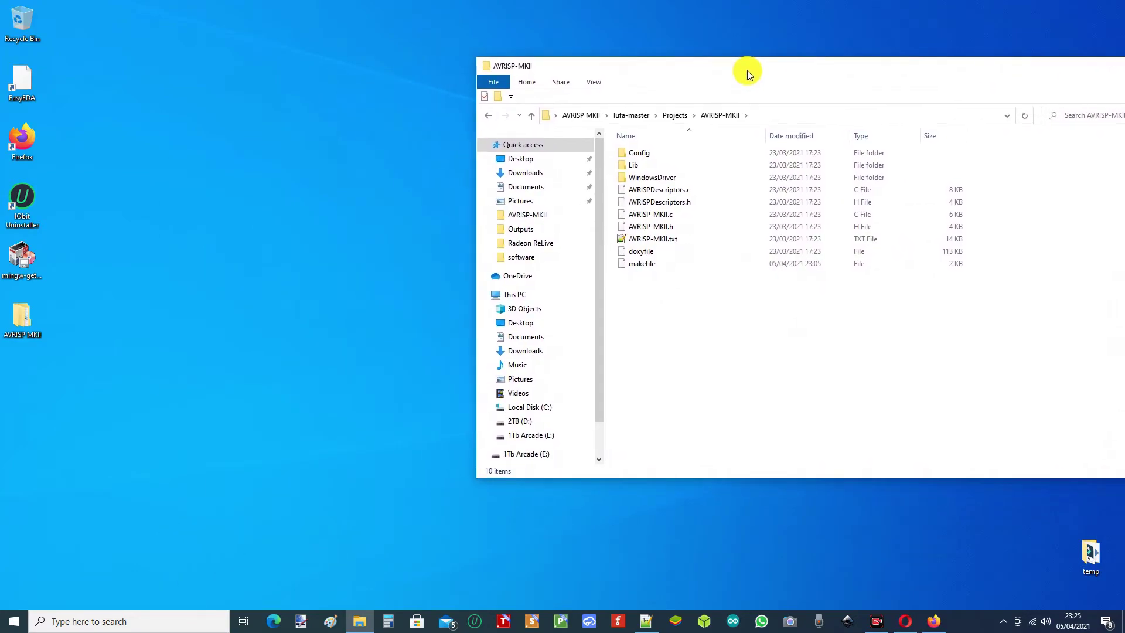
Step: Open Windows PowerShell as administrator in the AVRISP-MKII project folder and arrange the two windows side by side
left_click(491, 85)
mouse_move(515, 126)
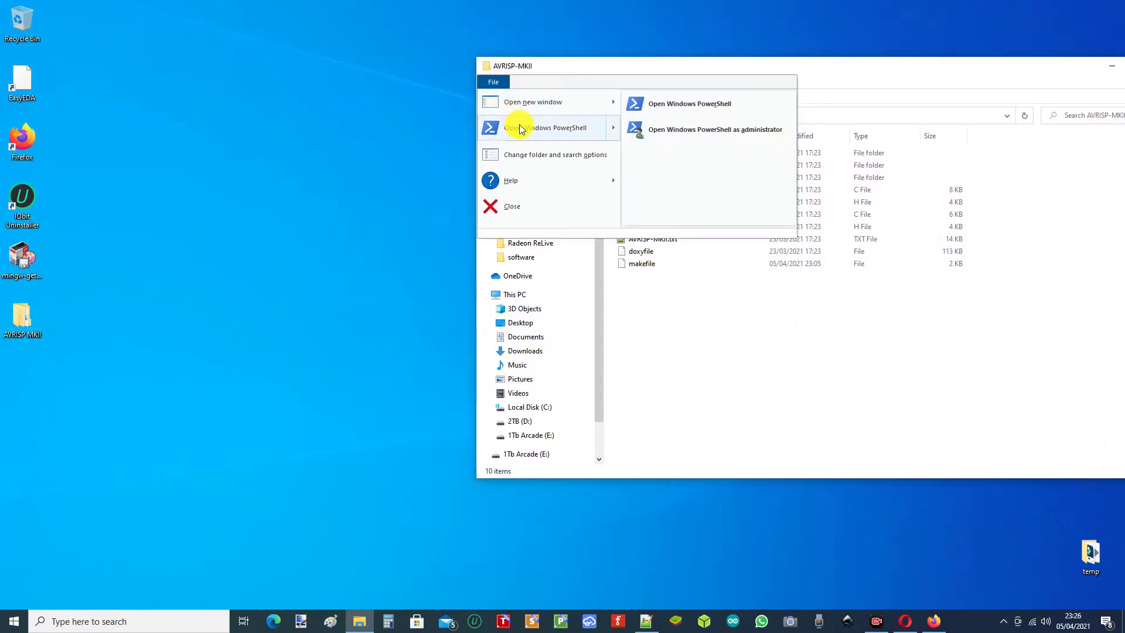
left_click(686, 142)
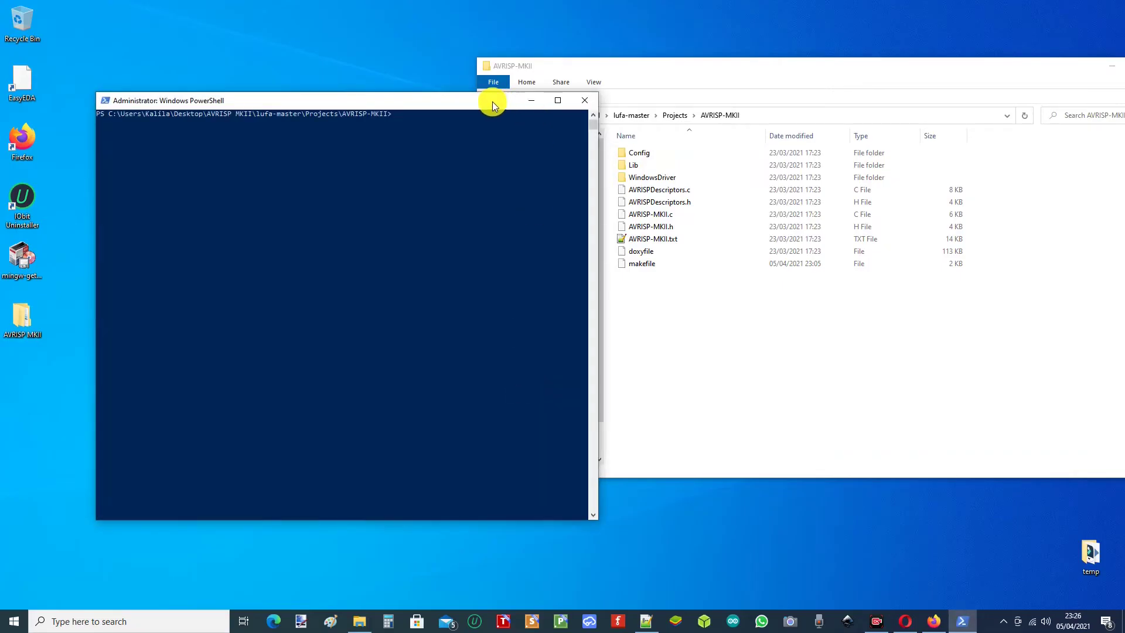
left_click_drag(492, 104, 412, 64)
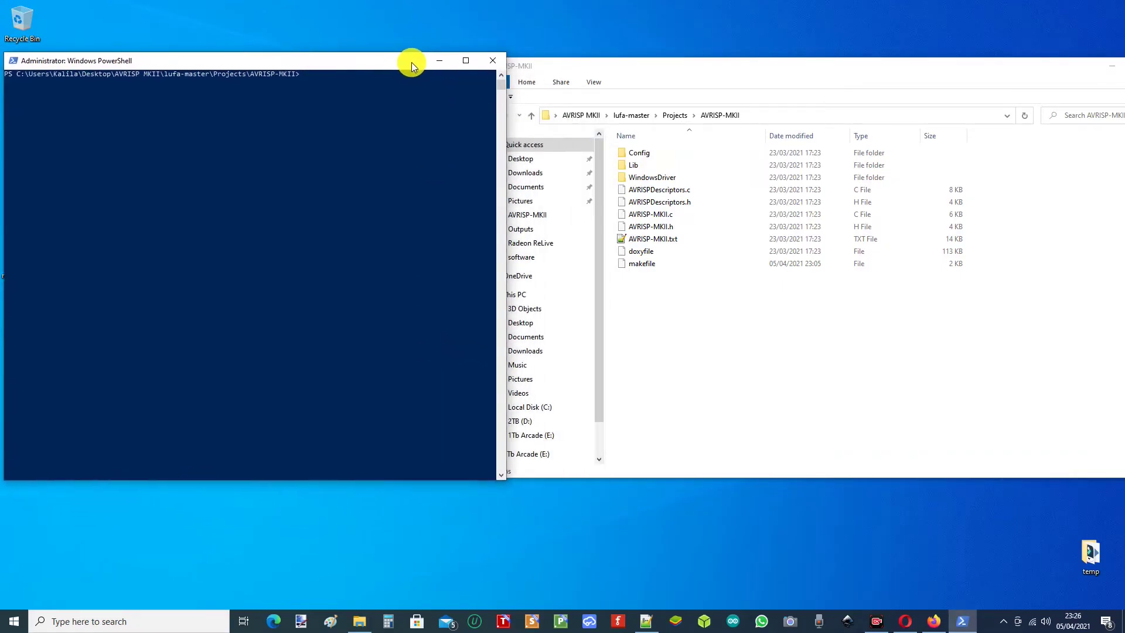
left_click_drag(646, 70, 690, 69)
left_click_drag(519, 127, 745, 129)
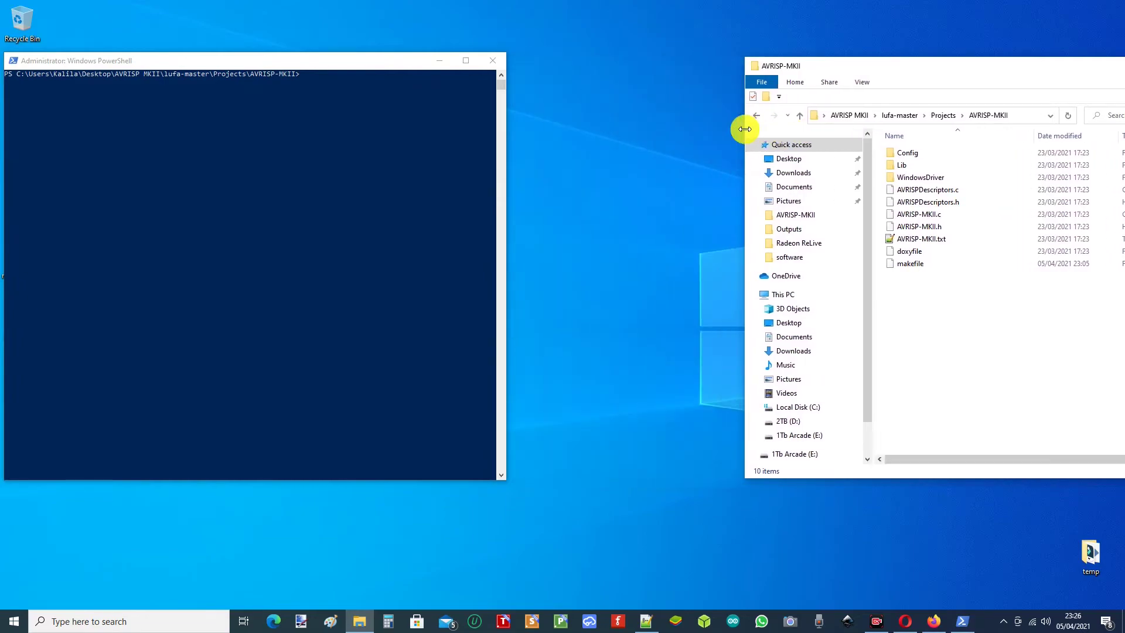
left_click_drag(910, 72, 766, 73)
left_click_drag(376, 63, 447, 65)
Step: Switch to the Opera browser and copy the command mingw32-make from the guide's Compile section
left_click(905, 622)
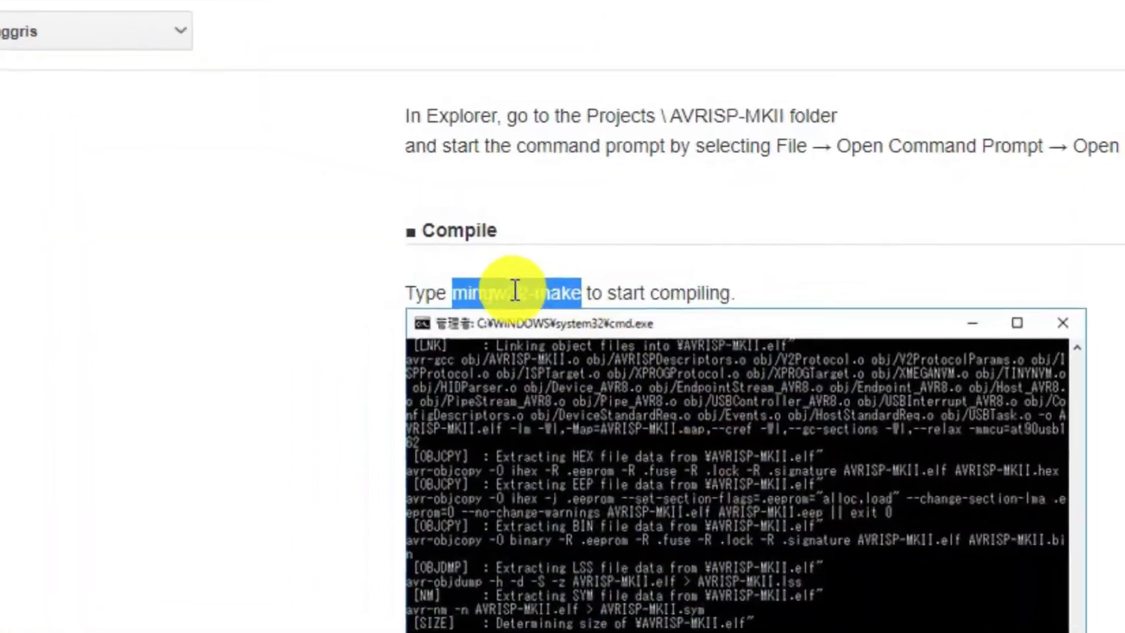
left_click(459, 293)
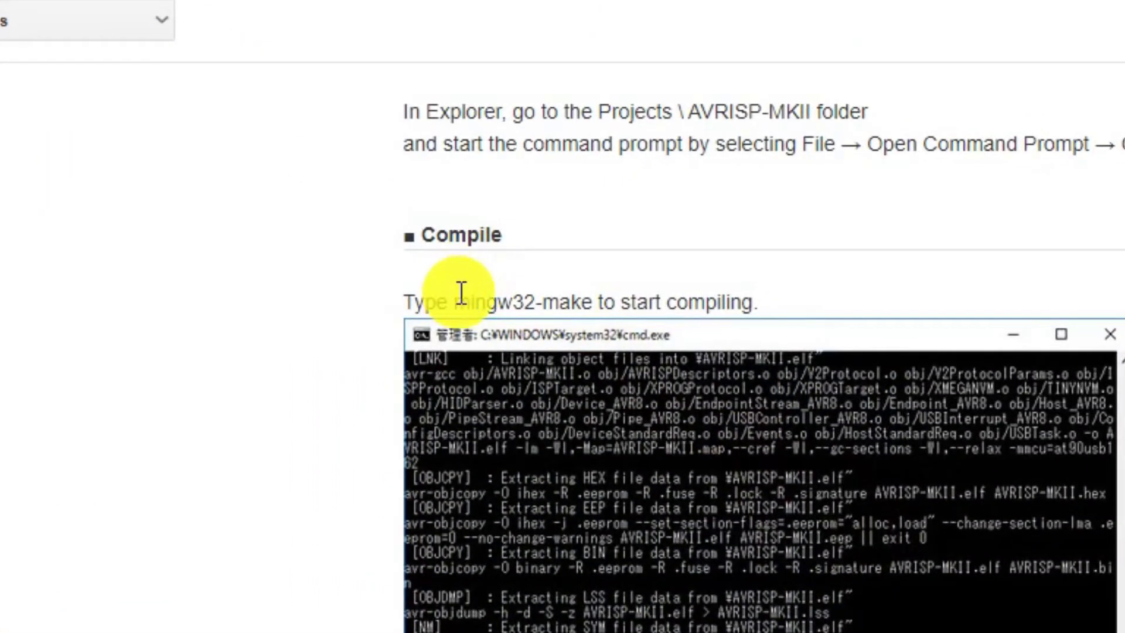
left_click_drag(460, 300, 592, 302)
left_click(580, 245)
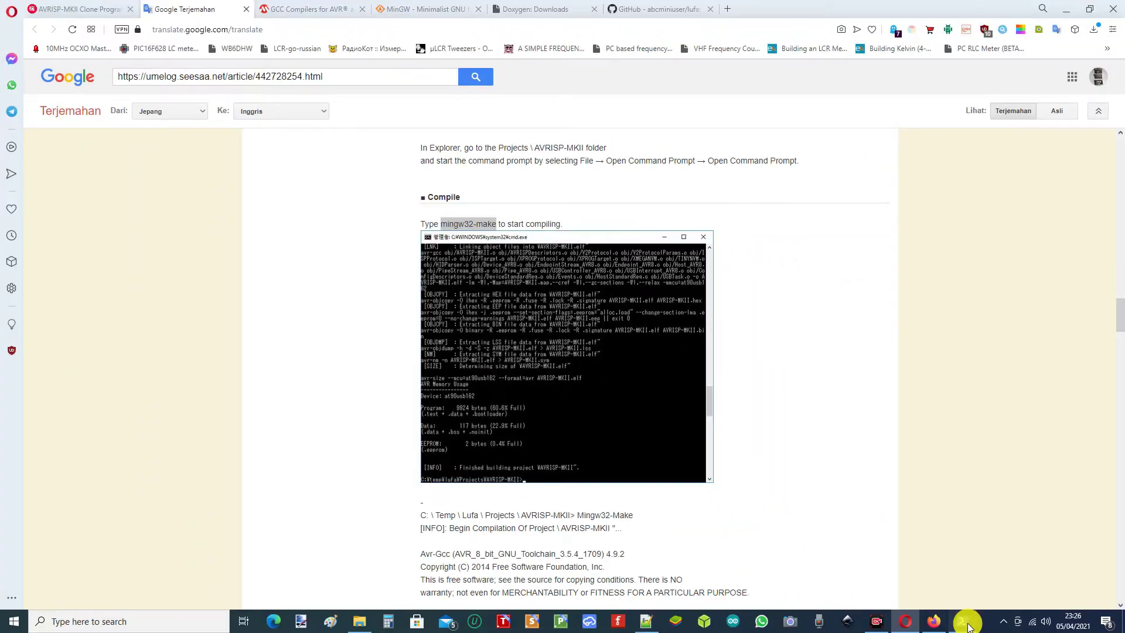
Step: Switch to PowerShell, run mingw32-make in the project folder, and check the compiled AVRISP-MKII.hex file in the folder window
left_click(965, 623)
left_click(1068, 8)
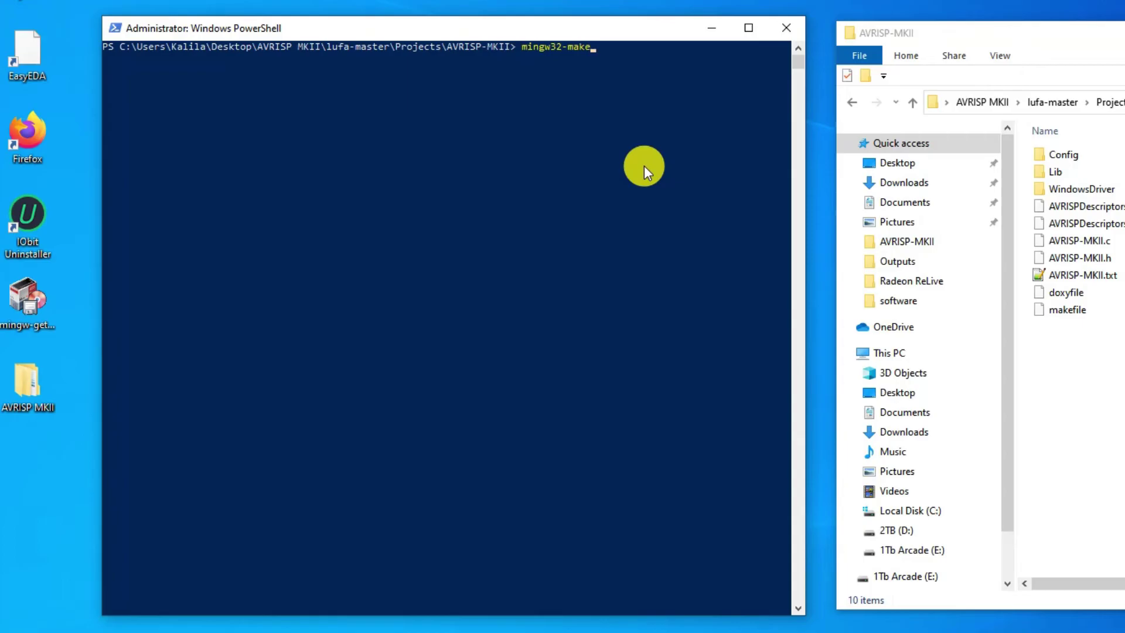
key("Return")
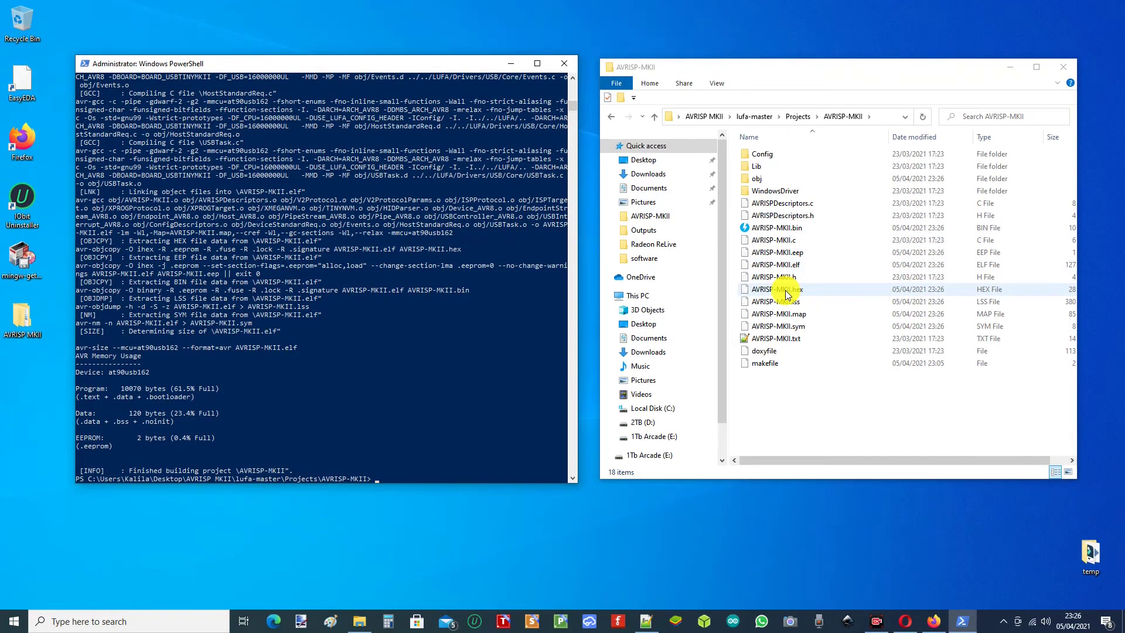
left_click(788, 292)
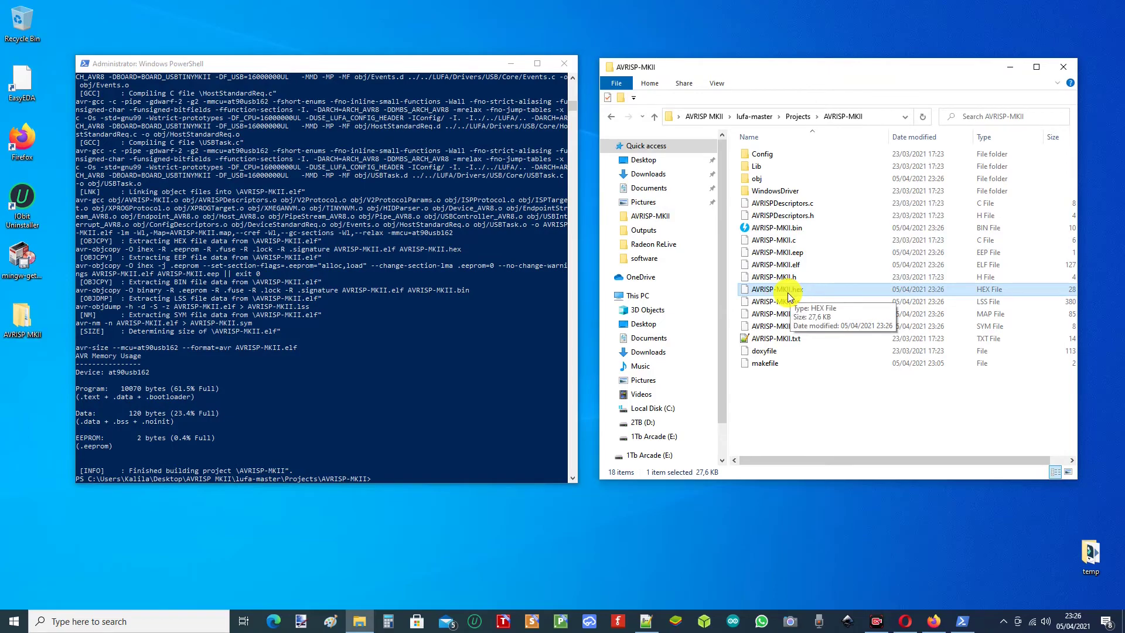
left_click(785, 403)
Step: Switch to Opera and examine the guide's Doxygen section for the documentation command
left_click(904, 620)
scroll(569, 384, "down", 5)
scroll(568, 386, "down", 10)
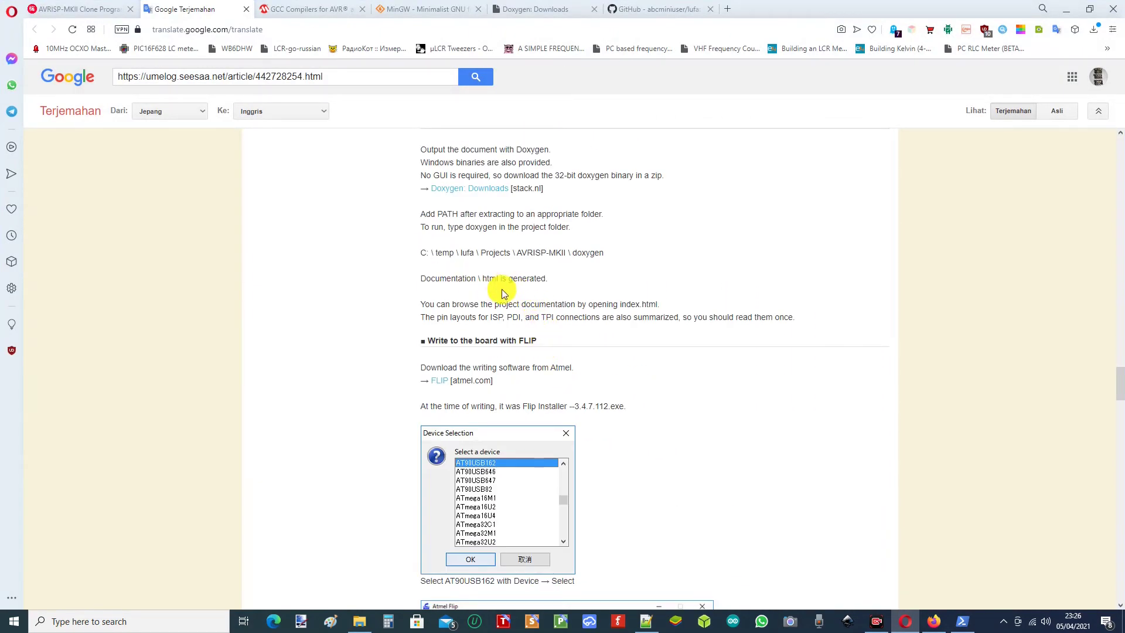
double_click(573, 252)
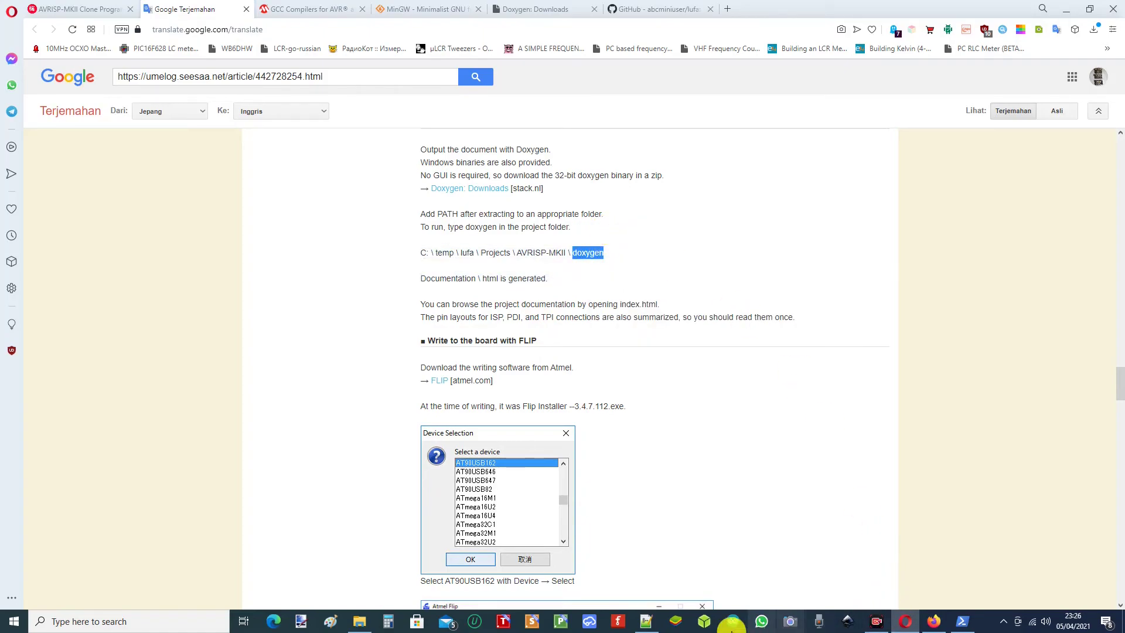
left_click(1066, 8)
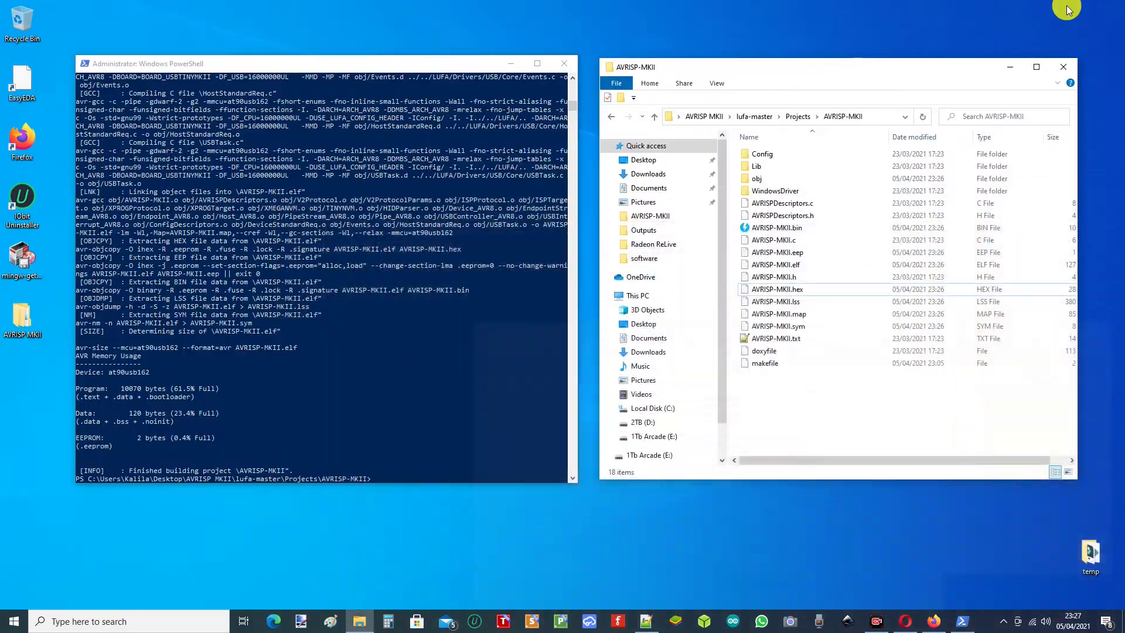
Step: Run doxygen in PowerShell from the AVRISP-MKII project folder to generate the documentation
left_click(383, 480)
left_click(375, 475)
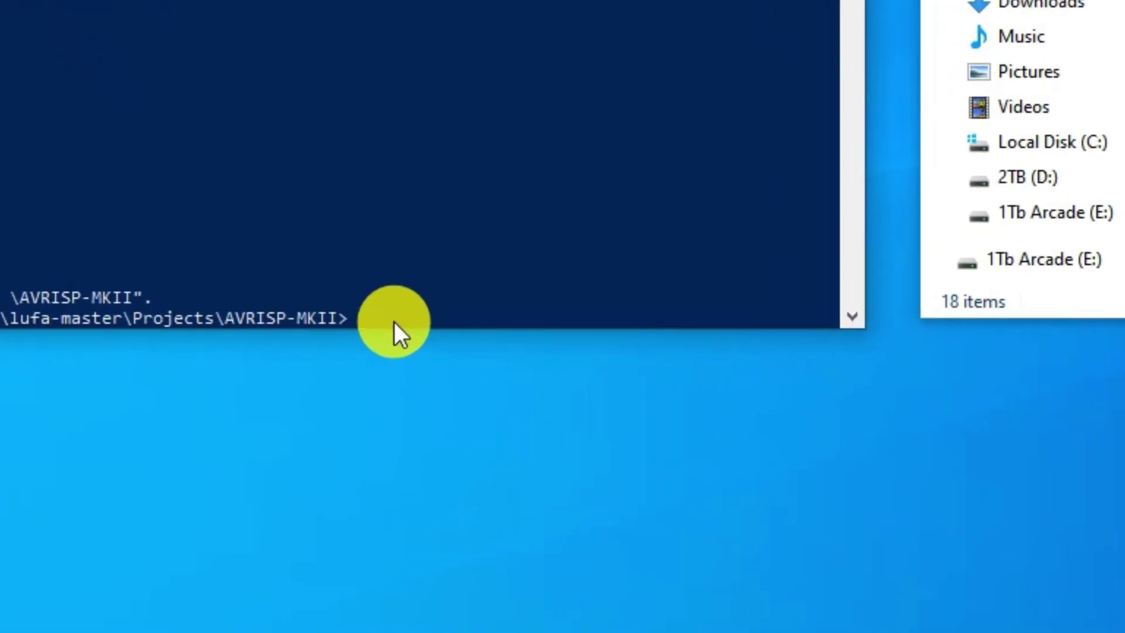
type("doxygen")
key("Return")
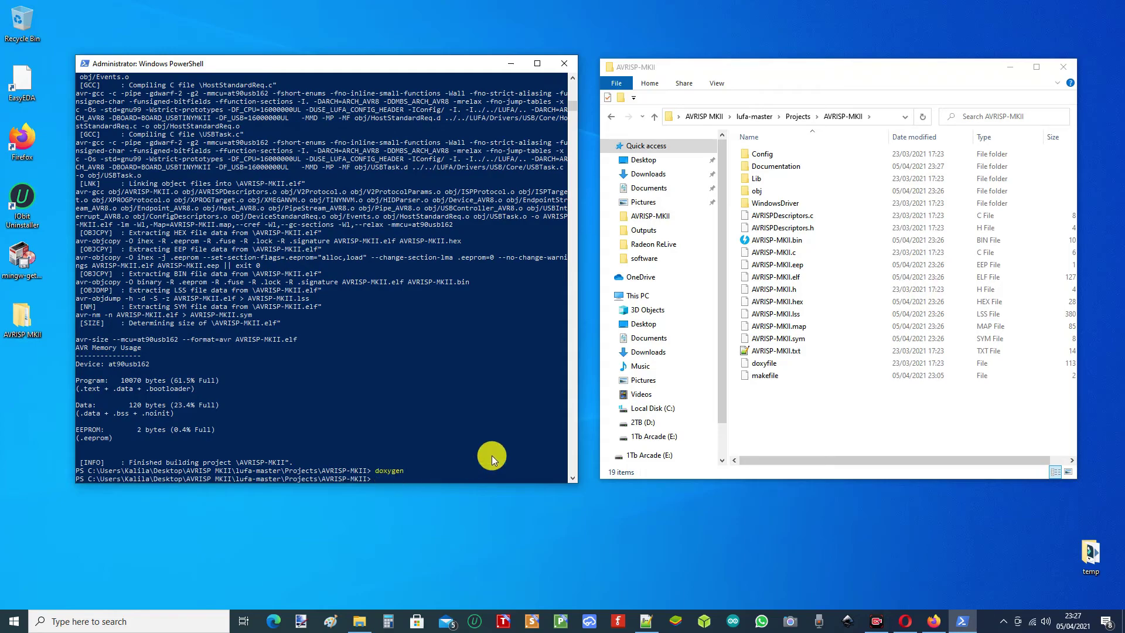
Step: Open index.html from the project's Documentation\html folder and examine the AVRISP-MKII Clone Programmer Project page
left_click(776, 167)
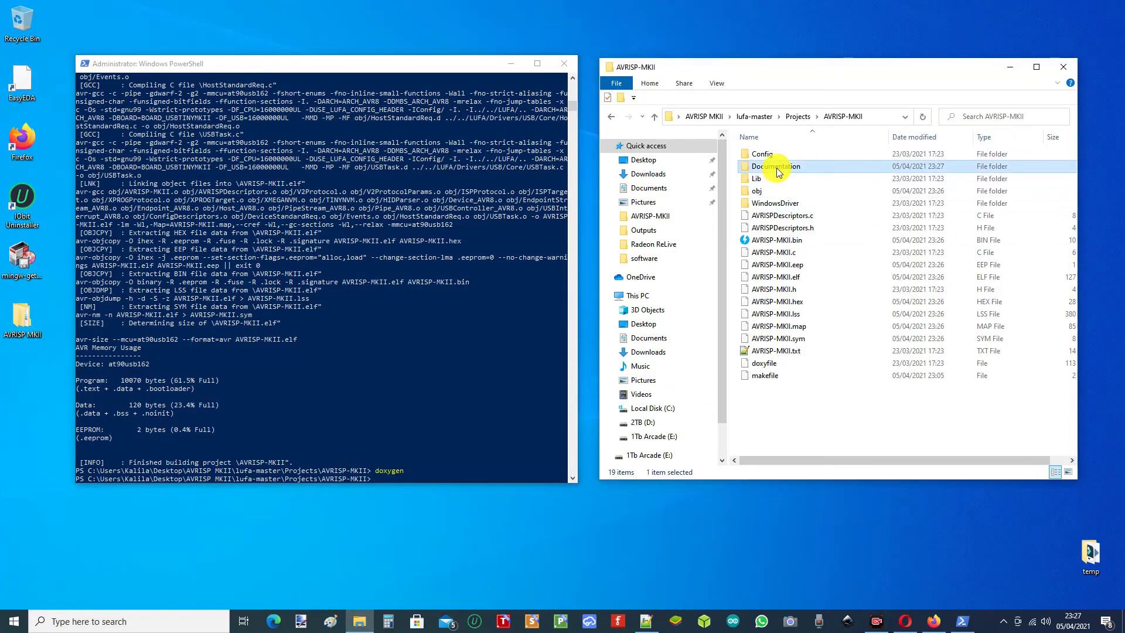
double_click(776, 167)
double_click(761, 152)
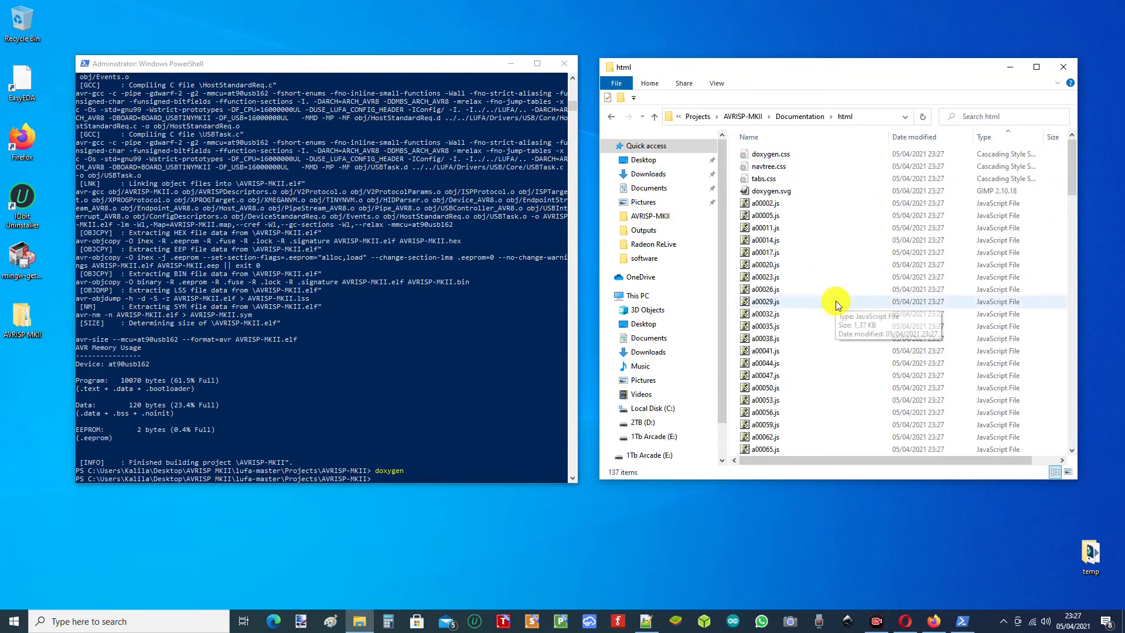
left_click_drag(1072, 157, 1072, 394)
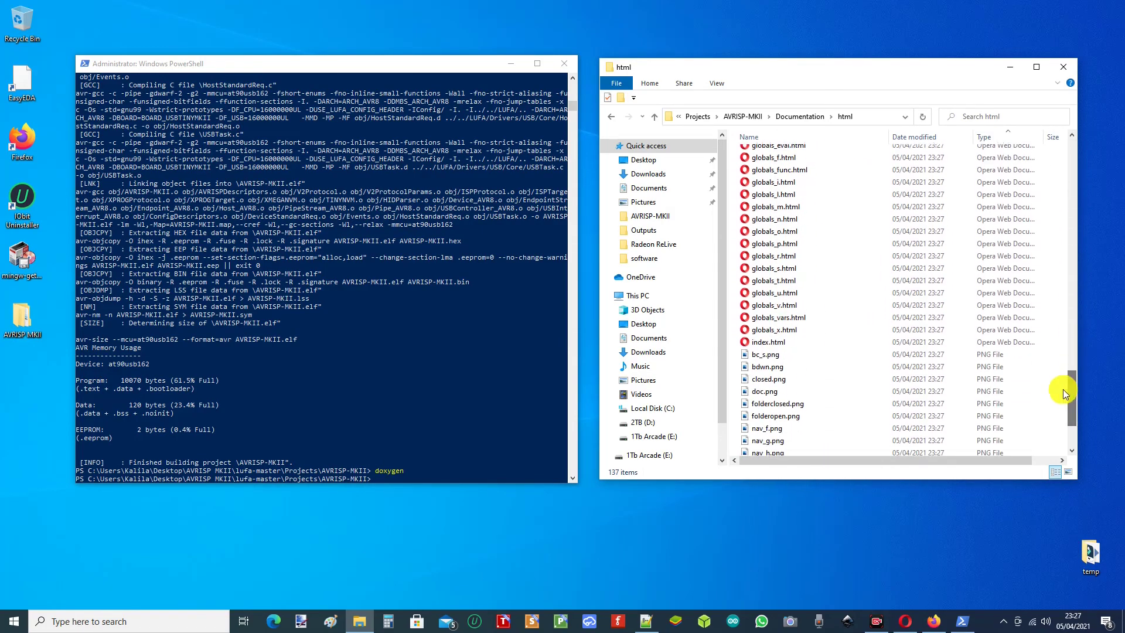
double_click(776, 343)
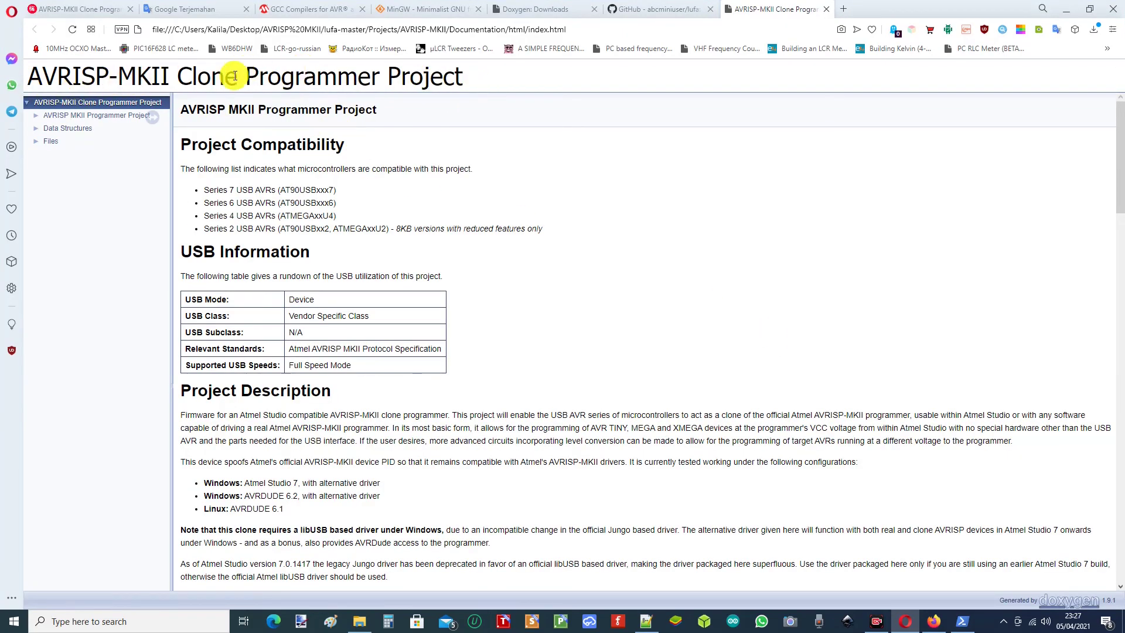
scroll(398, 275, "down", 3)
scroll(387, 246, "down", 3)
scroll(364, 213, "up", 7)
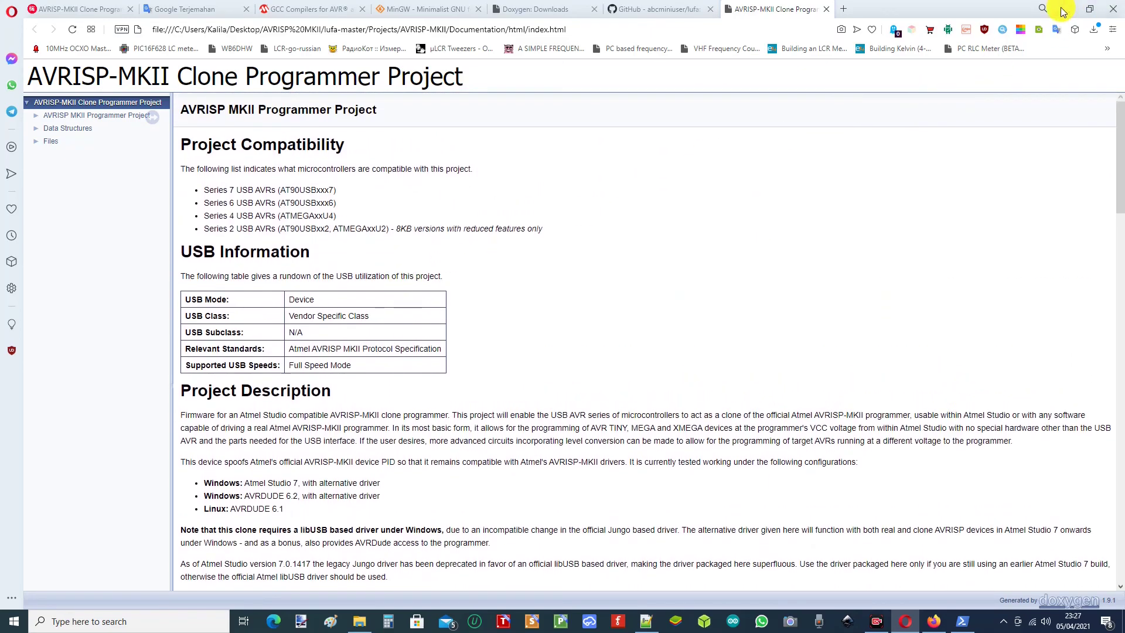
Step: Minimize the browser and close the PowerShell and html folder windows
left_click(1064, 10)
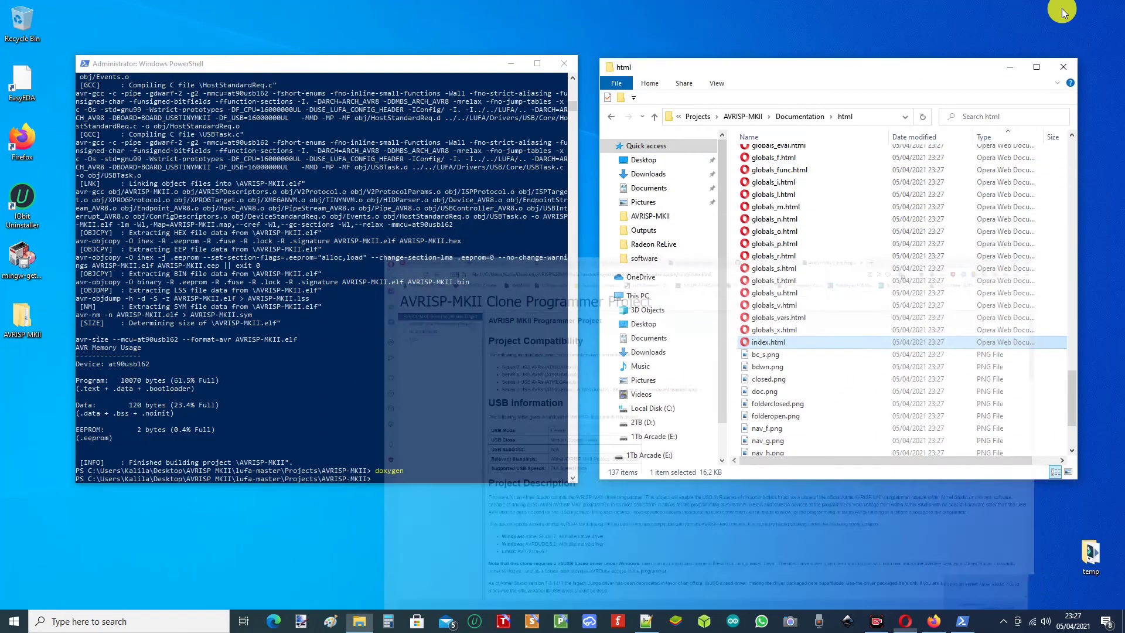
left_click(567, 64)
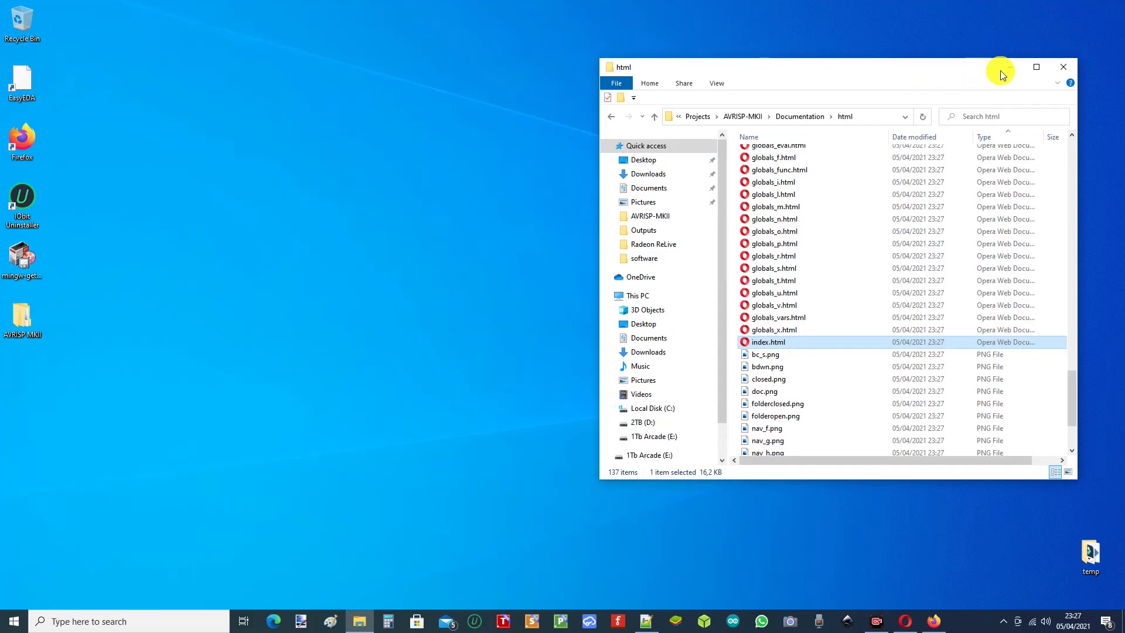
left_click(1072, 66)
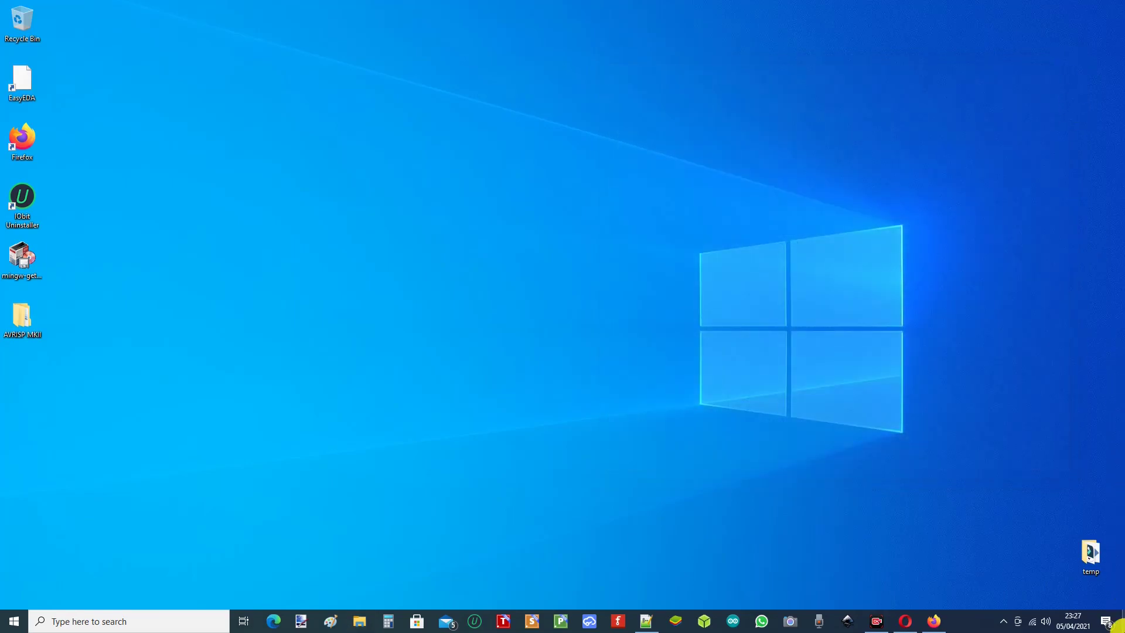